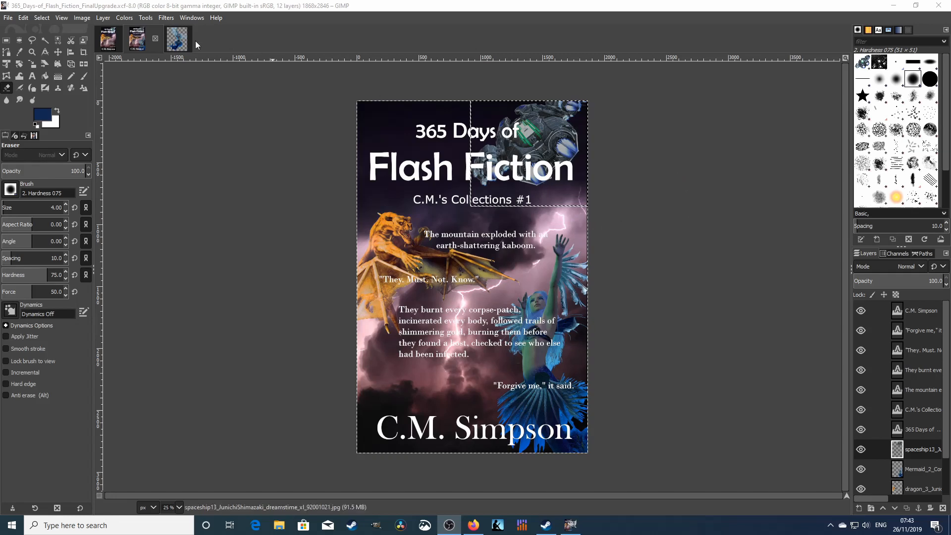
Switch to the isolated mermaid image to clean up its background
{"action": "left_click", "coordinate": [178, 40]}
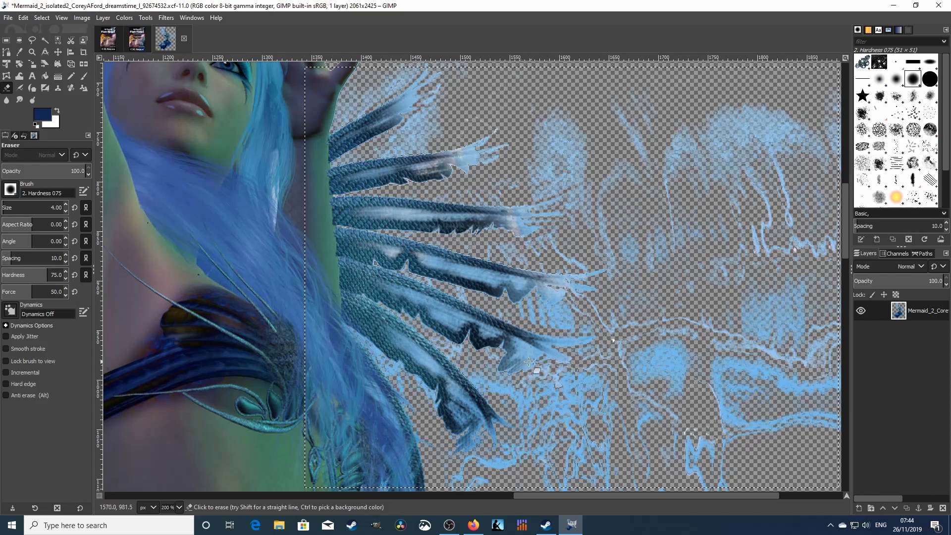
{"action": "key", "text": "ctrl"}
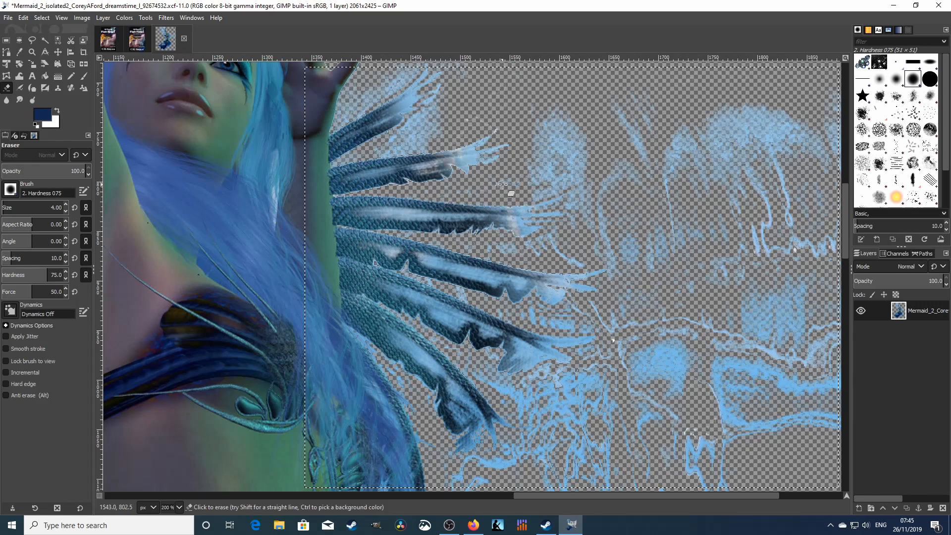
Try selecting the transparent background by colour beside the arm fins, and clear all selections
{"action": "left_click", "coordinate": [58, 40]}
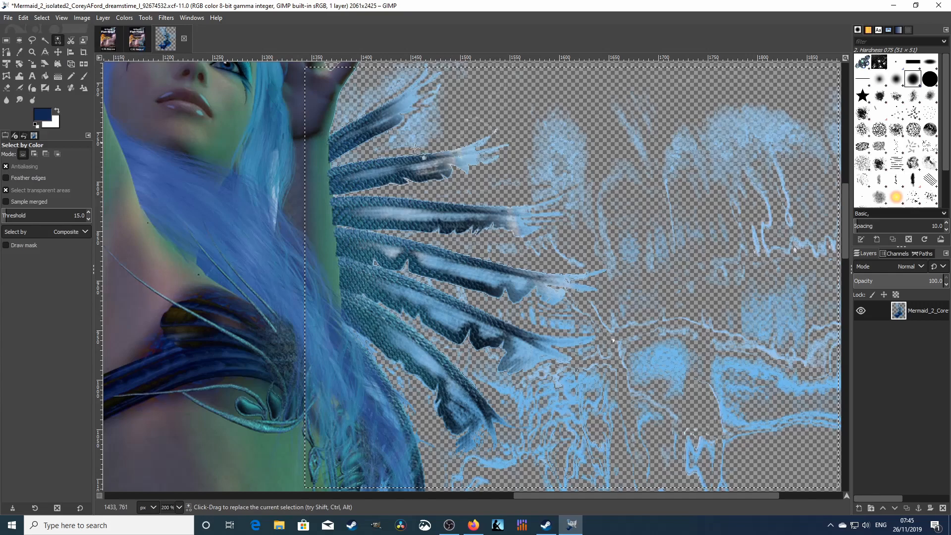
{"action": "left_click", "coordinate": [562, 147]}
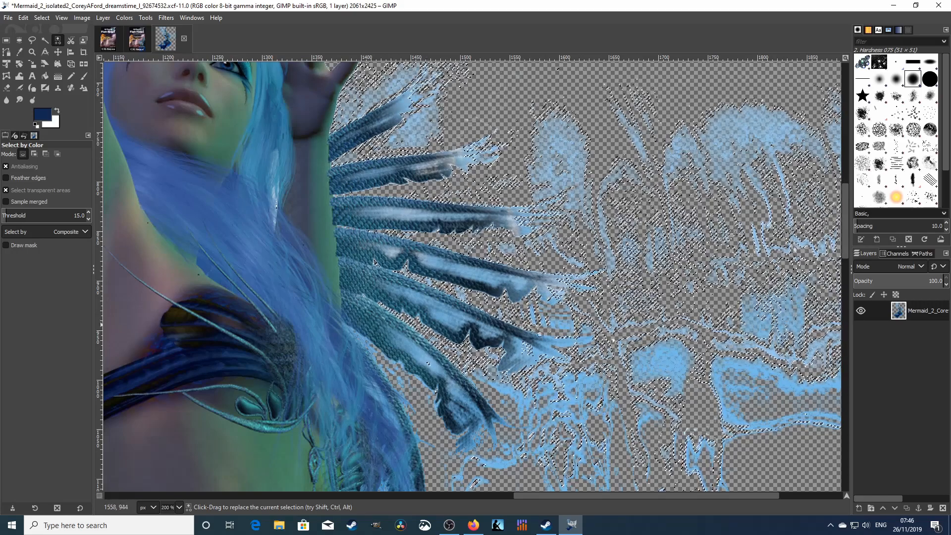
{"action": "left_click", "coordinate": [42, 18]}
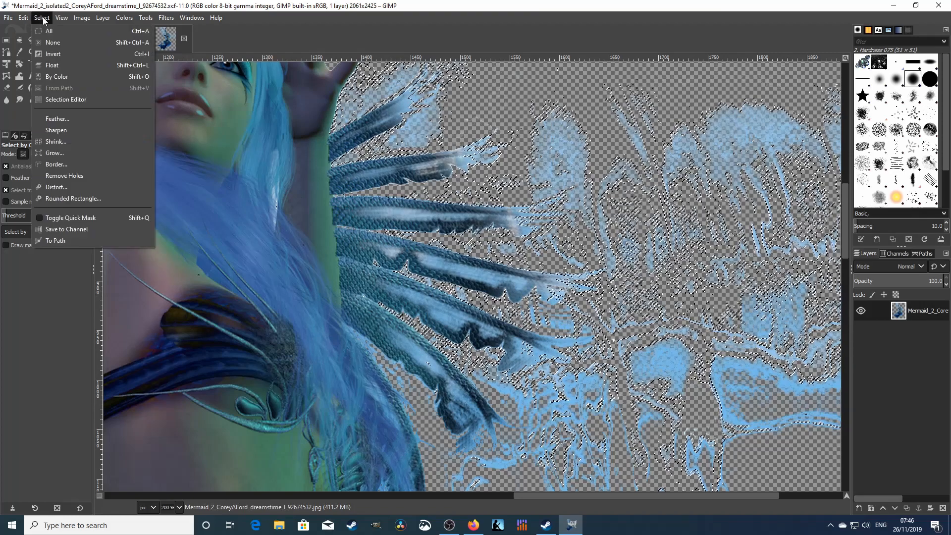
{"action": "left_click", "coordinate": [49, 42]}
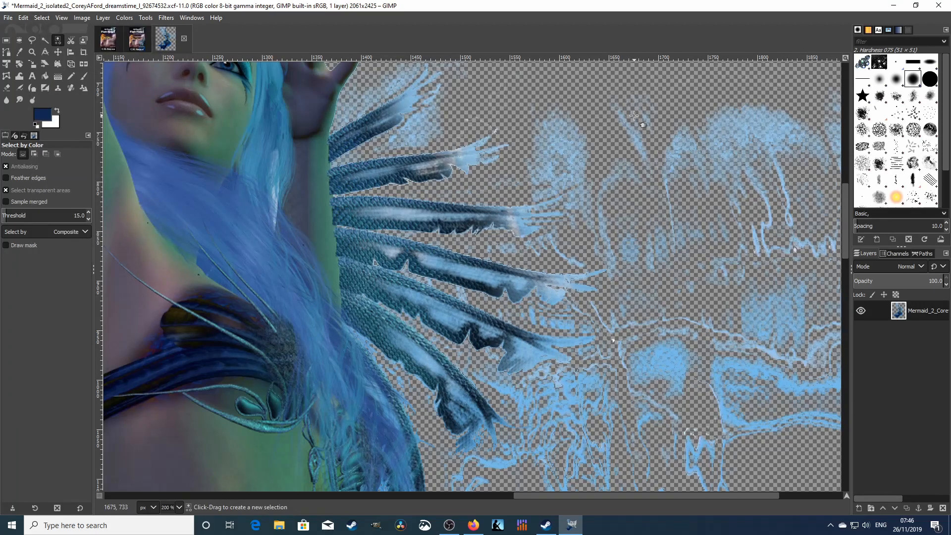
Try erasing the blue background remnants beside the arm fins with the Clipboard Image brush, and undo the erasure
{"action": "left_click", "coordinate": [7, 88]}
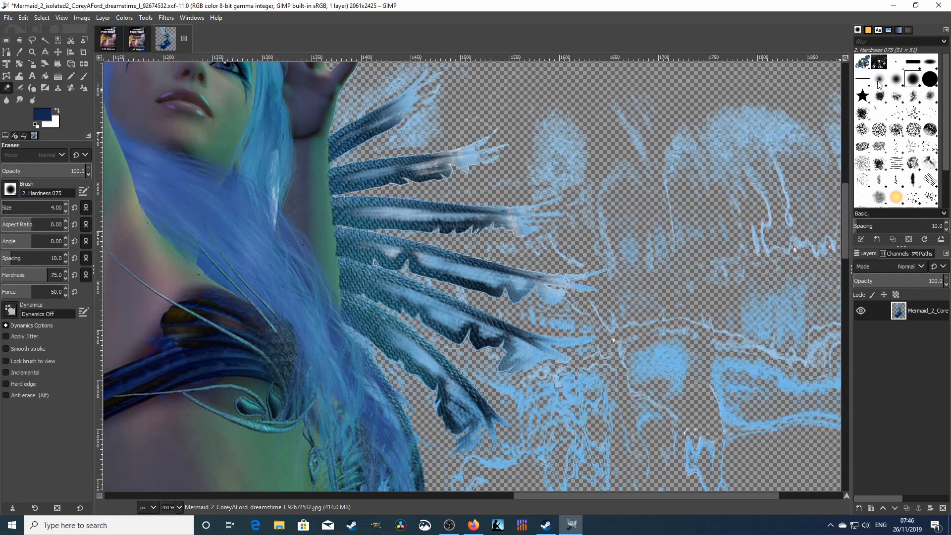
{"action": "left_click", "coordinate": [863, 62]}
{"action": "left_click", "coordinate": [694, 149]}
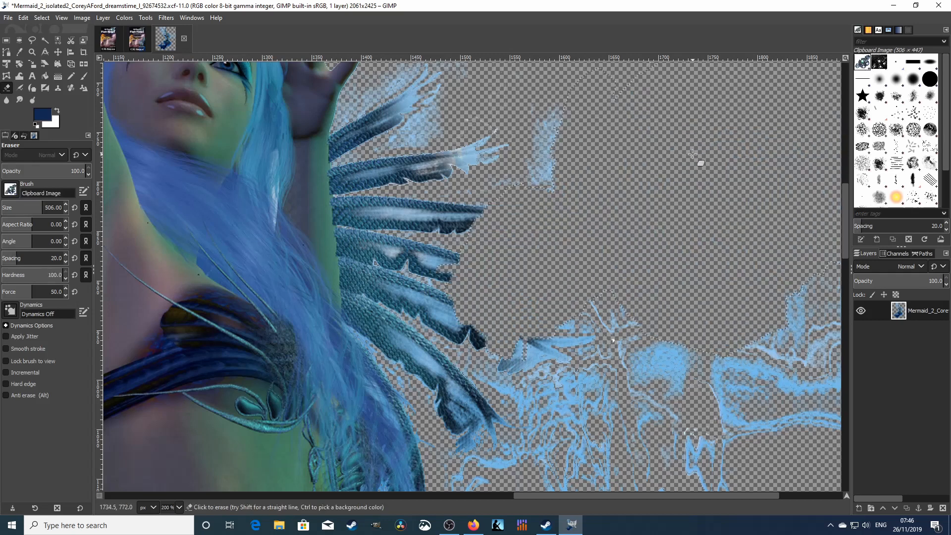
{"action": "key", "text": "ctrl"}
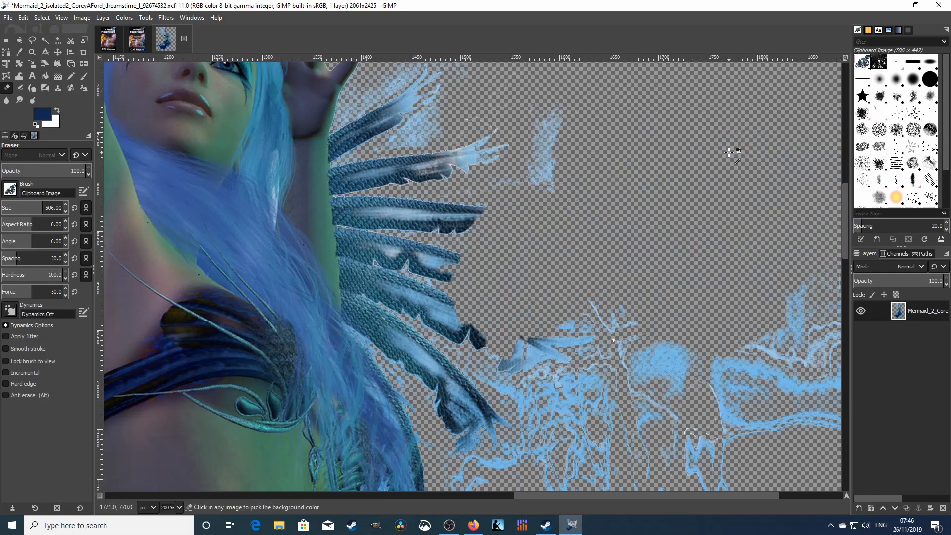
{"action": "key", "text": "ctrl+z"}
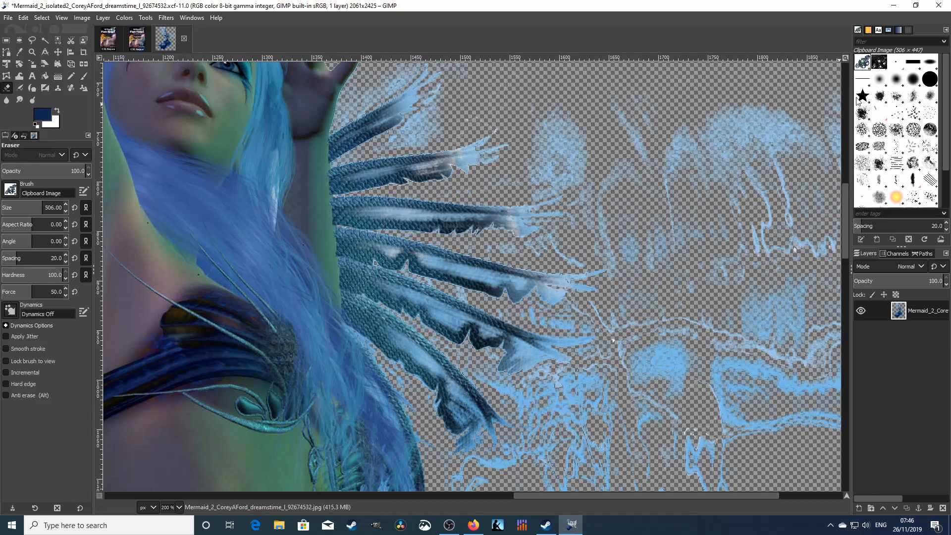
Erase the large blue remnants in the open area beyond the arm fins with the Hardness 075 brush at size 51
{"action": "left_click", "coordinate": [913, 79]}
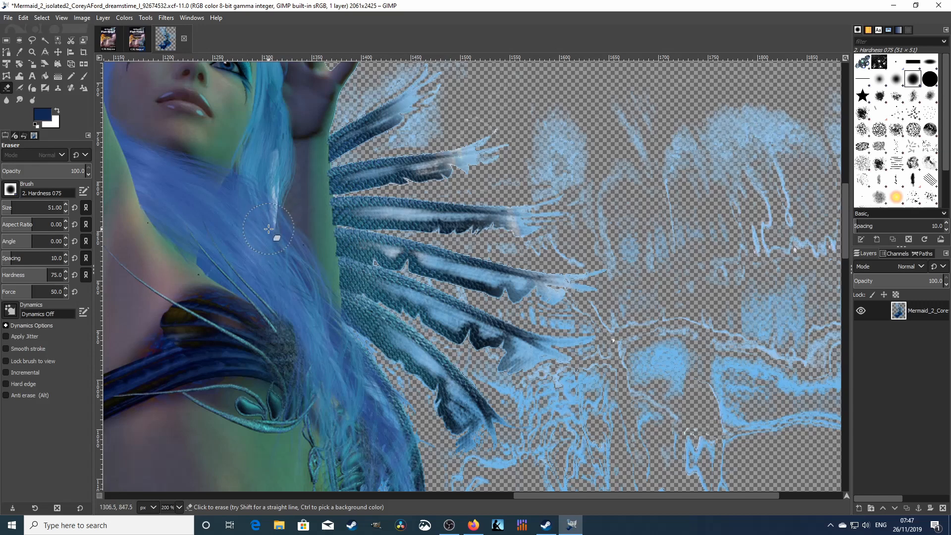
{"action": "mouse_move", "coordinate": [798, 136]}
{"action": "left_mouse_down"}
{"action": "mouse_move", "coordinate": [790, 222]}
{"action": "mouse_move", "coordinate": [729, 114]}
{"action": "mouse_move", "coordinate": [744, 183]}
{"action": "mouse_move", "coordinate": [767, 121]}
{"action": "mouse_move", "coordinate": [652, 155]}
{"action": "mouse_move", "coordinate": [594, 129]}
{"action": "mouse_move", "coordinate": [613, 117]}
{"action": "mouse_move", "coordinate": [558, 140]}
{"action": "mouse_move", "coordinate": [543, 170]}
{"action": "mouse_move", "coordinate": [709, 168]}
{"action": "mouse_move", "coordinate": [616, 194]}
{"action": "mouse_move", "coordinate": [779, 133]}
{"action": "mouse_move", "coordinate": [803, 151]}
{"action": "mouse_move", "coordinate": [822, 104]}
{"action": "mouse_move", "coordinate": [837, 176]}
{"action": "mouse_move", "coordinate": [837, 152]}
{"action": "mouse_move", "coordinate": [848, 334]}
{"action": "mouse_move", "coordinate": [818, 291]}
{"action": "mouse_move", "coordinate": [801, 195]}
{"action": "mouse_move", "coordinate": [771, 332]}
{"action": "mouse_move", "coordinate": [740, 329]}
{"action": "mouse_move", "coordinate": [688, 223]}
{"action": "mouse_move", "coordinate": [668, 208]}
{"action": "mouse_move", "coordinate": [636, 314]}
{"action": "mouse_move", "coordinate": [682, 334]}
{"action": "mouse_move", "coordinate": [640, 325]}
{"action": "mouse_move", "coordinate": [651, 356]}
{"action": "mouse_move", "coordinate": [720, 357]}
{"action": "mouse_move", "coordinate": [736, 424]}
{"action": "mouse_move", "coordinate": [753, 447]}
{"action": "mouse_move", "coordinate": [824, 438]}
{"action": "mouse_move", "coordinate": [827, 343]}
{"action": "mouse_move", "coordinate": [749, 469]}
{"action": "left_mouse_up"}
{"action": "mouse_move", "coordinate": [643, 428]}
{"action": "left_mouse_down"}
{"action": "mouse_move", "coordinate": [667, 413]}
{"action": "mouse_move", "coordinate": [617, 399]}
{"action": "mouse_move", "coordinate": [726, 463]}
{"action": "mouse_move", "coordinate": [574, 462]}
{"action": "mouse_move", "coordinate": [670, 474]}
{"action": "mouse_move", "coordinate": [567, 477]}
{"action": "mouse_move", "coordinate": [644, 482]}
{"action": "mouse_move", "coordinate": [760, 380]}
{"action": "mouse_move", "coordinate": [821, 165]}
{"action": "mouse_move", "coordinate": [782, 175]}
{"action": "left_mouse_up"}
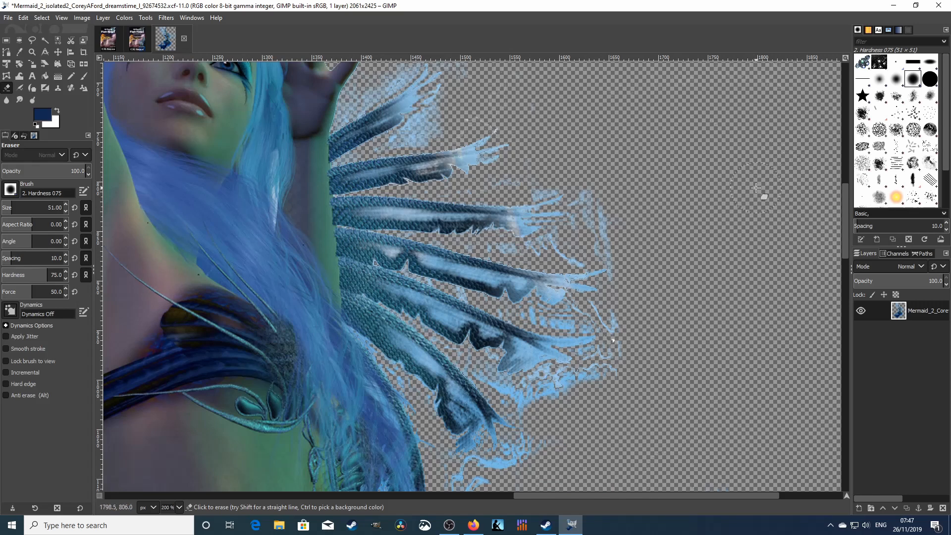
{"action": "key", "text": "ctrl"}
{"action": "key", "text": "ctrl+z"}
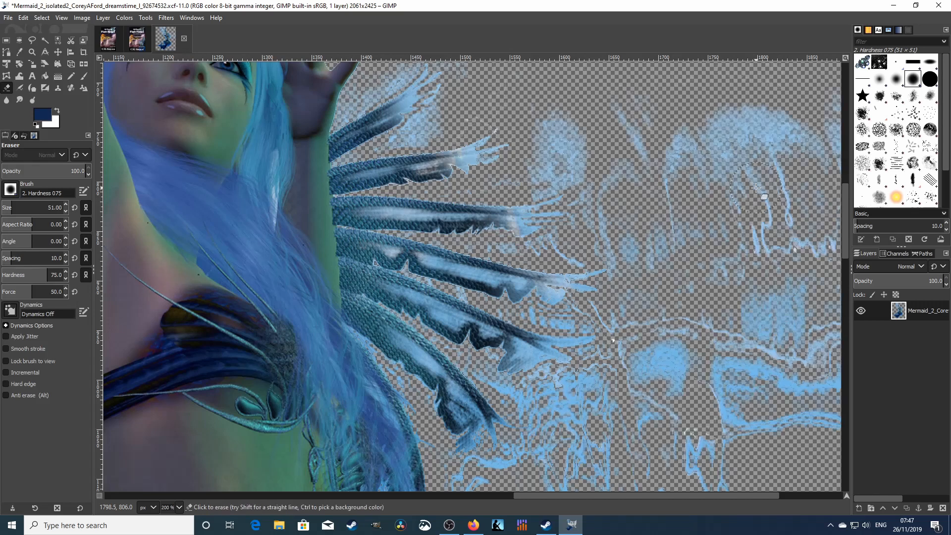
{"action": "key", "text": "ctrl+y"}
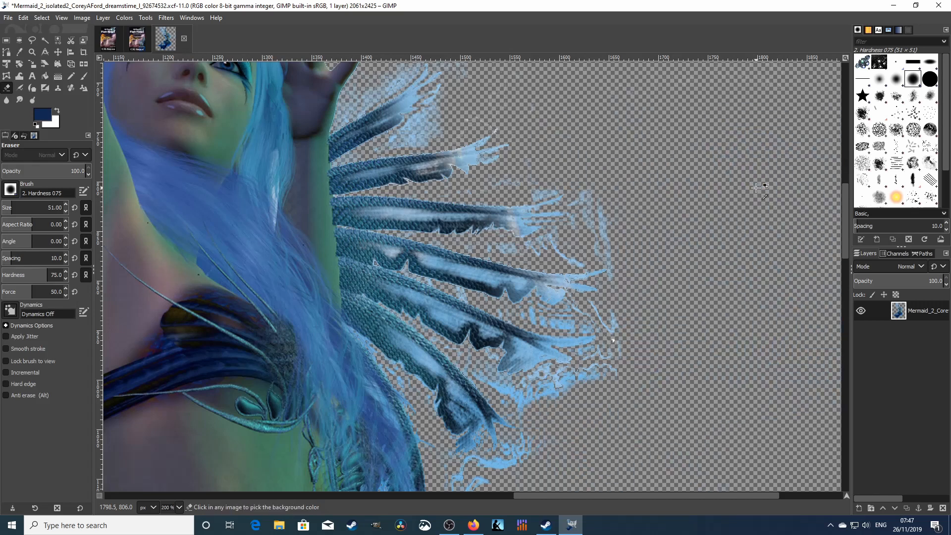
{"action": "mouse_move", "coordinate": [651, 218]}
{"action": "left_mouse_down"}
{"action": "mouse_move", "coordinate": [625, 194]}
{"action": "mouse_move", "coordinate": [603, 213]}
{"action": "mouse_move", "coordinate": [604, 237]}
{"action": "left_mouse_up"}
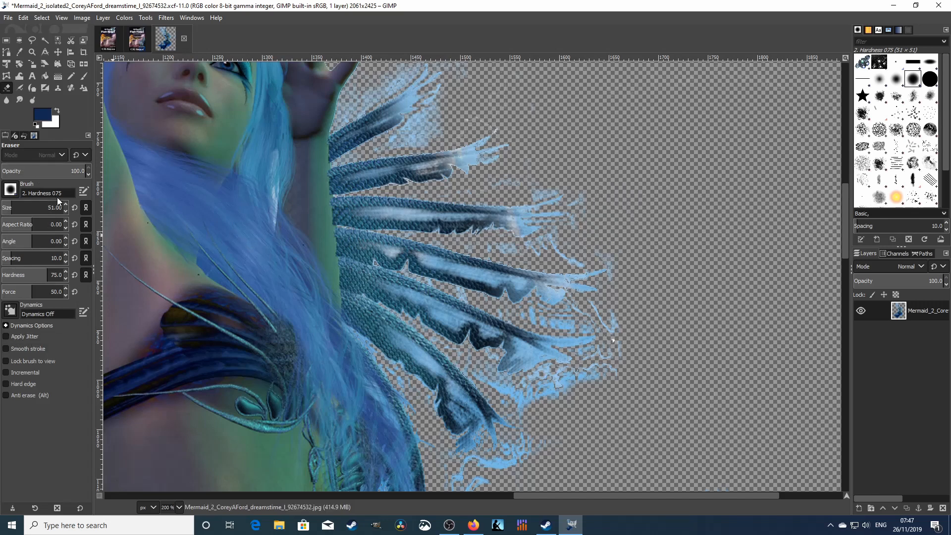
Set the eraser size to 13 and remove the blue remnants around the tips and below the arm fins
{"action": "left_click", "coordinate": [12, 206]}
{"action": "left_click_drag", "start_coordinate": [5, 207], "coordinate": [7, 207]}
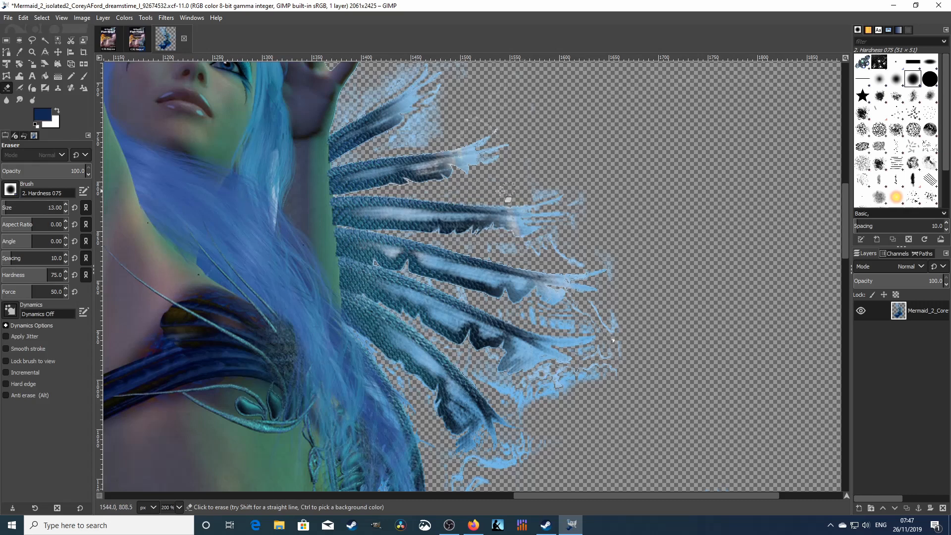
{"action": "mouse_move", "coordinate": [513, 193]}
{"action": "left_mouse_down"}
{"action": "mouse_move", "coordinate": [569, 225]}
{"action": "mouse_move", "coordinate": [577, 220]}
{"action": "mouse_move", "coordinate": [573, 233]}
{"action": "mouse_move", "coordinate": [545, 247]}
{"action": "mouse_move", "coordinate": [552, 233]}
{"action": "mouse_move", "coordinate": [512, 250]}
{"action": "mouse_move", "coordinate": [457, 246]}
{"action": "mouse_move", "coordinate": [611, 258]}
{"action": "mouse_move", "coordinate": [572, 265]}
{"action": "mouse_move", "coordinate": [650, 242]}
{"action": "left_mouse_up"}
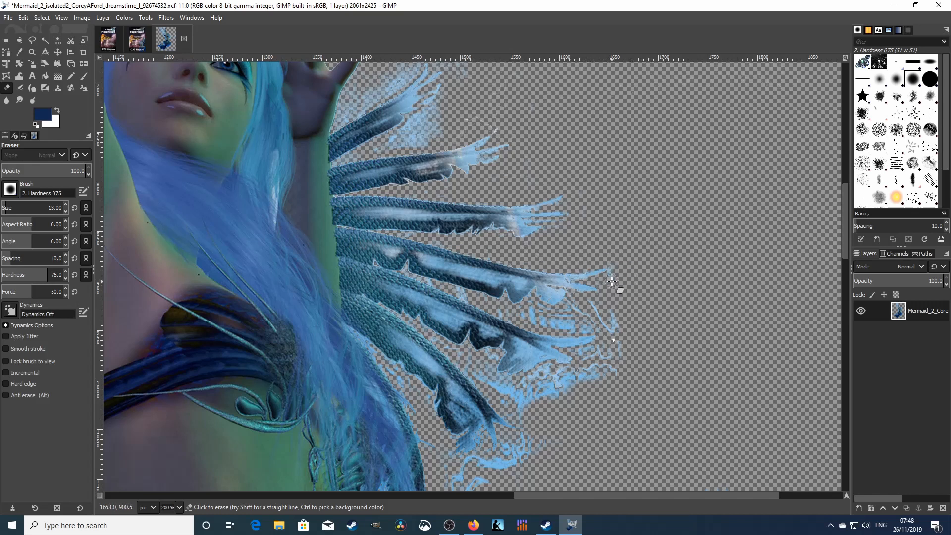
{"action": "mouse_move", "coordinate": [612, 313]}
{"action": "left_mouse_down"}
{"action": "mouse_move", "coordinate": [608, 328]}
{"action": "mouse_move", "coordinate": [615, 321]}
{"action": "mouse_move", "coordinate": [592, 325]}
{"action": "mouse_move", "coordinate": [597, 317]}
{"action": "left_mouse_up"}
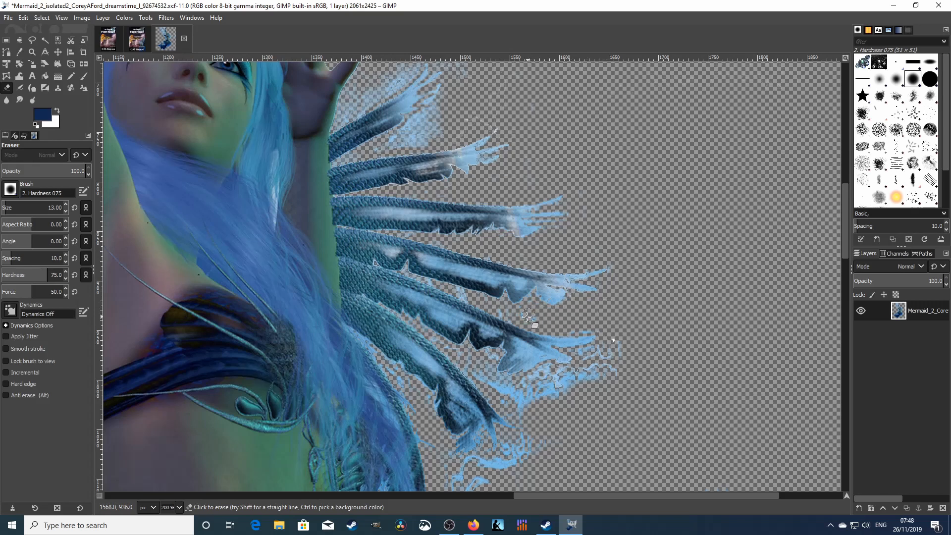
{"action": "mouse_move", "coordinate": [619, 341]}
{"action": "left_mouse_down"}
{"action": "mouse_move", "coordinate": [583, 351]}
{"action": "mouse_move", "coordinate": [616, 350]}
{"action": "mouse_move", "coordinate": [594, 365]}
{"action": "mouse_move", "coordinate": [619, 364]}
{"action": "mouse_move", "coordinate": [510, 404]}
{"action": "mouse_move", "coordinate": [564, 391]}
{"action": "mouse_move", "coordinate": [518, 414]}
{"action": "mouse_move", "coordinate": [477, 372]}
{"action": "mouse_move", "coordinate": [521, 383]}
{"action": "mouse_move", "coordinate": [495, 385]}
{"action": "mouse_move", "coordinate": [548, 387]}
{"action": "mouse_move", "coordinate": [516, 387]}
{"action": "mouse_move", "coordinate": [546, 370]}
{"action": "mouse_move", "coordinate": [527, 381]}
{"action": "mouse_move", "coordinate": [582, 368]}
{"action": "mouse_move", "coordinate": [527, 390]}
{"action": "mouse_move", "coordinate": [554, 431]}
{"action": "mouse_move", "coordinate": [519, 463]}
{"action": "mouse_move", "coordinate": [534, 442]}
{"action": "mouse_move", "coordinate": [507, 448]}
{"action": "mouse_move", "coordinate": [509, 457]}
{"action": "mouse_move", "coordinate": [586, 411]}
{"action": "mouse_move", "coordinate": [542, 471]}
{"action": "mouse_move", "coordinate": [624, 395]}
{"action": "left_mouse_up"}
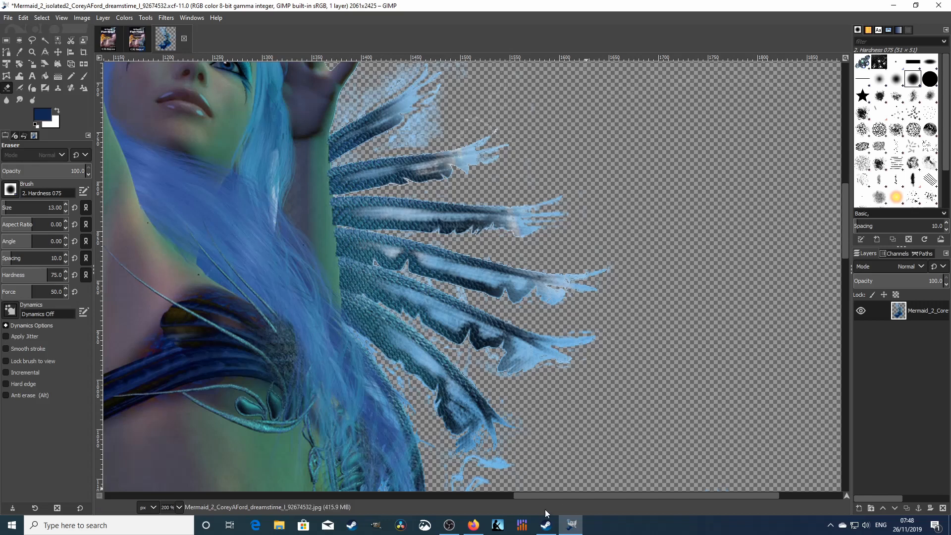
{"action": "mouse_move", "coordinate": [518, 464]}
{"action": "left_mouse_down"}
{"action": "mouse_move", "coordinate": [462, 464]}
{"action": "mouse_move", "coordinate": [461, 482]}
{"action": "mouse_move", "coordinate": [503, 484]}
{"action": "mouse_move", "coordinate": [463, 488]}
{"action": "mouse_move", "coordinate": [455, 477]}
{"action": "left_mouse_up"}
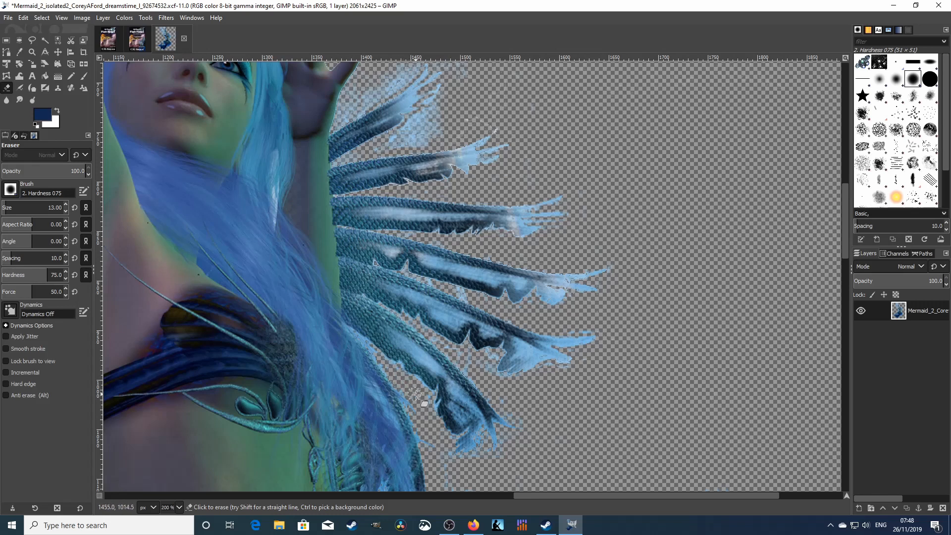
Erase the fine remnants around the uppermost fin and between the arm fins using small eraser sizes of 2 and 7
{"action": "left_click_drag", "start_coordinate": [9, 210], "coordinate": [5, 208]}
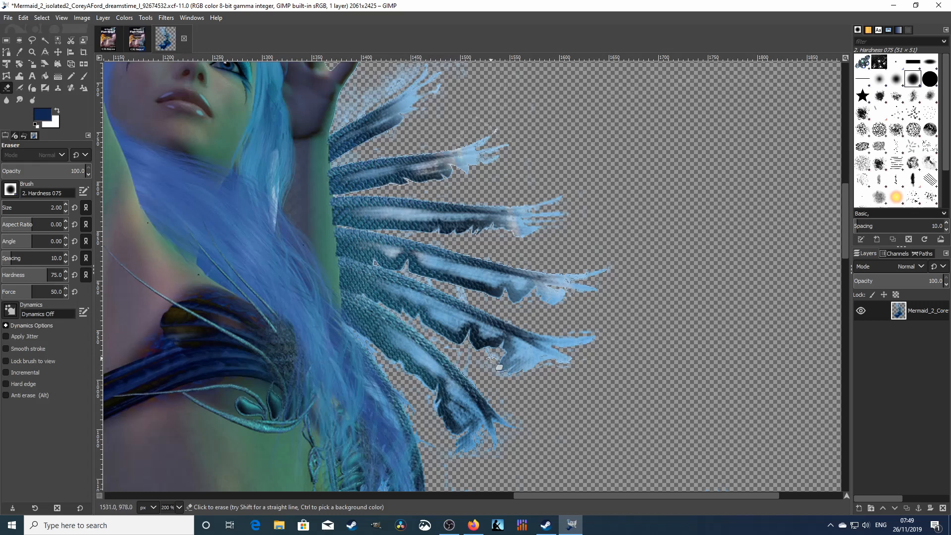
{"action": "left_click", "coordinate": [3, 207]}
{"action": "scroll", "coordinate": [4, 208], "scroll_direction": "up", "scroll_amount": 2}
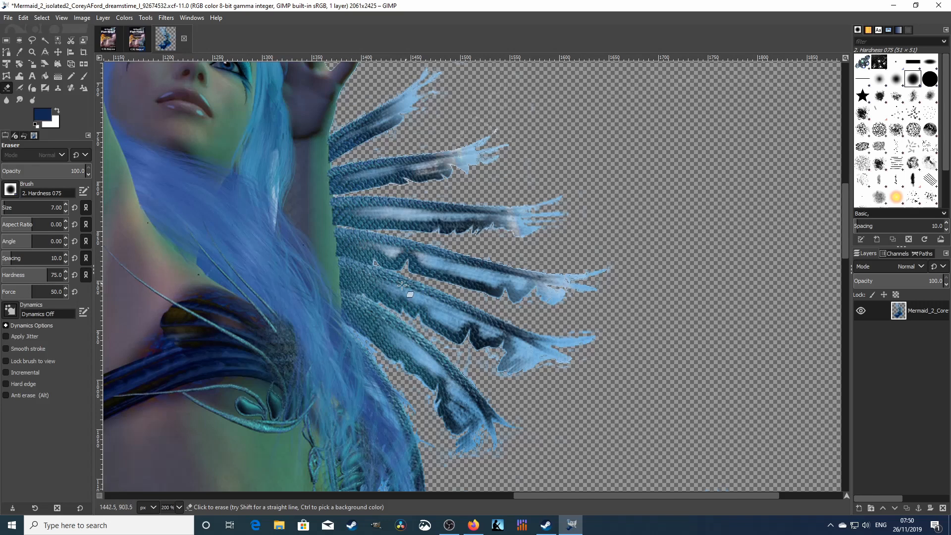
Select a rectangular area of about 388 by 1089 px around the remnants between the mermaid's fins and the image edge
{"action": "left_click", "coordinate": [32, 52]}
{"action": "left_click", "coordinate": [12, 182]}
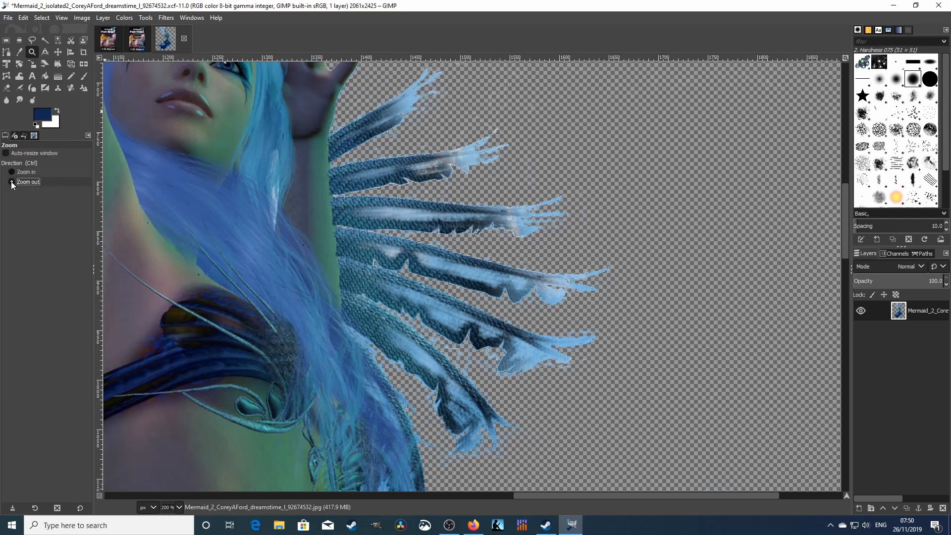
{"action": "left_click", "coordinate": [355, 274]}
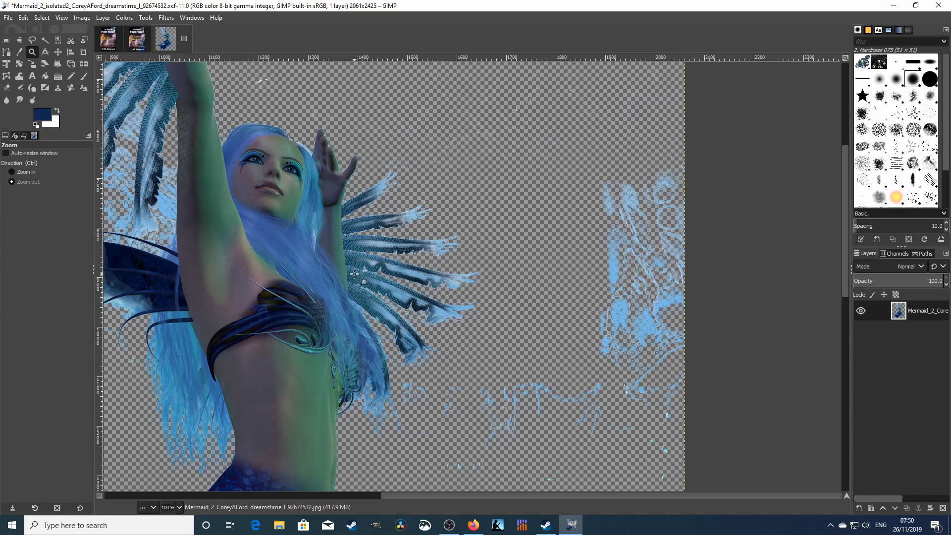
{"action": "left_click", "coordinate": [355, 274]}
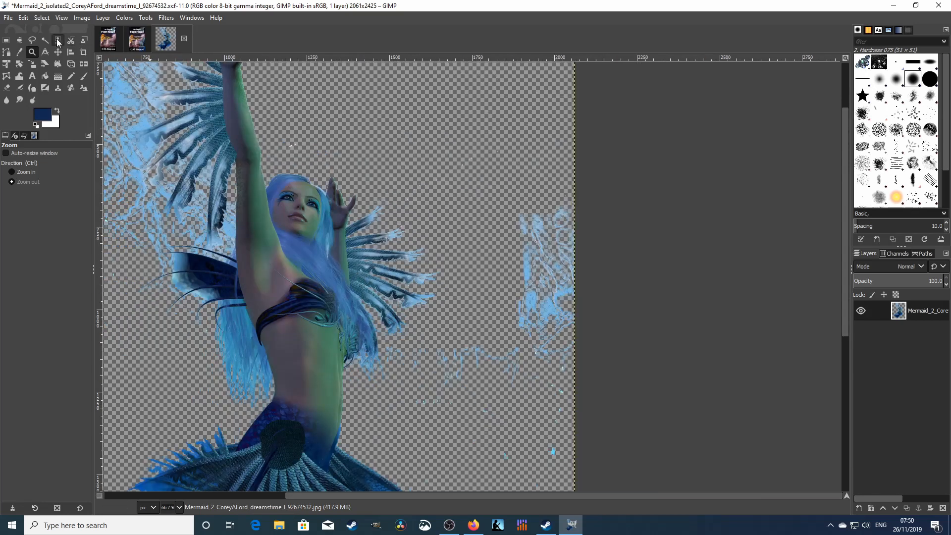
{"action": "key", "text": "r"}
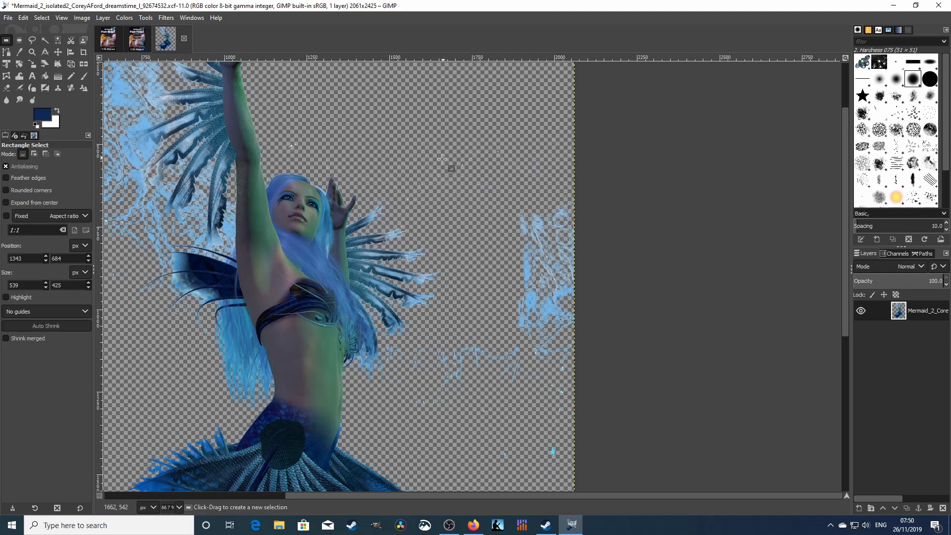
{"action": "left_click_drag", "start_coordinate": [448, 158], "coordinate": [576, 498]}
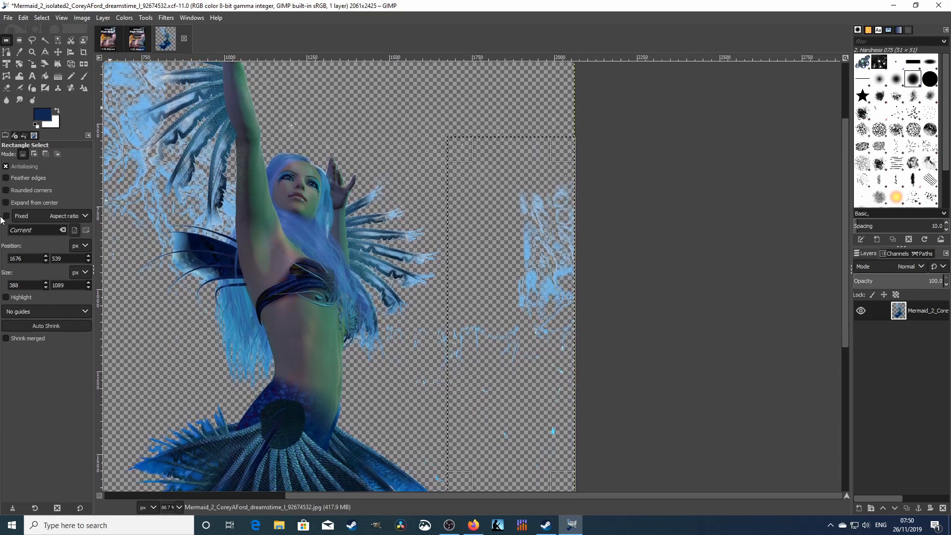
Set the eraser size to 284 and erase all blue remnants inside the rectangular selection
{"action": "left_click", "coordinate": [6, 87]}
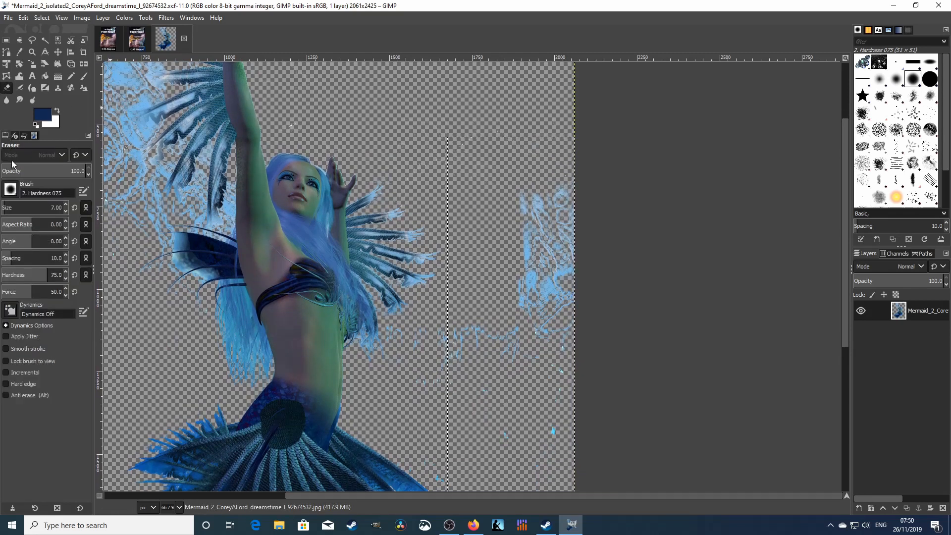
{"action": "left_click_drag", "start_coordinate": [3, 208], "coordinate": [55, 208]}
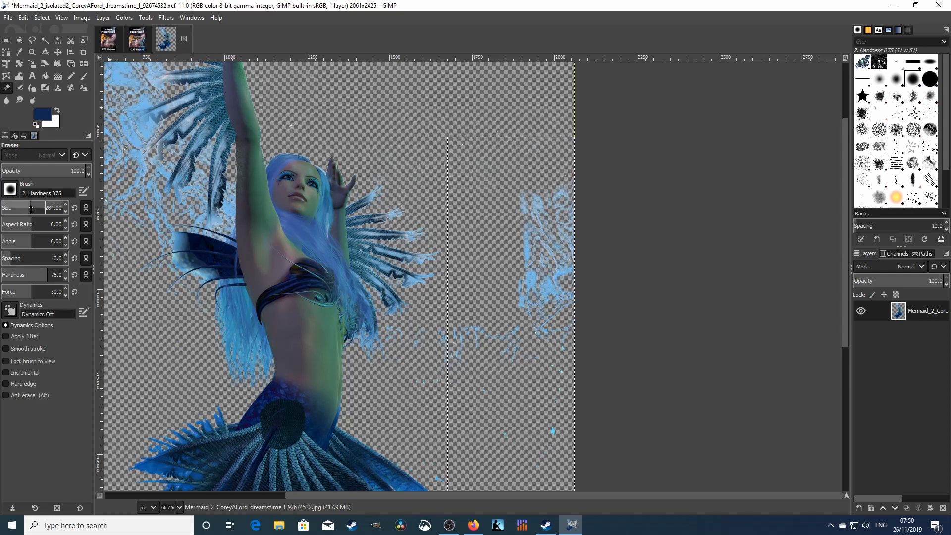
{"action": "mouse_move", "coordinate": [508, 182]}
{"action": "left_mouse_down"}
{"action": "mouse_move", "coordinate": [535, 316]}
{"action": "mouse_move", "coordinate": [541, 217]}
{"action": "mouse_move", "coordinate": [563, 190]}
{"action": "mouse_move", "coordinate": [483, 376]}
{"action": "mouse_move", "coordinate": [461, 317]}
{"action": "mouse_move", "coordinate": [473, 376]}
{"action": "mouse_move", "coordinate": [556, 339]}
{"action": "mouse_move", "coordinate": [539, 459]}
{"action": "mouse_move", "coordinate": [453, 455]}
{"action": "left_mouse_up"}
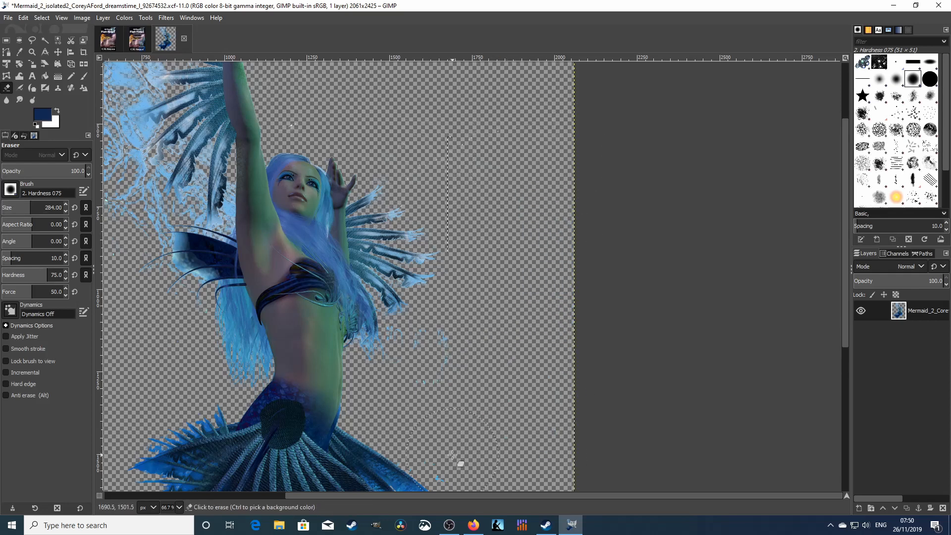
{"action": "left_click_drag", "start_coordinate": [471, 404], "coordinate": [709, 214]}
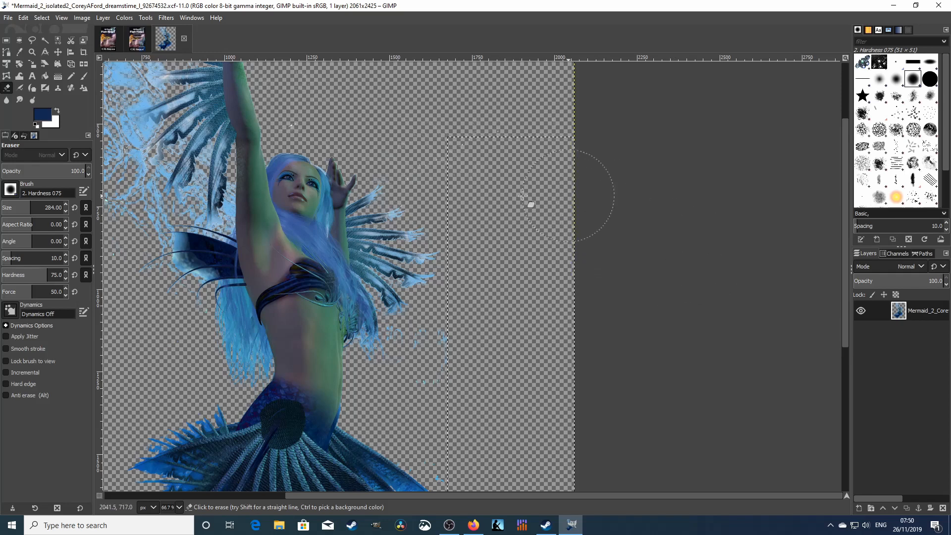
Select a rectangular area of about 394 by 313 px around the blue remnants beside the mermaid's waist, below the lower arm fins
{"action": "scroll", "coordinate": [602, 223], "scroll_direction": "down", "scroll_amount": 5}
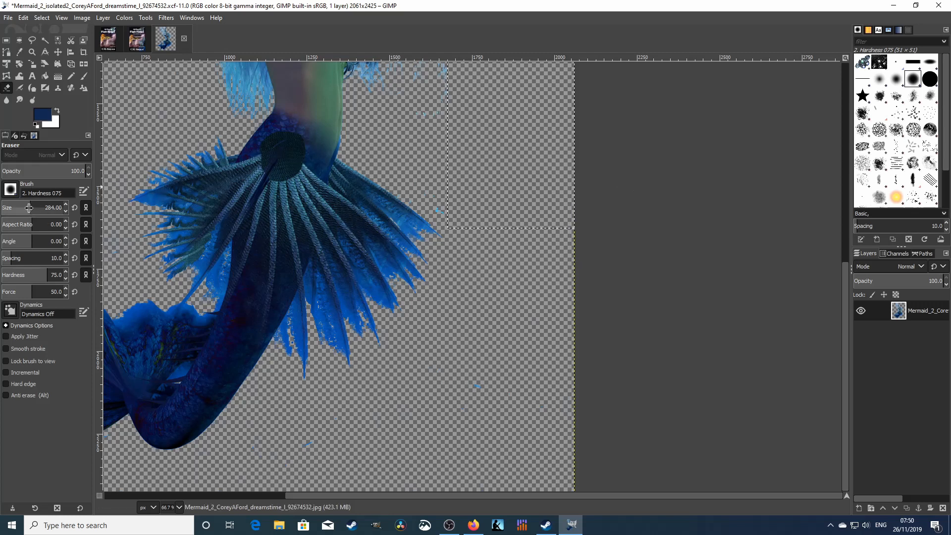
{"action": "left_click", "coordinate": [5, 208]}
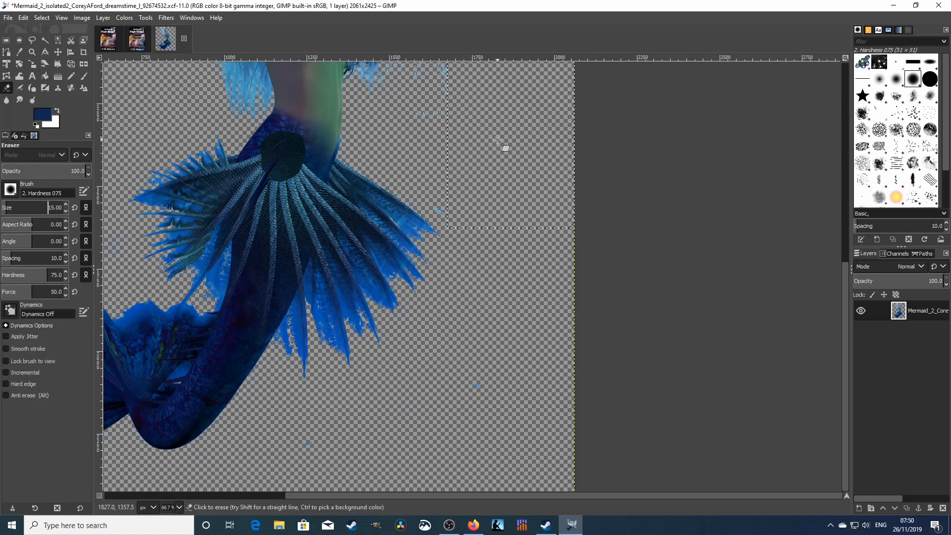
{"action": "scroll", "coordinate": [510, 144], "scroll_direction": "up", "scroll_amount": 5}
{"action": "scroll", "coordinate": [523, 154], "scroll_direction": "down", "scroll_amount": 2}
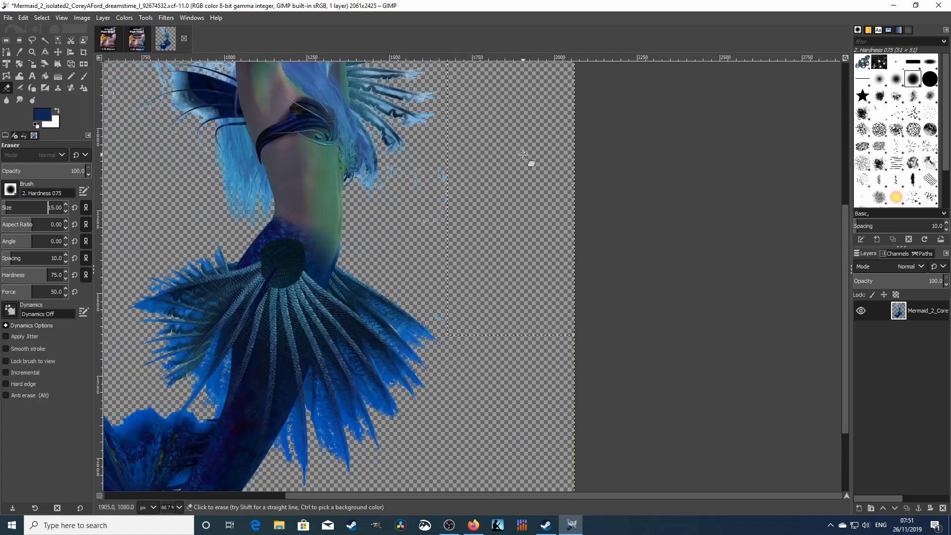
{"action": "left_click", "coordinate": [7, 41]}
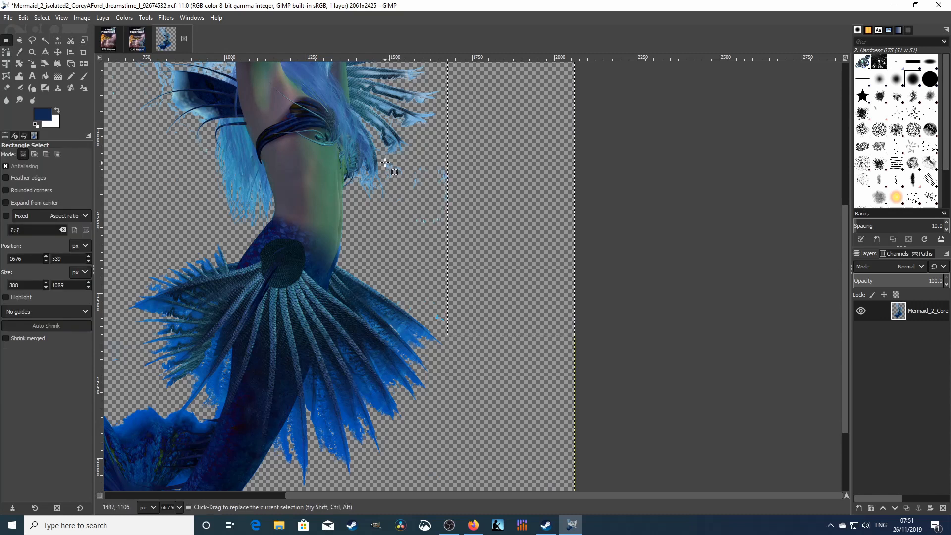
{"action": "left_click_drag", "start_coordinate": [385, 160], "coordinate": [515, 263]}
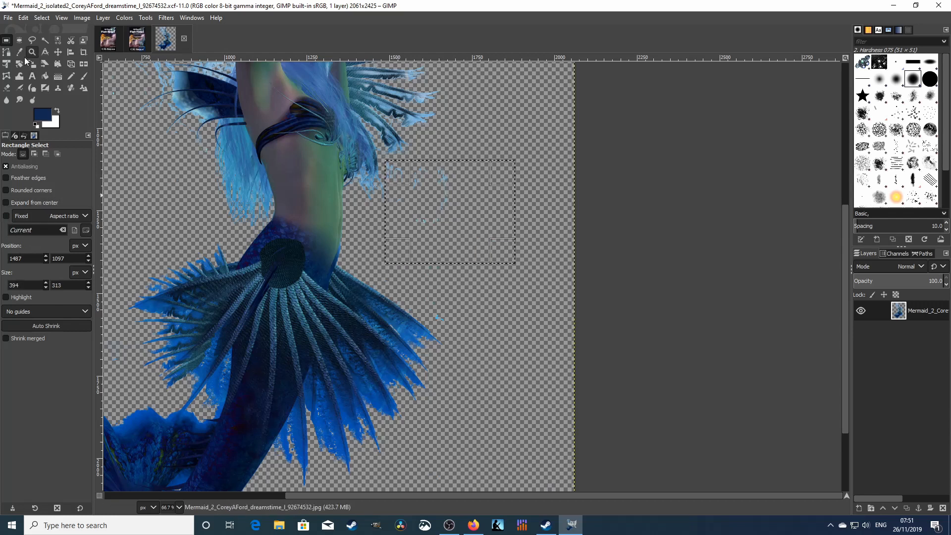
Set the eraser size to 39 and erase the blue remnants inside the selection beside the waist
{"action": "left_click", "coordinate": [7, 89]}
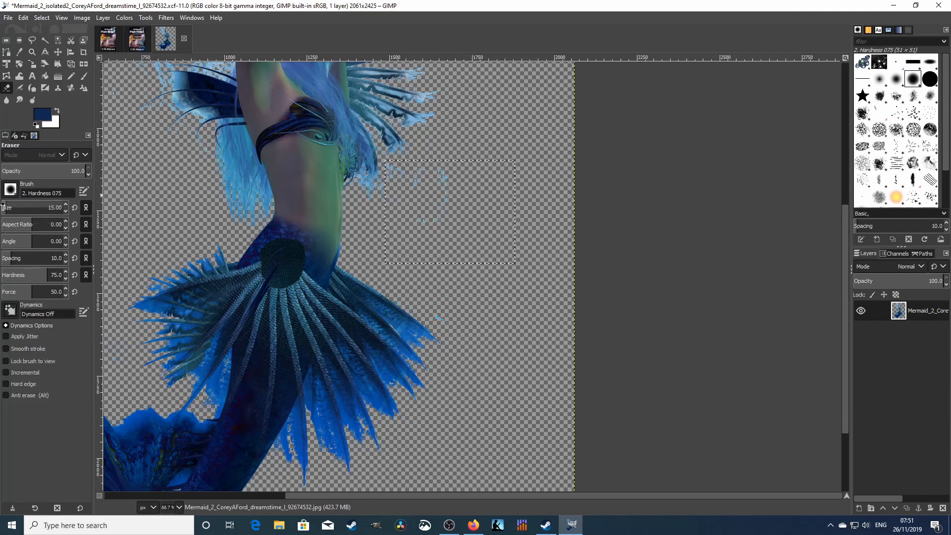
{"action": "left_click_drag", "start_coordinate": [6, 208], "coordinate": [11, 207]}
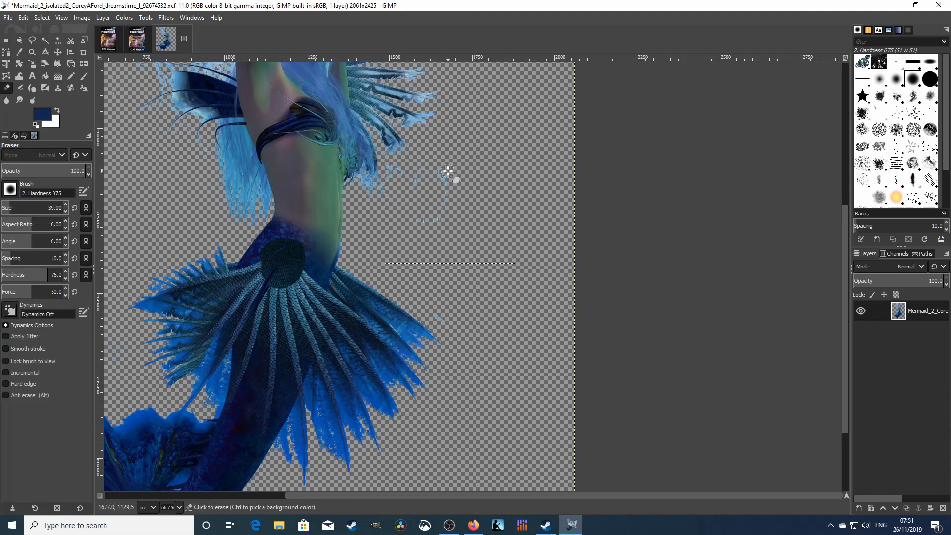
{"action": "mouse_move", "coordinate": [447, 171]}
{"action": "left_mouse_down"}
{"action": "mouse_move", "coordinate": [434, 213]}
{"action": "mouse_move", "coordinate": [421, 167]}
{"action": "mouse_move", "coordinate": [399, 177]}
{"action": "left_mouse_up"}
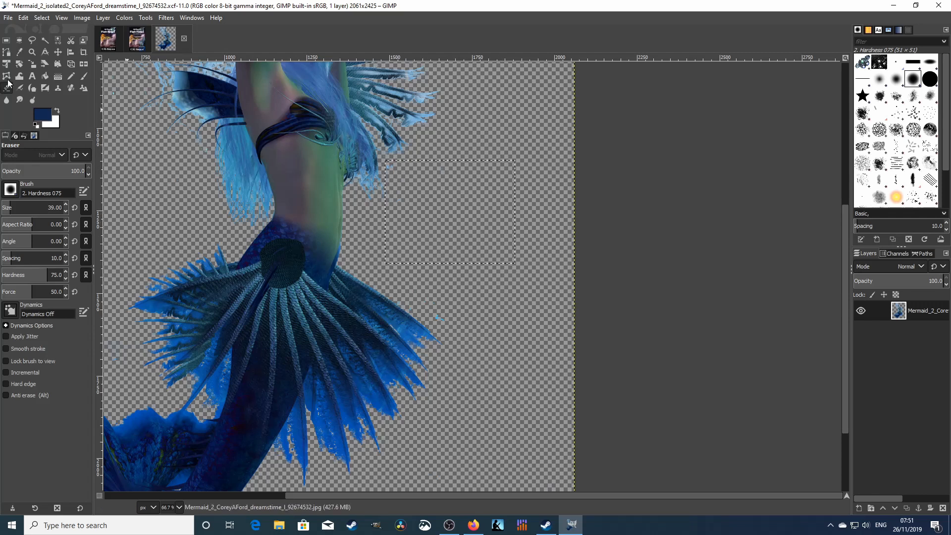
Select an area of about 64 by 112 px beside the hip fin's outer tip and erase the remnant inside it
{"action": "left_click", "coordinate": [6, 40]}
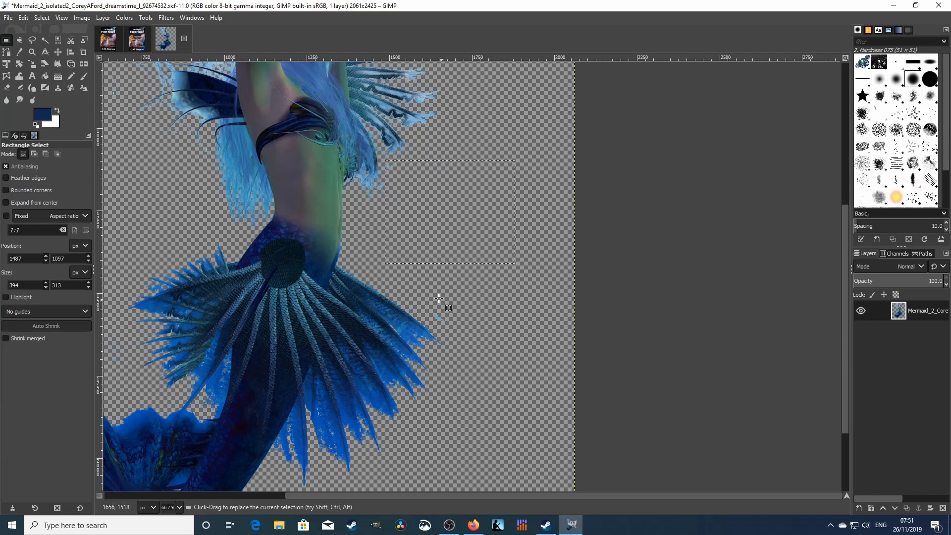
{"action": "left_click_drag", "start_coordinate": [436, 297], "coordinate": [457, 334]}
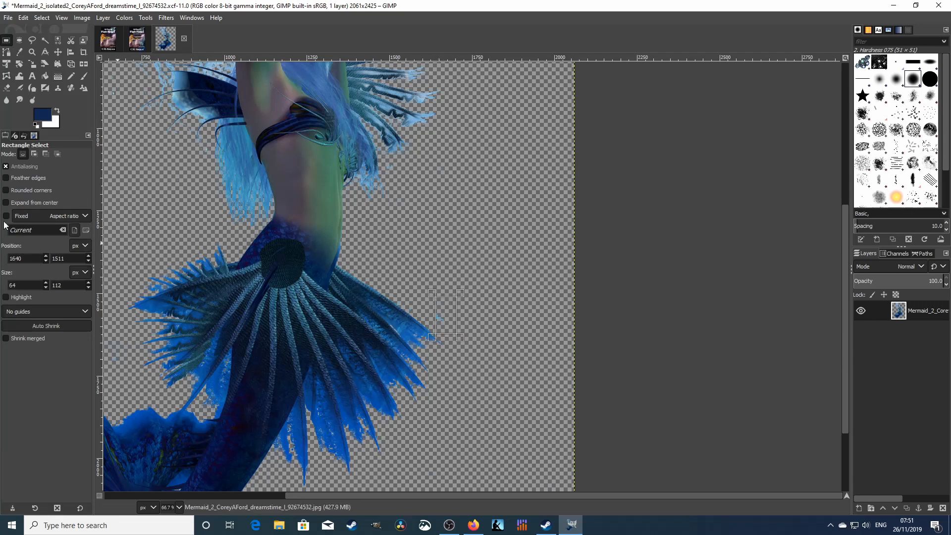
{"action": "left_click", "coordinate": [6, 88]}
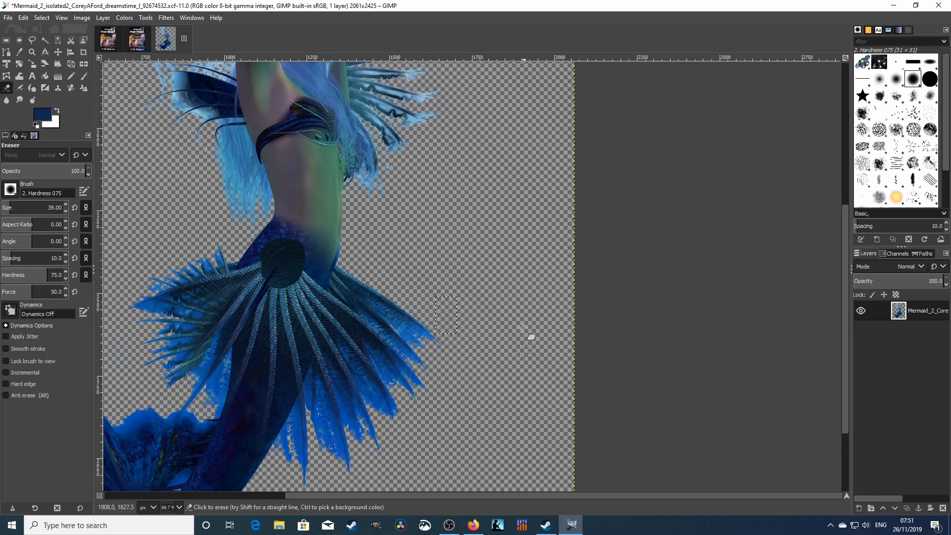
Select an area of about 250 by 261 px around the isolated blue speck below the right hip fins and erase it
{"action": "scroll", "coordinate": [511, 285], "scroll_direction": "down", "scroll_amount": 3}
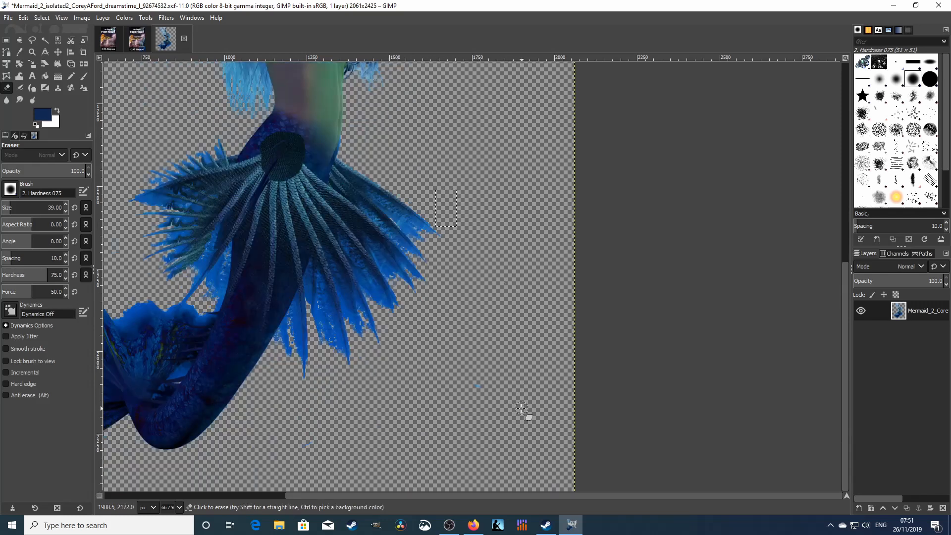
{"action": "left_click", "coordinate": [6, 40]}
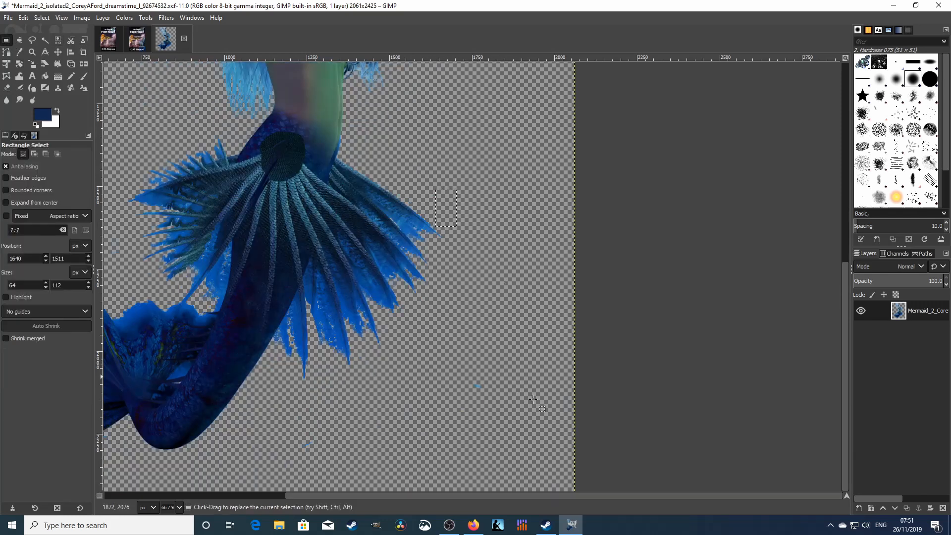
{"action": "left_click_drag", "start_coordinate": [432, 352], "coordinate": [515, 436]}
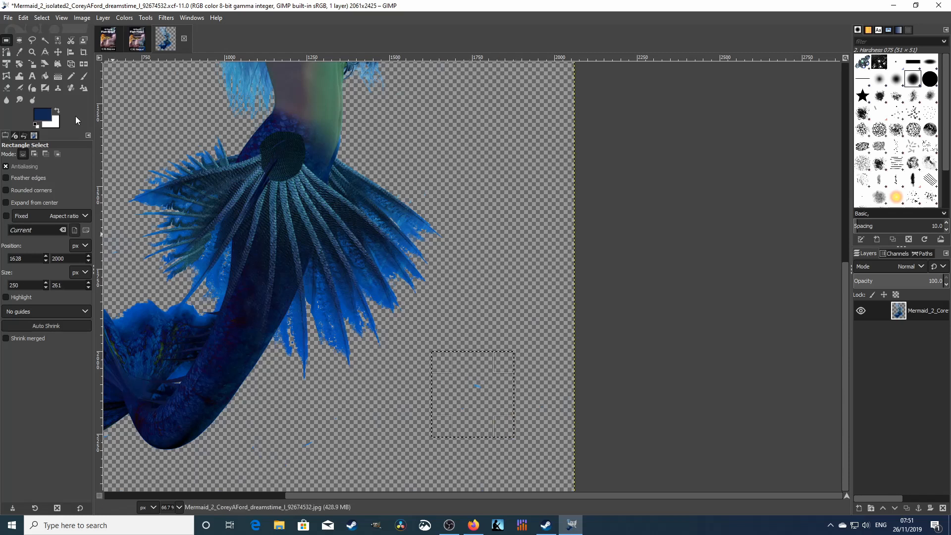
{"action": "left_click", "coordinate": [6, 88]}
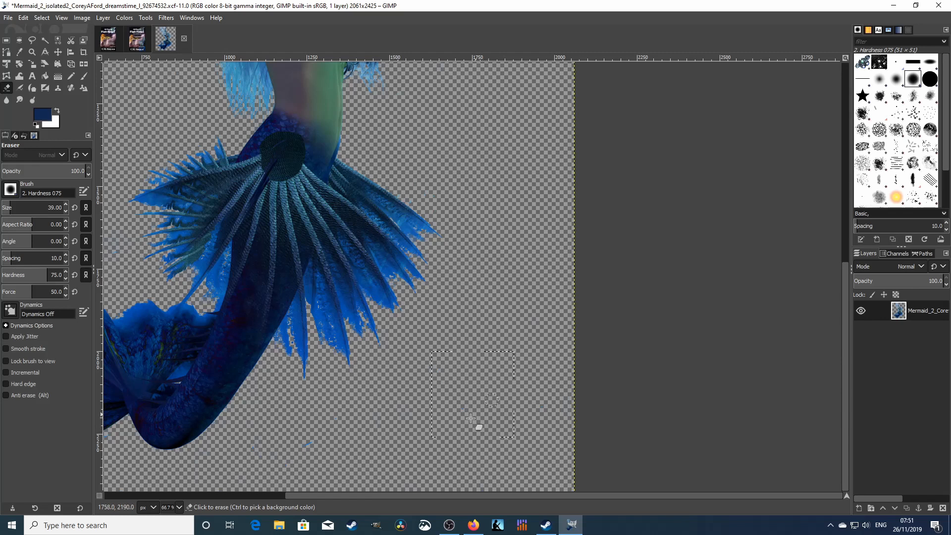
{"action": "left_click_drag", "start_coordinate": [470, 419], "coordinate": [493, 403]}
Select an area of about 218 by 156 px around the blue speck beside the tail's lower bend and erase it
{"action": "left_click", "coordinate": [6, 40]}
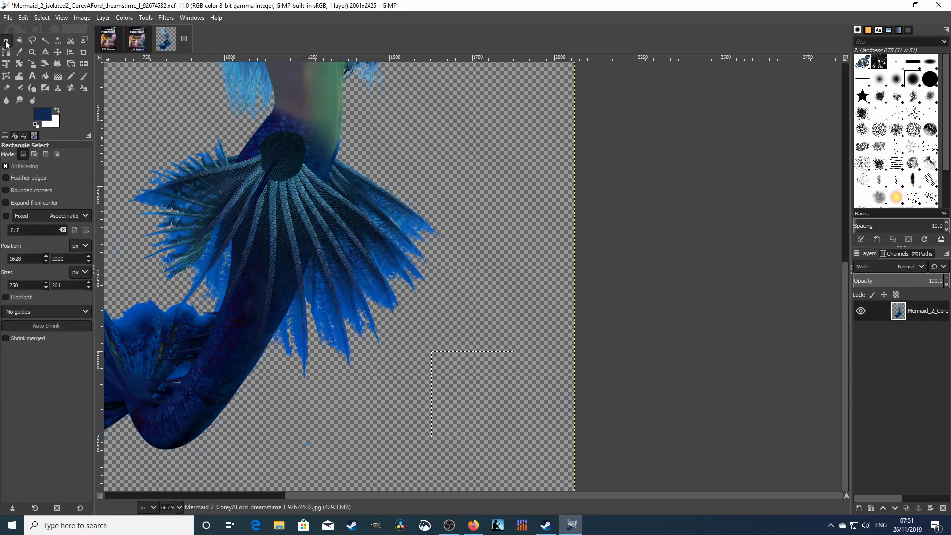
{"action": "left_click_drag", "start_coordinate": [280, 426], "coordinate": [353, 478]}
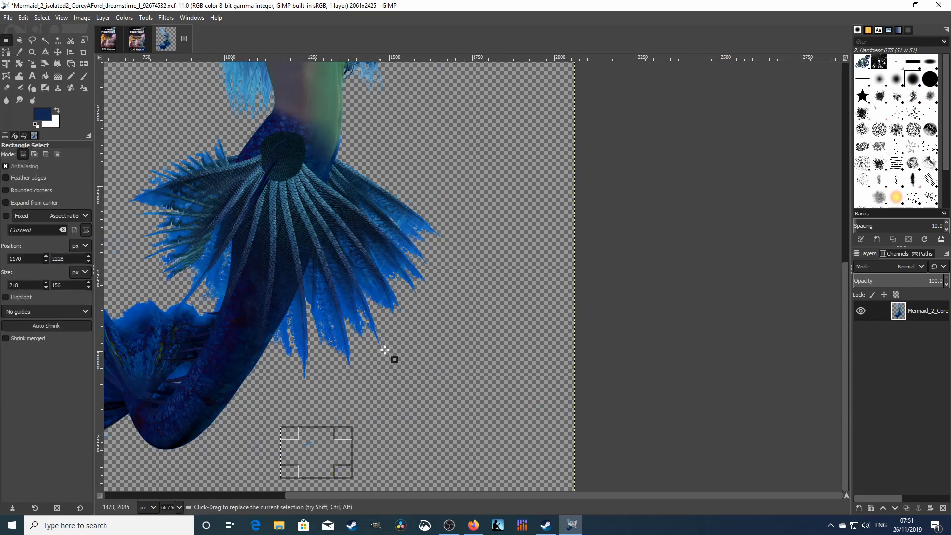
{"action": "left_click", "coordinate": [7, 88]}
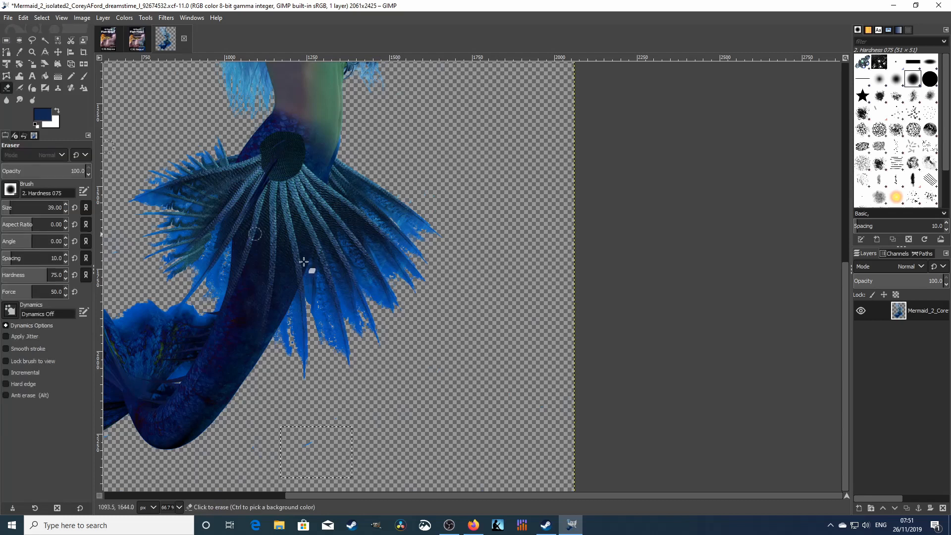
{"action": "mouse_move", "coordinate": [315, 445]}
{"action": "left_mouse_down"}
{"action": "mouse_move", "coordinate": [252, 446]}
{"action": "mouse_move", "coordinate": [300, 447]}
{"action": "mouse_move", "coordinate": [272, 454]}
{"action": "mouse_move", "coordinate": [343, 477]}
{"action": "mouse_move", "coordinate": [304, 441]}
{"action": "left_mouse_up"}
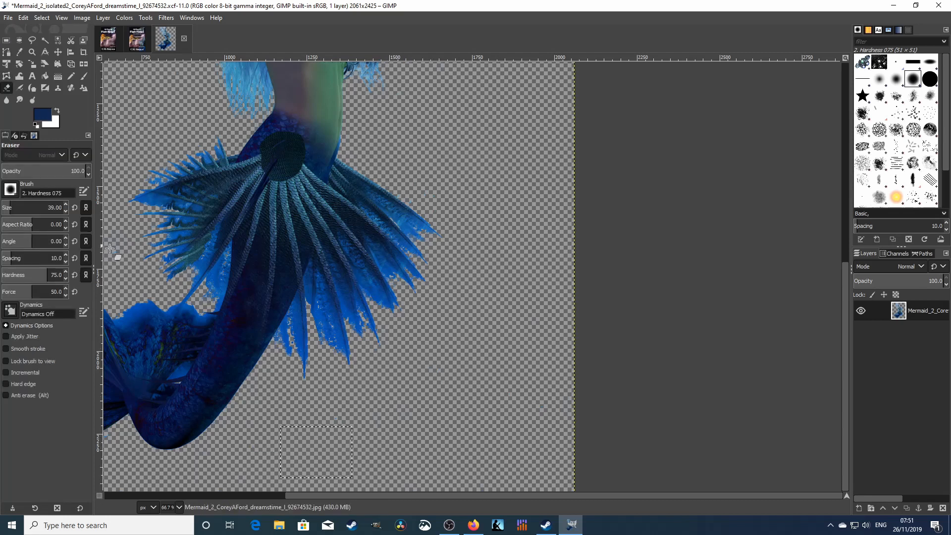
Select a rectangular area of about 714 by 1256 px from the image's upper left corner across the outer blue splashes
{"action": "scroll", "coordinate": [130, 262], "scroll_direction": "up", "scroll_amount": 5}
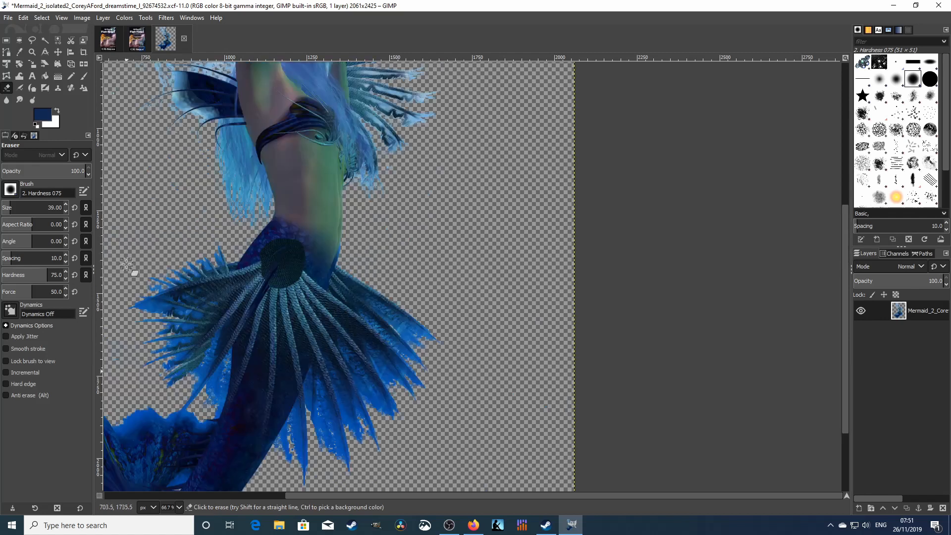
{"action": "scroll", "coordinate": [126, 264], "scroll_direction": "up", "scroll_amount": 5}
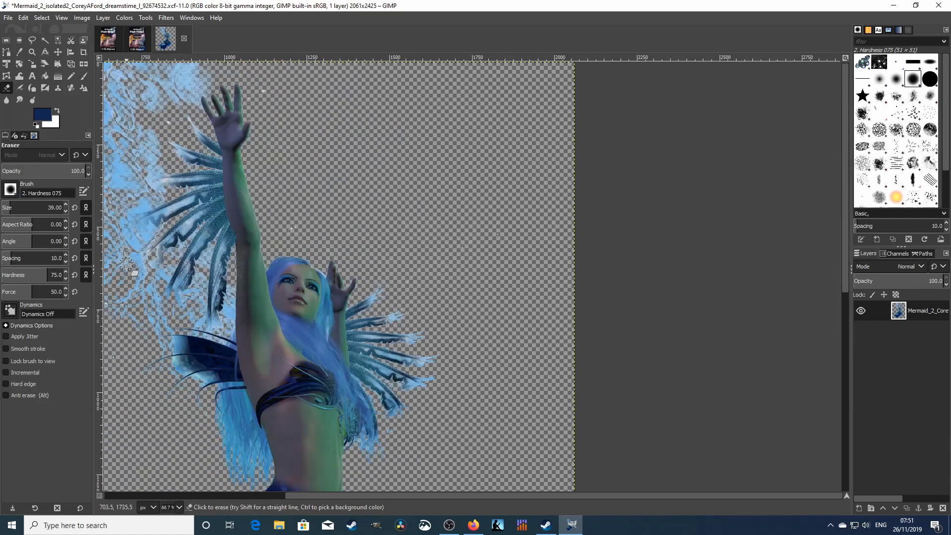
{"action": "left_click_drag", "start_coordinate": [338, 495], "coordinate": [248, 494]}
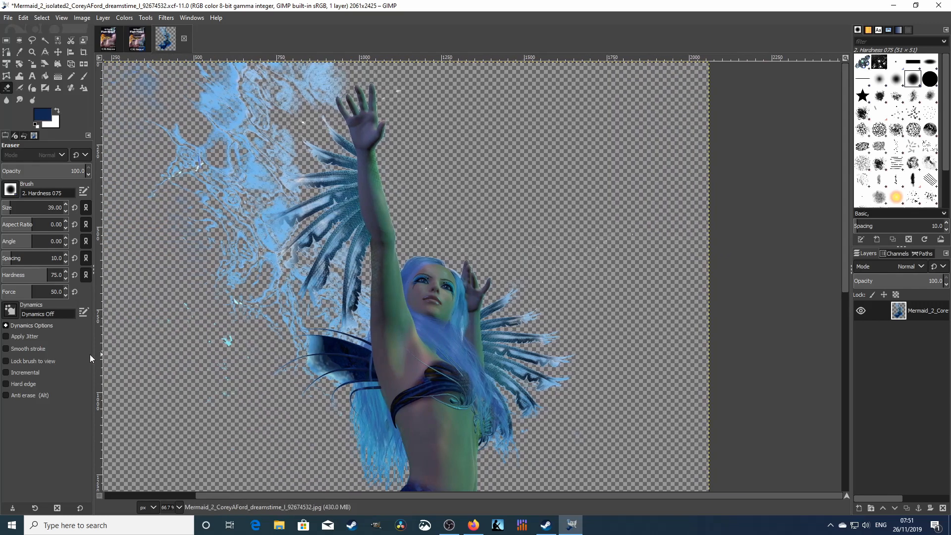
{"action": "left_click_drag", "start_coordinate": [313, 493], "coordinate": [224, 476]}
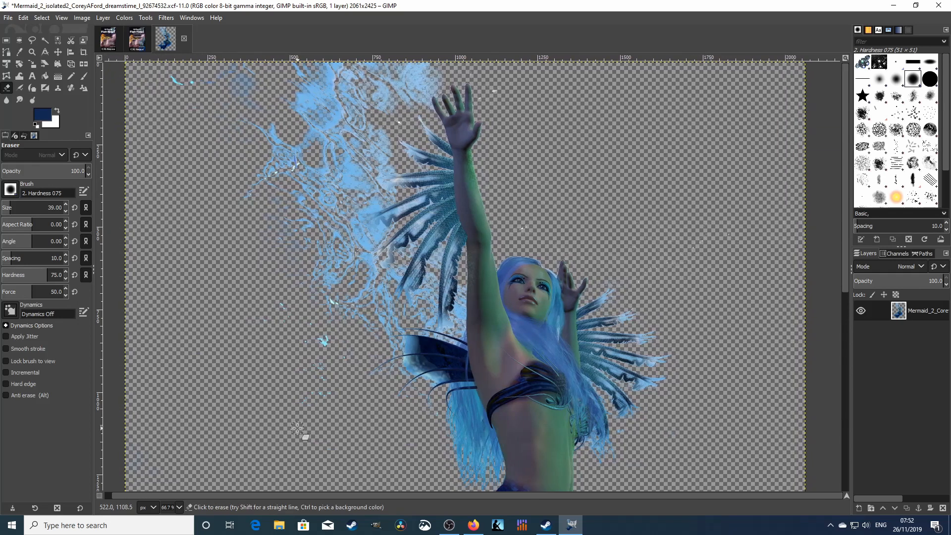
{"action": "left_click", "coordinate": [6, 41]}
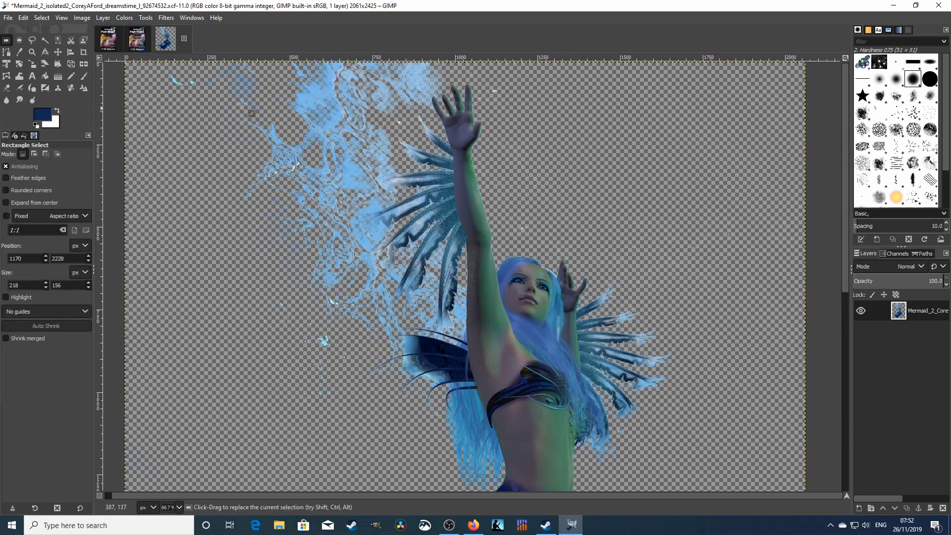
{"action": "left_click_drag", "start_coordinate": [127, 62], "coordinate": [362, 476]}
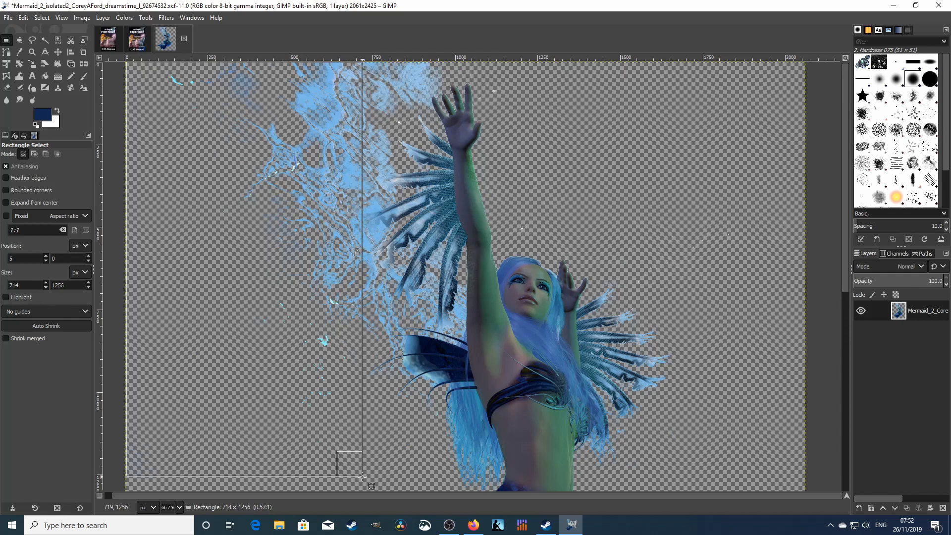
Set the eraser size to 268 and erase all blue splashes inside the large rectangular selection
{"action": "left_click", "coordinate": [6, 88]}
{"action": "left_click_drag", "start_coordinate": [3, 208], "coordinate": [45, 207]}
{"action": "mouse_move", "coordinate": [168, 80]}
{"action": "left_mouse_down"}
{"action": "mouse_move", "coordinate": [326, 76]}
{"action": "mouse_move", "coordinate": [332, 235]}
{"action": "mouse_move", "coordinate": [343, 139]}
{"action": "mouse_move", "coordinate": [274, 175]}
{"action": "mouse_move", "coordinate": [225, 156]}
{"action": "left_mouse_up"}
{"action": "left_click", "coordinate": [313, 385]}
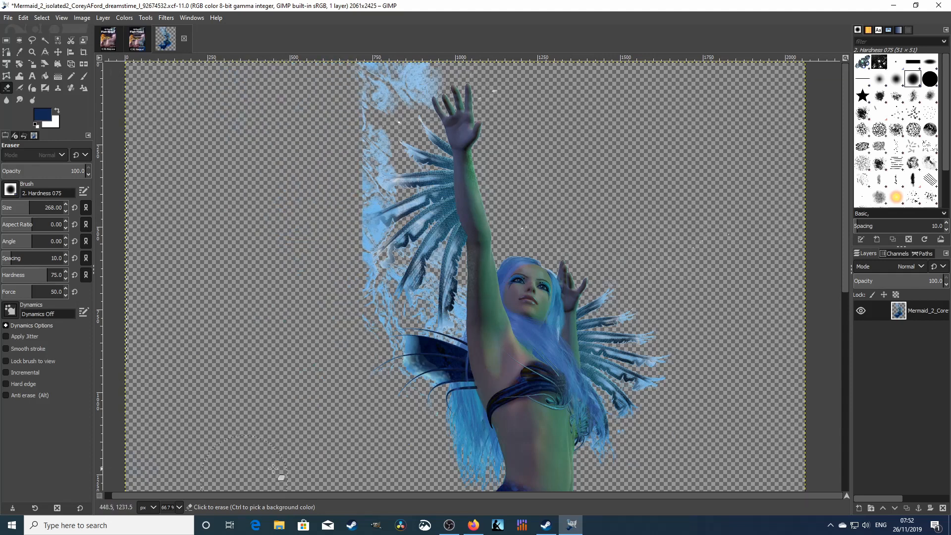
Select an area of about 241 by 144 px beside the raised hand and erase the blue background inside it
{"action": "left_click", "coordinate": [6, 40]}
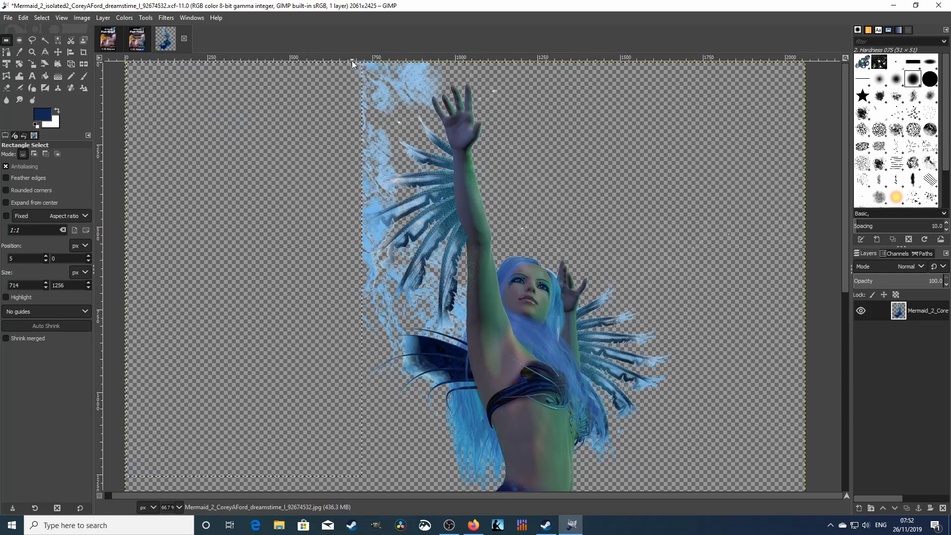
{"action": "left_click_drag", "start_coordinate": [353, 62], "coordinate": [431, 110]}
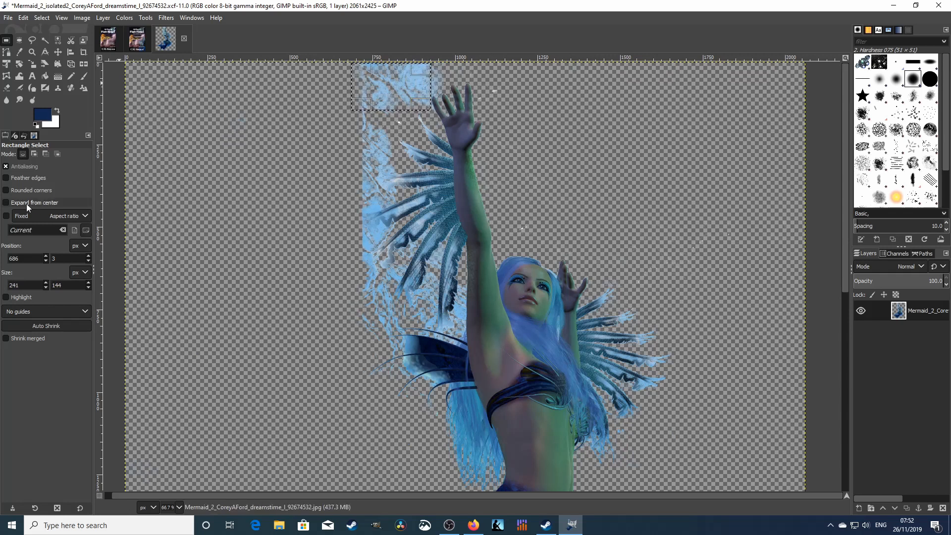
{"action": "key", "text": "shift+e"}
{"action": "left_click_drag", "start_coordinate": [346, 79], "coordinate": [478, 92]}
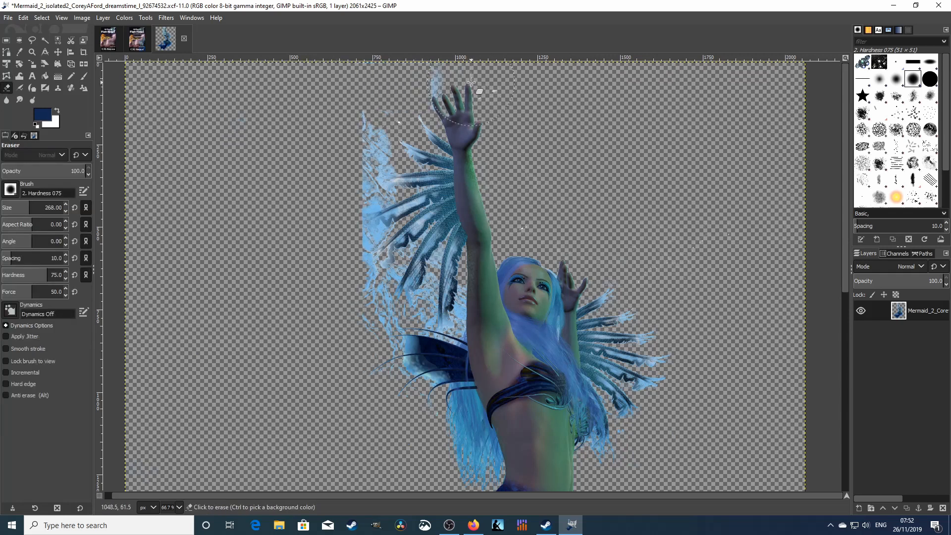
Select an area of about 217 by 210 px beside the upper fins of the raised arm and erase the blue background inside it
{"action": "left_click", "coordinate": [6, 41]}
{"action": "left_click_drag", "start_coordinate": [323, 104], "coordinate": [395, 174]}
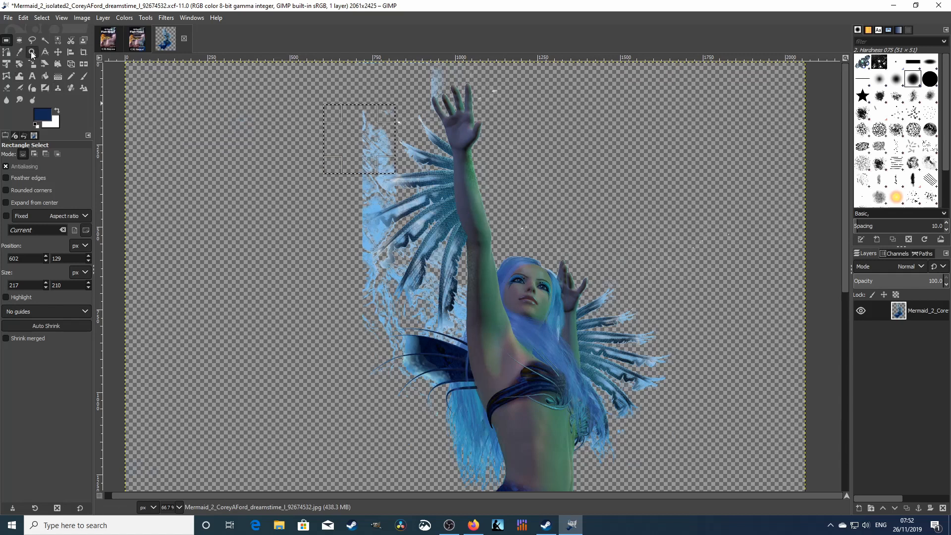
{"action": "left_click", "coordinate": [7, 87]}
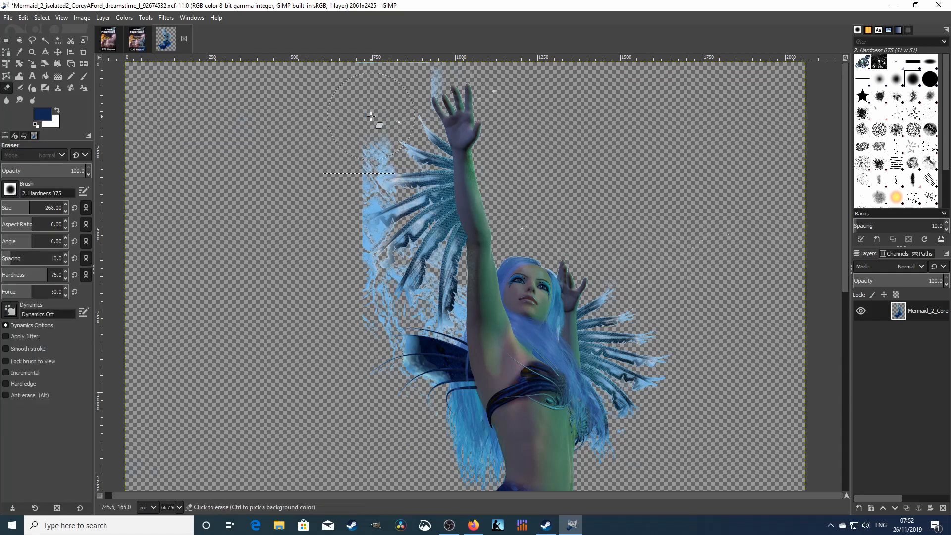
{"action": "left_click_drag", "start_coordinate": [372, 116], "coordinate": [404, 248]}
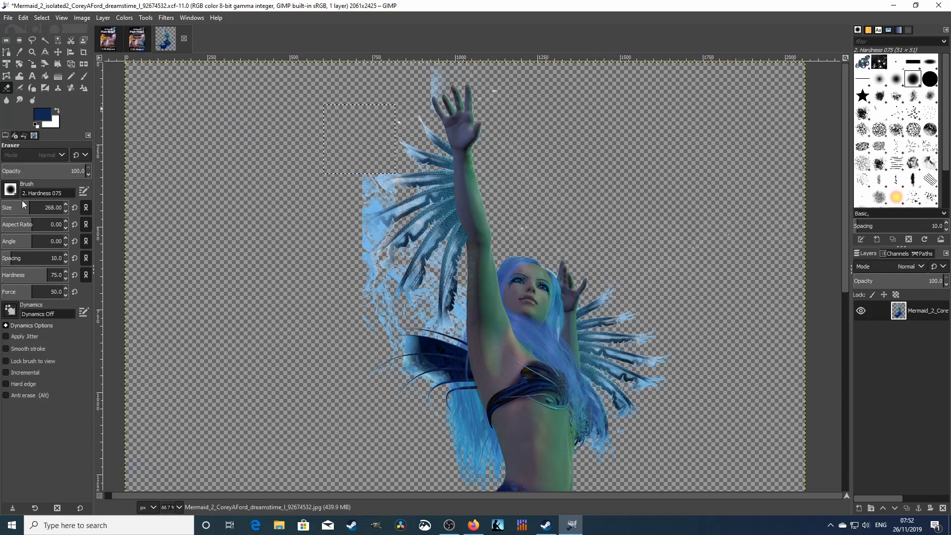
Set the eraser size to 7 and select an area of about 646 by 1089 px around the raised arm's fins and remaining blue background
{"action": "left_click_drag", "start_coordinate": [27, 208], "coordinate": [9, 208]}
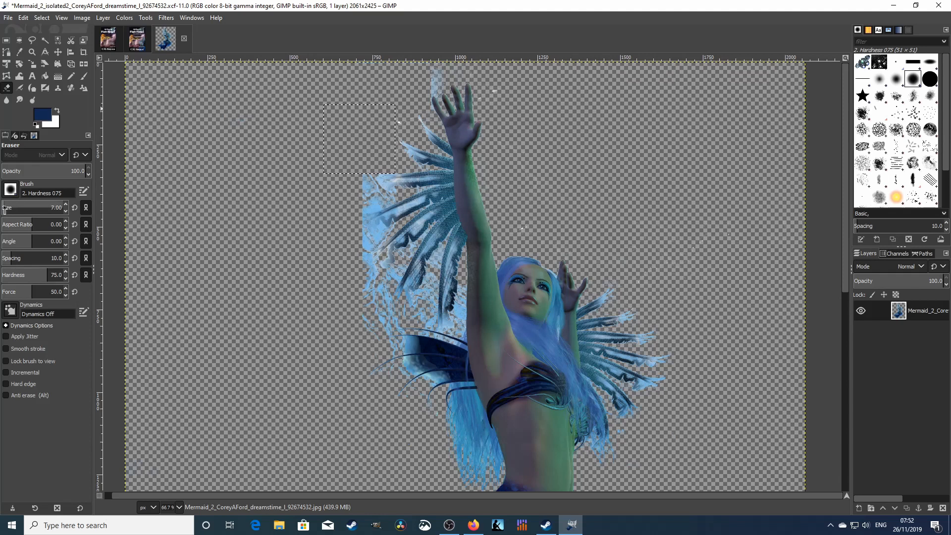
{"action": "left_click", "coordinate": [6, 41]}
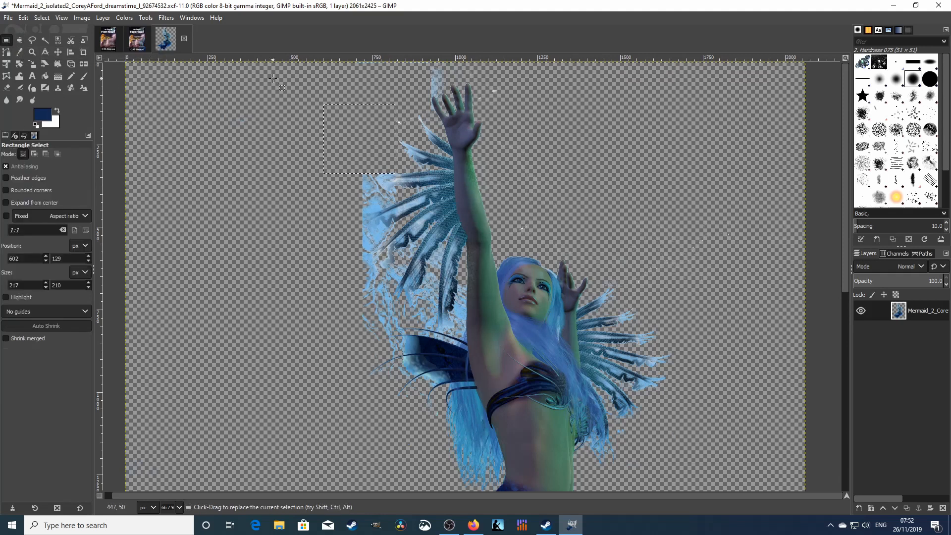
{"action": "left_click_drag", "start_coordinate": [260, 63], "coordinate": [472, 421]}
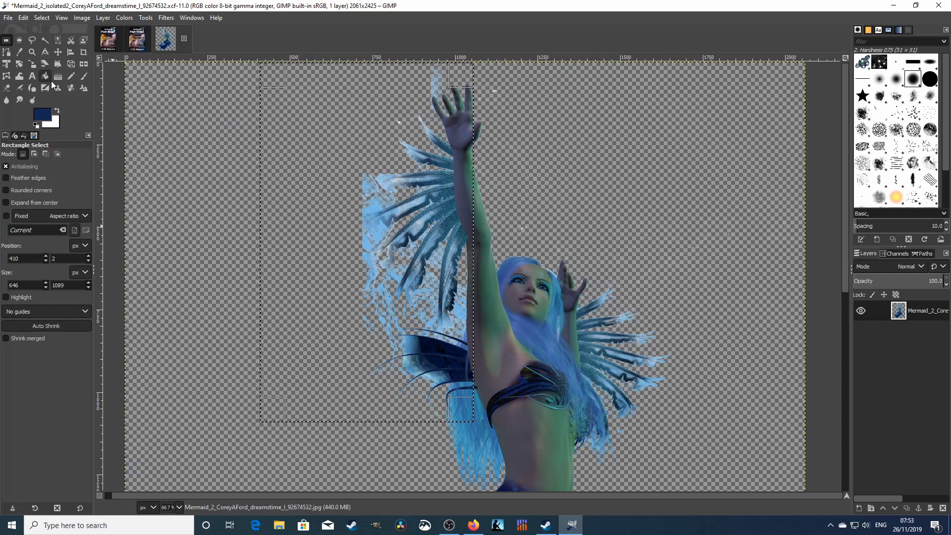
Zoom in to 200% on the raised hand and select an area of about 565 by 435 px around it and the upper fins
{"action": "left_click", "coordinate": [31, 53]}
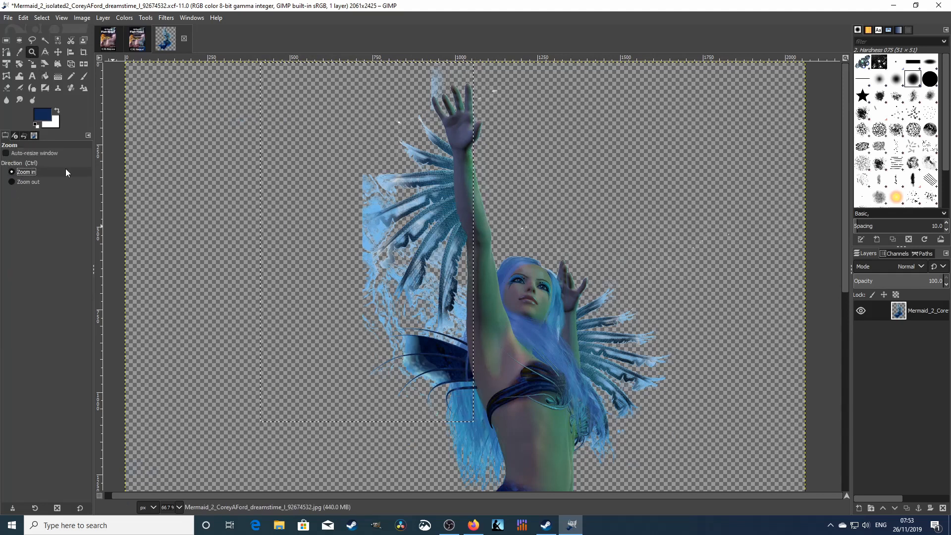
{"action": "left_click", "coordinate": [433, 166]}
{"action": "left_click", "coordinate": [434, 166]}
{"action": "left_click", "coordinate": [434, 166]}
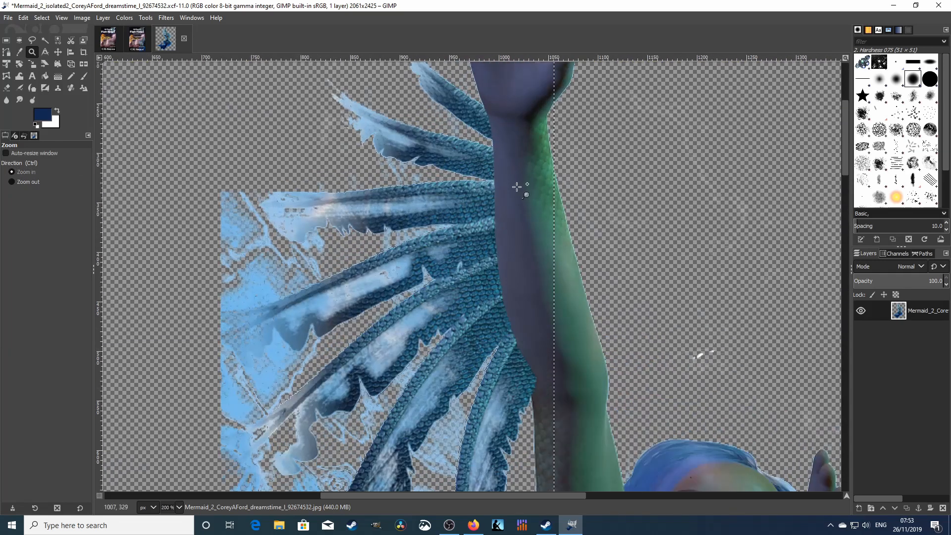
{"action": "scroll", "coordinate": [514, 168], "scroll_direction": "up", "scroll_amount": 5}
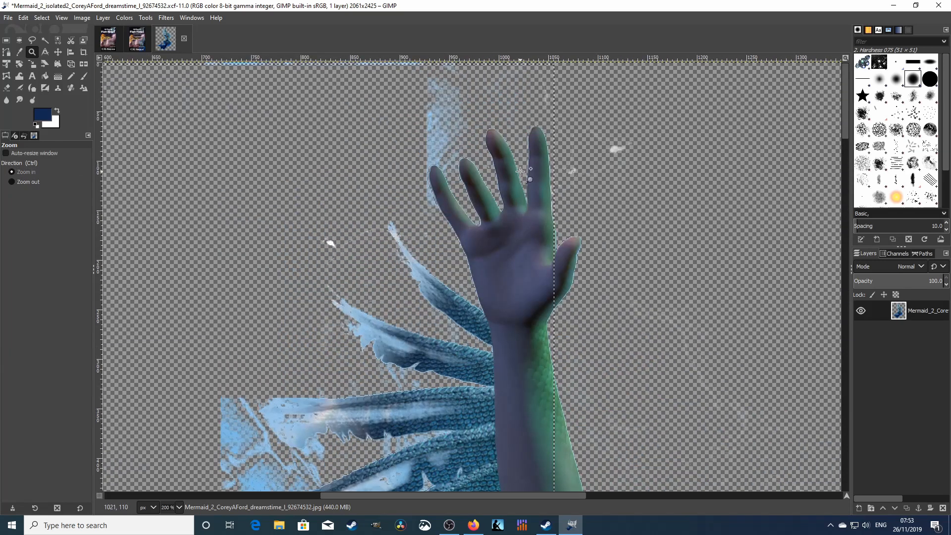
{"action": "scroll", "coordinate": [521, 170], "scroll_direction": "down", "scroll_amount": 6}
{"action": "scroll", "coordinate": [522, 170], "scroll_direction": "up", "scroll_amount": 6}
{"action": "mouse_move", "coordinate": [444, 495]}
{"action": "left_mouse_down"}
{"action": "mouse_move", "coordinate": [473, 498]}
{"action": "mouse_move", "coordinate": [427, 495]}
{"action": "left_mouse_up"}
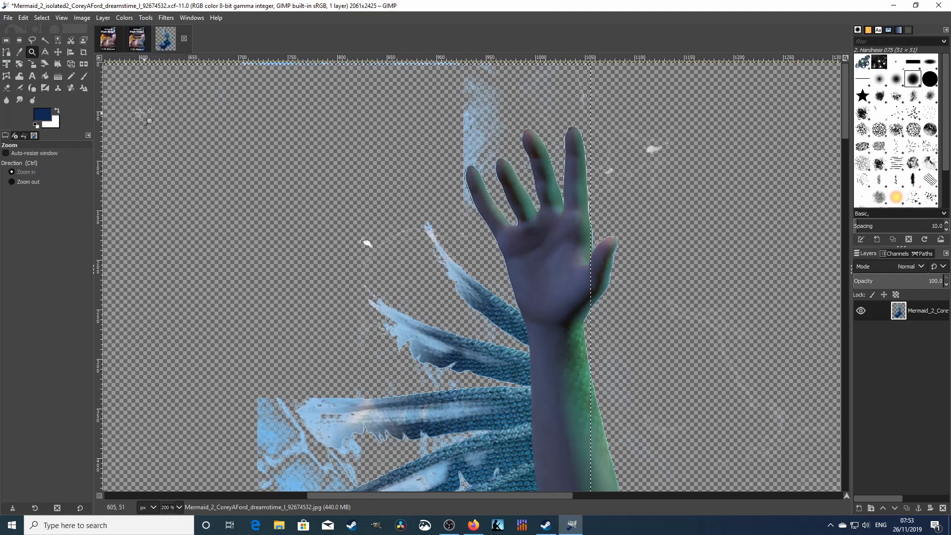
{"action": "left_click", "coordinate": [6, 41]}
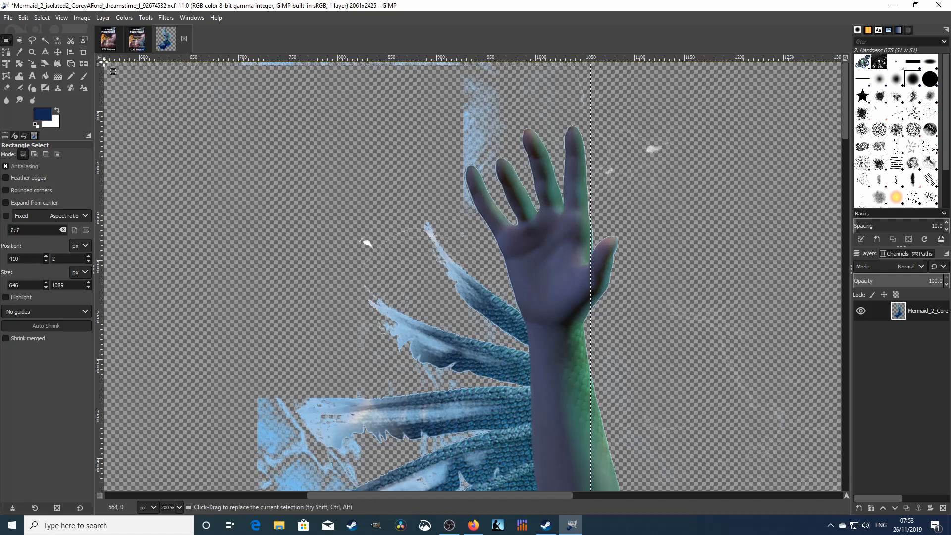
{"action": "left_click_drag", "start_coordinate": [104, 61], "coordinate": [663, 492]}
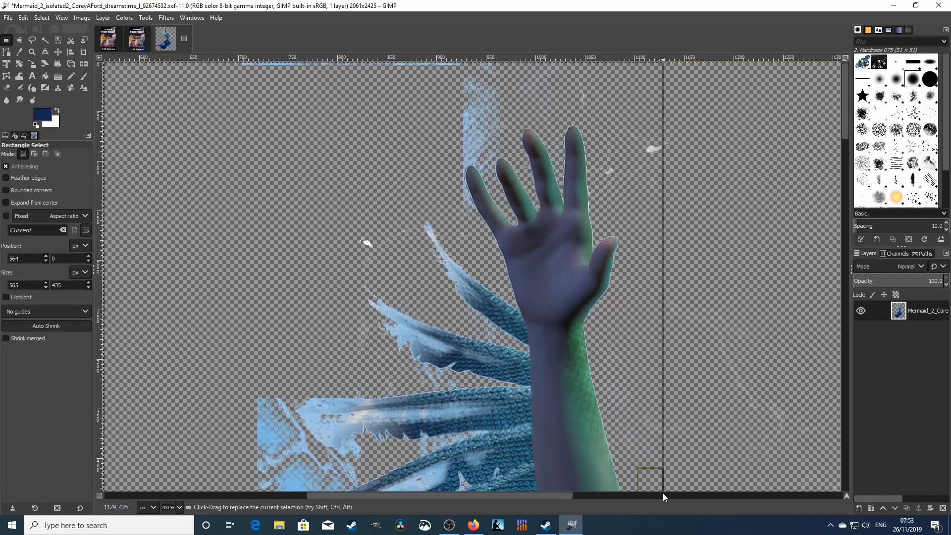
Erase the blue patches and white specks around the raised hand and above the upper fins with the size 7 eraser
{"action": "left_click", "coordinate": [8, 88]}
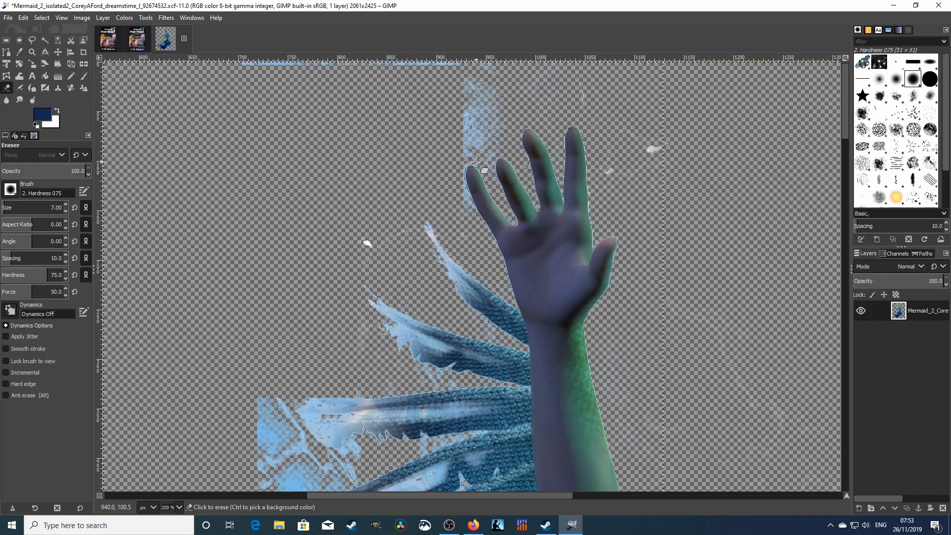
{"action": "left_click", "coordinate": [459, 152]}
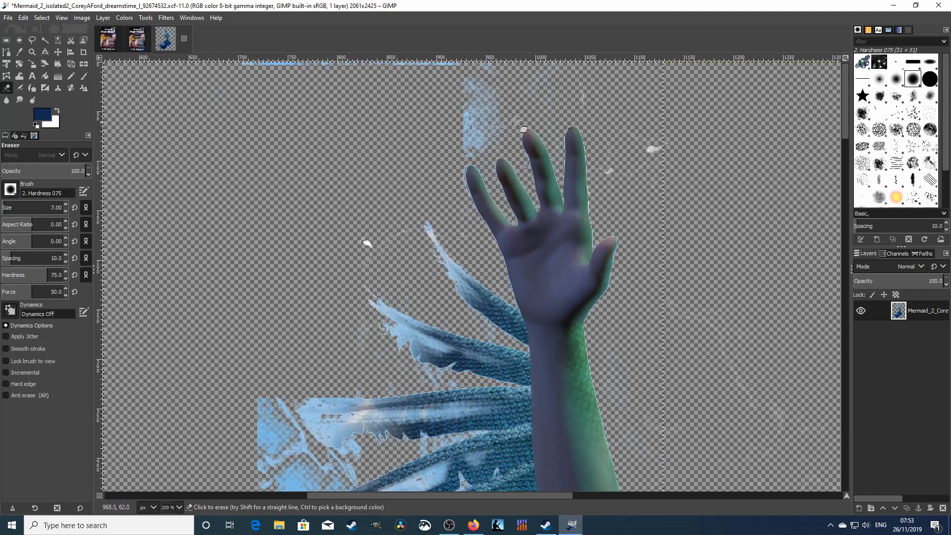
{"action": "mouse_move", "coordinate": [611, 175]}
{"action": "left_mouse_down"}
{"action": "mouse_move", "coordinate": [641, 150]}
{"action": "mouse_move", "coordinate": [662, 148]}
{"action": "left_mouse_up"}
{"action": "mouse_move", "coordinate": [476, 131]}
{"action": "left_mouse_down"}
{"action": "mouse_move", "coordinate": [499, 131]}
{"action": "mouse_move", "coordinate": [471, 143]}
{"action": "mouse_move", "coordinate": [501, 132]}
{"action": "mouse_move", "coordinate": [480, 137]}
{"action": "mouse_move", "coordinate": [519, 102]}
{"action": "mouse_move", "coordinate": [496, 117]}
{"action": "mouse_move", "coordinate": [457, 117]}
{"action": "mouse_move", "coordinate": [539, 97]}
{"action": "mouse_move", "coordinate": [452, 101]}
{"action": "mouse_move", "coordinate": [471, 90]}
{"action": "mouse_move", "coordinate": [552, 86]}
{"action": "mouse_move", "coordinate": [473, 83]}
{"action": "mouse_move", "coordinate": [605, 67]}
{"action": "mouse_move", "coordinate": [432, 74]}
{"action": "mouse_move", "coordinate": [485, 67]}
{"action": "mouse_move", "coordinate": [198, 60]}
{"action": "mouse_move", "coordinate": [357, 67]}
{"action": "mouse_move", "coordinate": [239, 78]}
{"action": "left_mouse_up"}
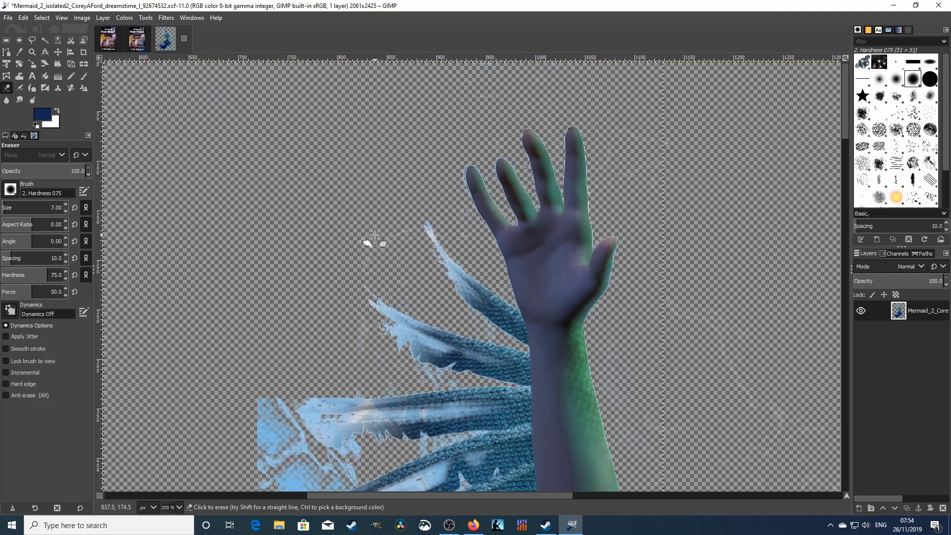
{"action": "mouse_move", "coordinate": [367, 227]}
{"action": "left_mouse_down"}
{"action": "mouse_move", "coordinate": [366, 259]}
{"action": "mouse_move", "coordinate": [352, 242]}
{"action": "mouse_move", "coordinate": [360, 249]}
{"action": "mouse_move", "coordinate": [361, 228]}
{"action": "mouse_move", "coordinate": [385, 240]}
{"action": "mouse_move", "coordinate": [406, 233]}
{"action": "left_mouse_up"}
Erase the blue background around the third fin's tip inside the selection, enlarging the eraser to 54 for the outer patch
{"action": "scroll", "coordinate": [305, 276], "scroll_direction": "down", "scroll_amount": 5}
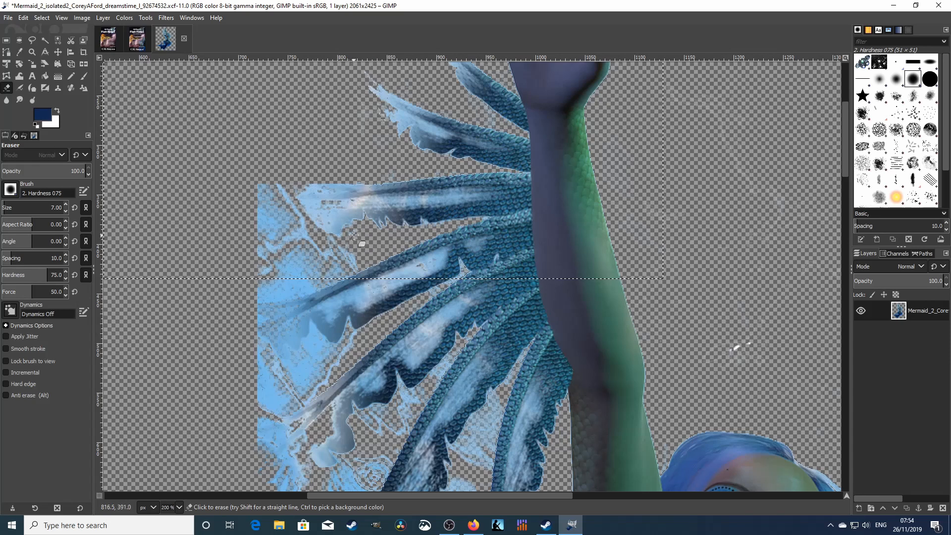
{"action": "mouse_move", "coordinate": [351, 235]}
{"action": "left_mouse_down"}
{"action": "mouse_move", "coordinate": [363, 251]}
{"action": "mouse_move", "coordinate": [329, 263]}
{"action": "mouse_move", "coordinate": [363, 264]}
{"action": "mouse_move", "coordinate": [340, 274]}
{"action": "mouse_move", "coordinate": [349, 271]}
{"action": "mouse_move", "coordinate": [274, 273]}
{"action": "mouse_move", "coordinate": [355, 260]}
{"action": "mouse_move", "coordinate": [294, 258]}
{"action": "mouse_move", "coordinate": [283, 254]}
{"action": "mouse_move", "coordinate": [343, 252]}
{"action": "mouse_move", "coordinate": [286, 244]}
{"action": "mouse_move", "coordinate": [247, 248]}
{"action": "mouse_move", "coordinate": [282, 253]}
{"action": "mouse_move", "coordinate": [258, 272]}
{"action": "left_mouse_up"}
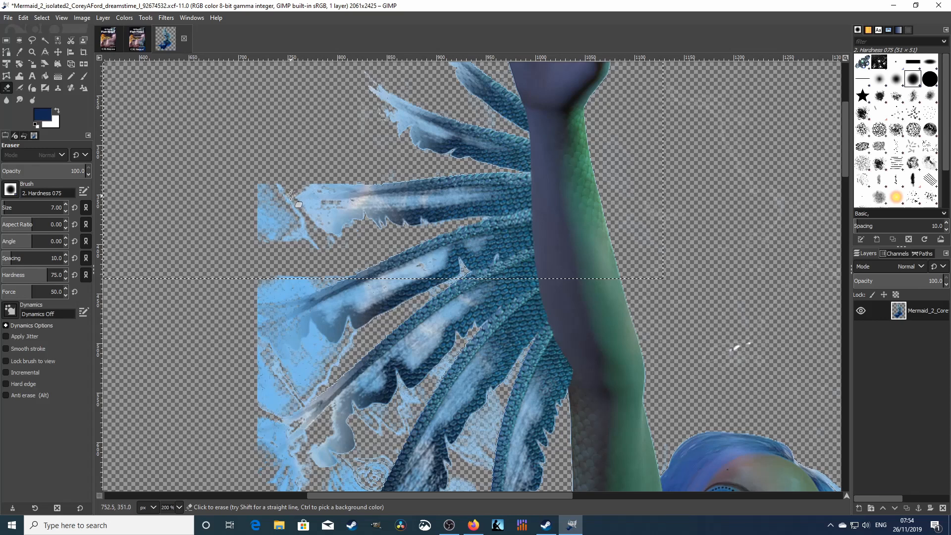
{"action": "mouse_move", "coordinate": [291, 202]}
{"action": "left_mouse_down"}
{"action": "mouse_move", "coordinate": [311, 234]}
{"action": "mouse_move", "coordinate": [334, 239]}
{"action": "mouse_move", "coordinate": [216, 241]}
{"action": "mouse_move", "coordinate": [269, 239]}
{"action": "mouse_move", "coordinate": [241, 233]}
{"action": "mouse_move", "coordinate": [262, 227]}
{"action": "left_mouse_up"}
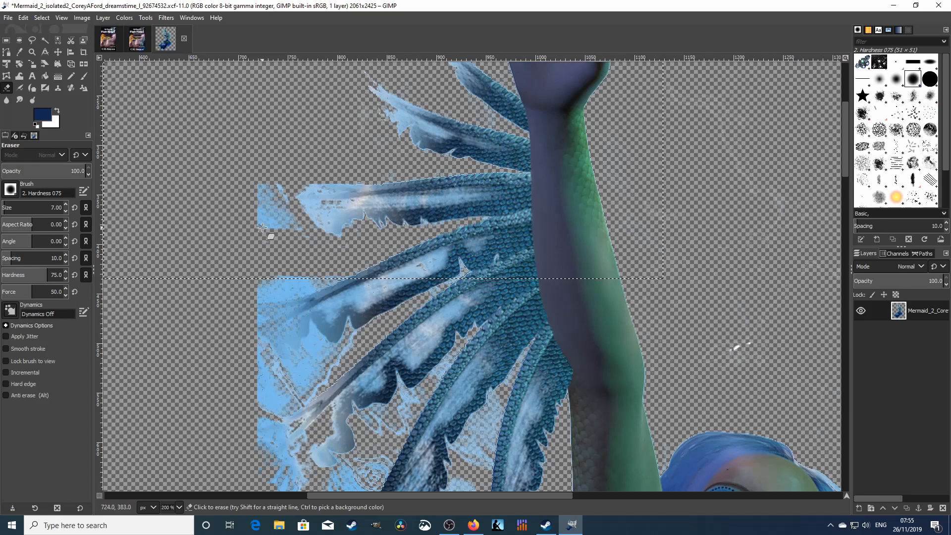
{"action": "left_click", "coordinate": [4, 210]}
{"action": "left_click_drag", "start_coordinate": [4, 209], "coordinate": [12, 208]}
{"action": "mouse_move", "coordinate": [250, 173]}
{"action": "left_mouse_down"}
{"action": "mouse_move", "coordinate": [254, 213]}
{"action": "mouse_move", "coordinate": [262, 174]}
{"action": "mouse_move", "coordinate": [263, 204]}
{"action": "mouse_move", "coordinate": [263, 193]}
{"action": "mouse_move", "coordinate": [287, 233]}
{"action": "mouse_move", "coordinate": [259, 209]}
{"action": "mouse_move", "coordinate": [259, 199]}
{"action": "mouse_move", "coordinate": [283, 232]}
{"action": "mouse_move", "coordinate": [339, 259]}
{"action": "left_mouse_up"}
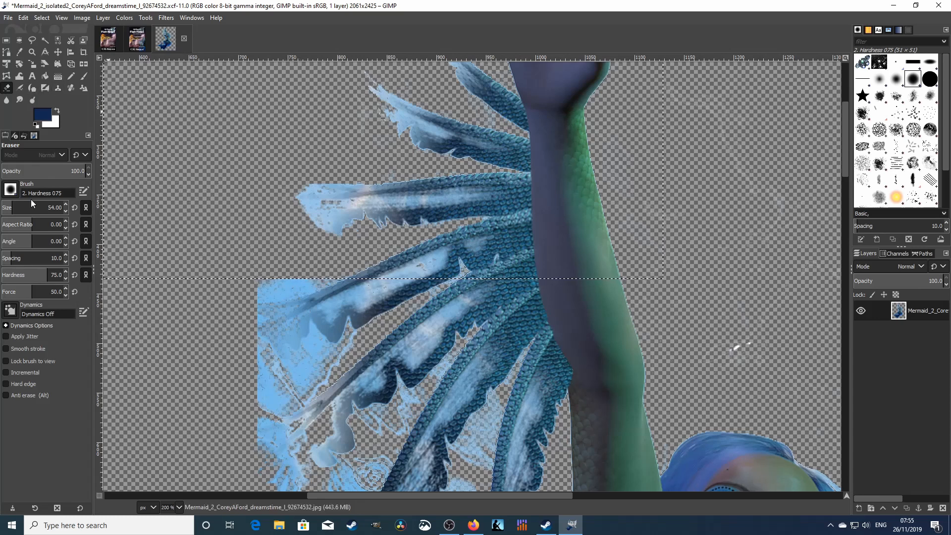
Set the eraser size to 4 and trim the third fin's blunt end into ragged, pointed tips
{"action": "left_click_drag", "start_coordinate": [26, 203], "coordinate": [3, 212]}
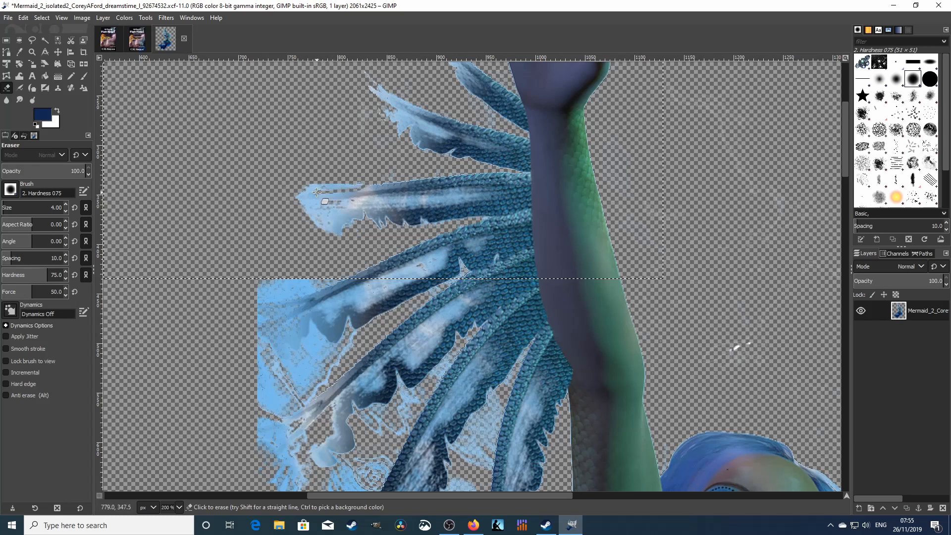
{"action": "mouse_move", "coordinate": [309, 192]}
{"action": "left_mouse_down"}
{"action": "mouse_move", "coordinate": [283, 195]}
{"action": "mouse_move", "coordinate": [368, 189]}
{"action": "mouse_move", "coordinate": [308, 189]}
{"action": "mouse_move", "coordinate": [361, 184]}
{"action": "left_mouse_up"}
{"action": "mouse_move", "coordinate": [357, 200]}
{"action": "left_mouse_down"}
{"action": "mouse_move", "coordinate": [289, 199]}
{"action": "mouse_move", "coordinate": [357, 208]}
{"action": "mouse_move", "coordinate": [314, 211]}
{"action": "left_mouse_up"}
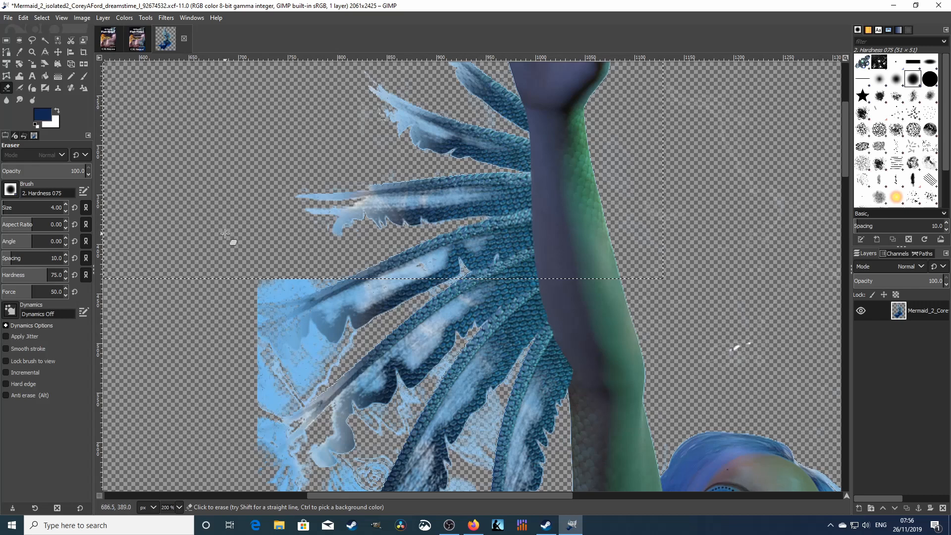
Select an area of about 584 by 349 px around the lower fins of the raised arm and the blue background beside them
{"action": "scroll", "coordinate": [230, 228], "scroll_direction": "down", "scroll_amount": 6}
{"action": "scroll", "coordinate": [231, 228], "scroll_direction": "up", "scroll_amount": 6}
{"action": "key", "text": "r"}
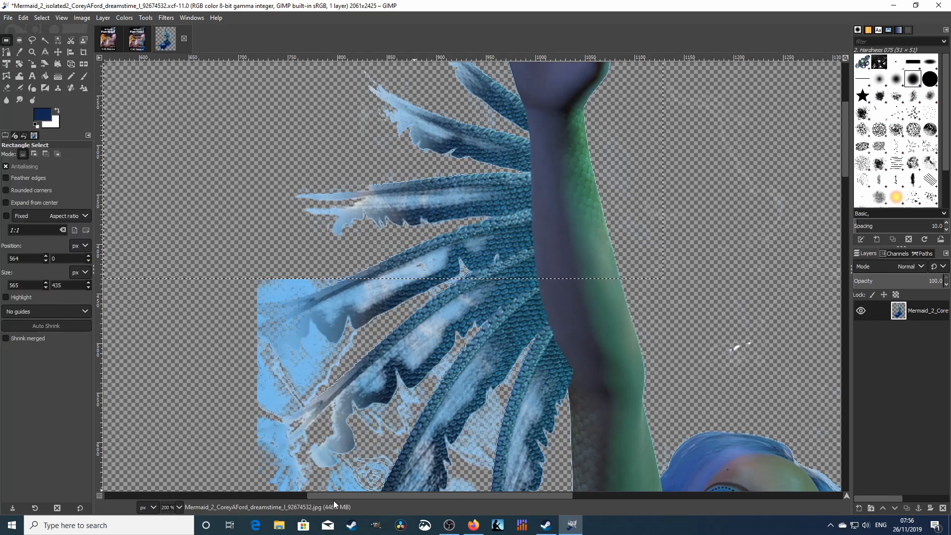
{"action": "mouse_move", "coordinate": [330, 496]}
{"action": "left_mouse_down"}
{"action": "mouse_move", "coordinate": [245, 495]}
{"action": "mouse_move", "coordinate": [323, 501]}
{"action": "left_mouse_up"}
{"action": "scroll", "coordinate": [352, 459], "scroll_direction": "down", "scroll_amount": 3}
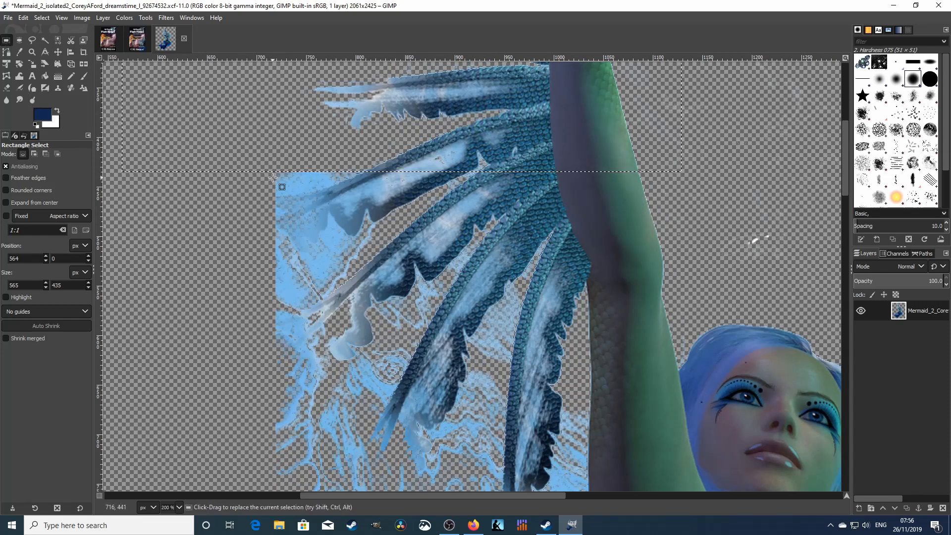
{"action": "left_click_drag", "start_coordinate": [264, 168], "coordinate": [844, 493]}
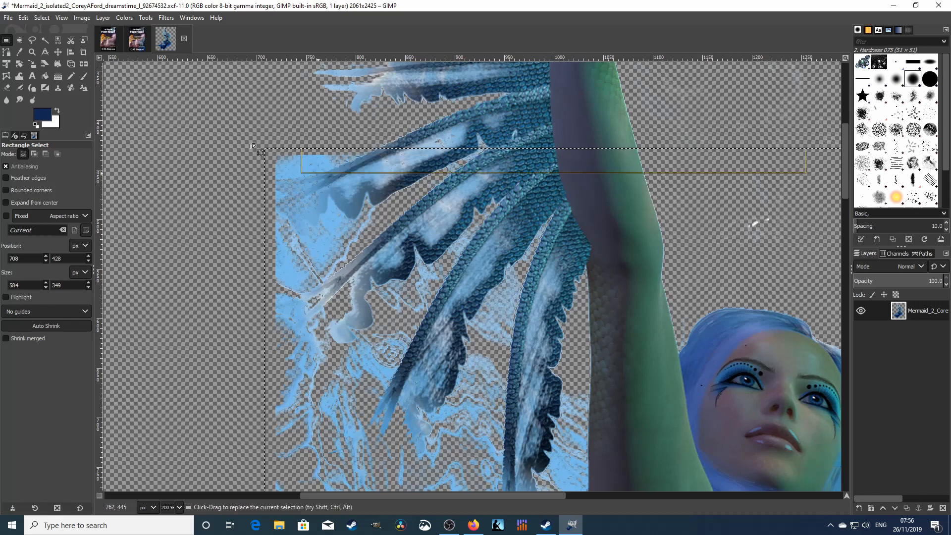
Erase thin outlines along the edges of the lower fins with the size 4 eraser to separate them from the blue background
{"action": "left_click", "coordinate": [6, 87]}
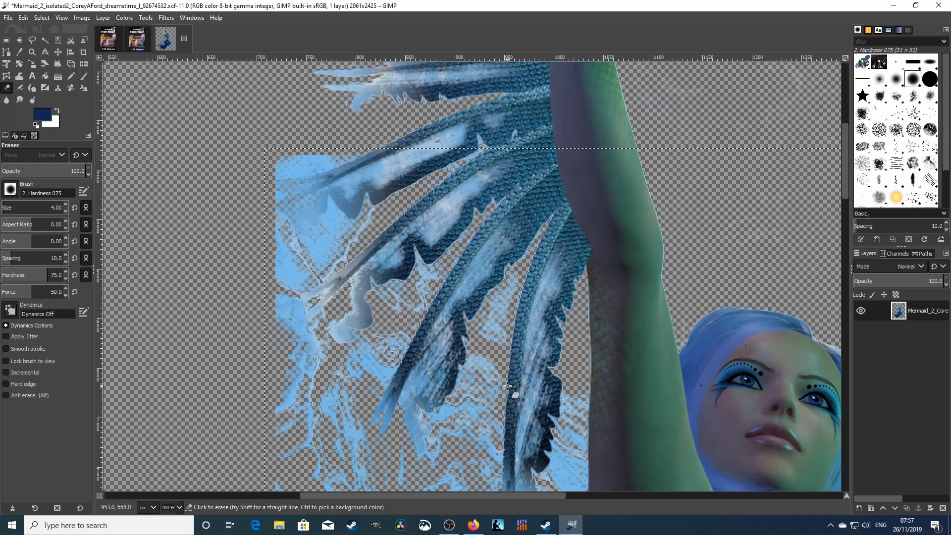
{"action": "key", "text": "ctrl"}
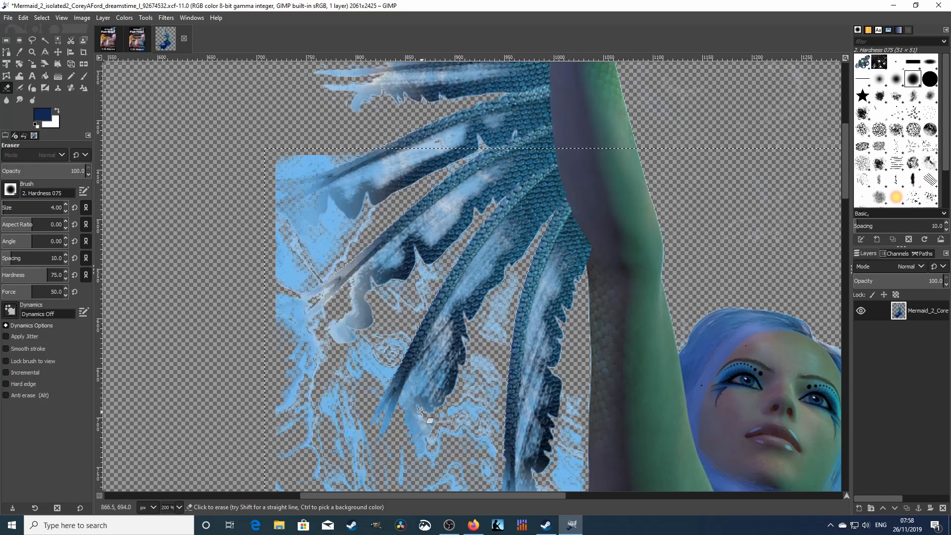
{"action": "mouse_move", "coordinate": [418, 411]}
{"action": "left_mouse_down"}
{"action": "mouse_move", "coordinate": [443, 431]}
{"action": "mouse_move", "coordinate": [429, 442]}
{"action": "left_mouse_up"}
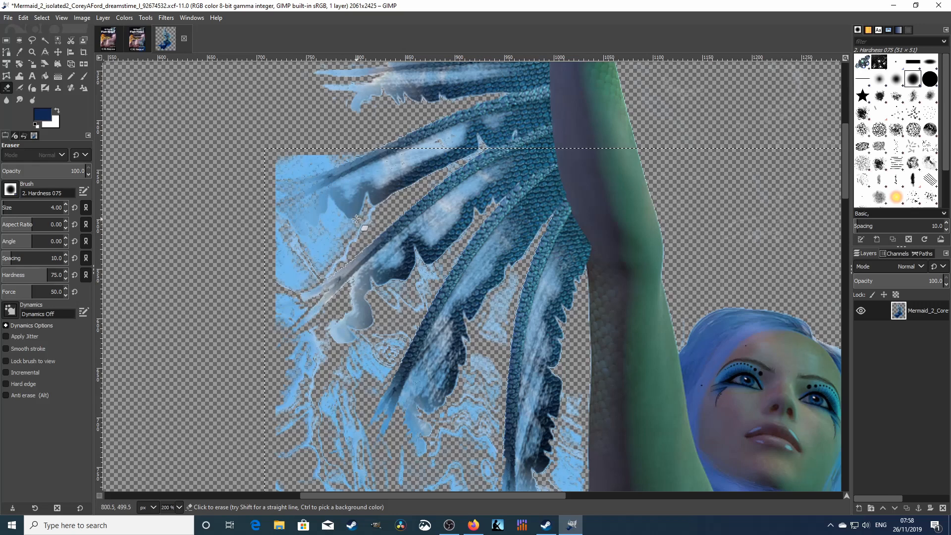
{"action": "key", "text": "ctrl"}
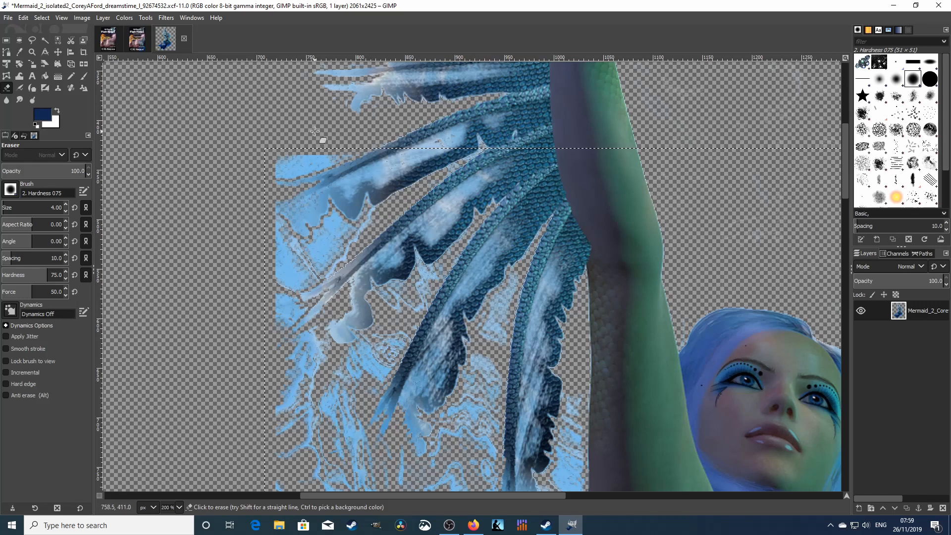
Set the eraser size to 7 and erase the blue background above and between the two uppermost fins in the selection
{"action": "left_click", "coordinate": [7, 209]}
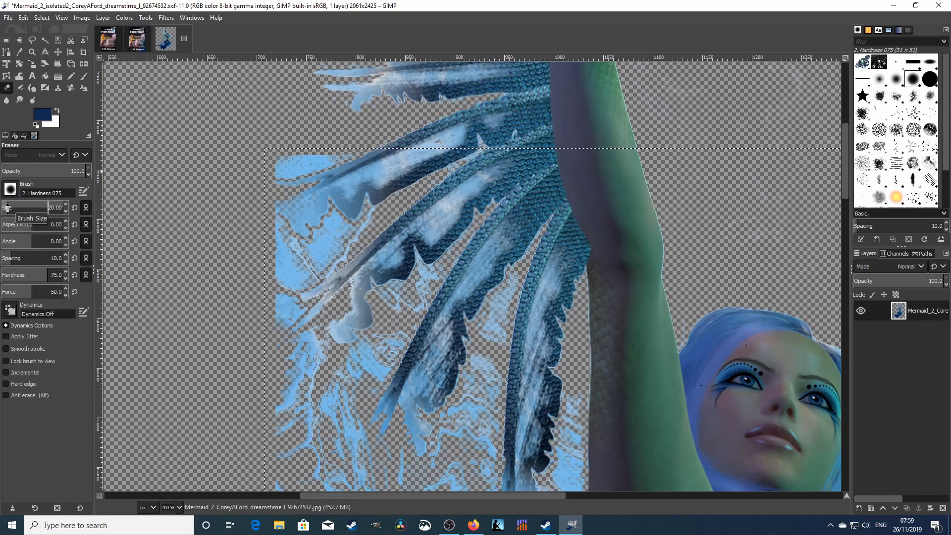
{"action": "left_click", "coordinate": [4, 208]}
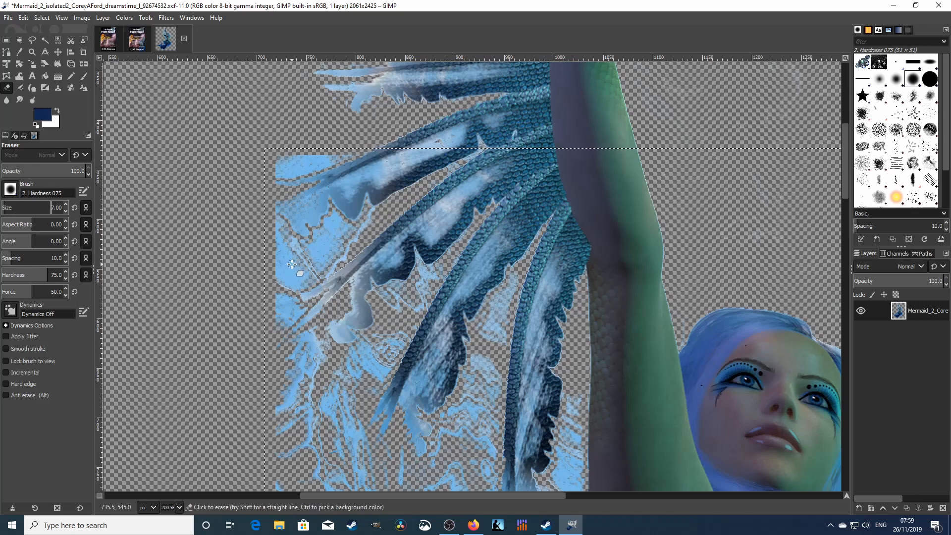
{"action": "mouse_move", "coordinate": [345, 238]}
{"action": "left_mouse_down"}
{"action": "mouse_move", "coordinate": [266, 279]}
{"action": "mouse_move", "coordinate": [319, 258]}
{"action": "mouse_move", "coordinate": [296, 259]}
{"action": "mouse_move", "coordinate": [311, 249]}
{"action": "mouse_move", "coordinate": [302, 248]}
{"action": "mouse_move", "coordinate": [262, 261]}
{"action": "mouse_move", "coordinate": [311, 248]}
{"action": "mouse_move", "coordinate": [291, 241]}
{"action": "mouse_move", "coordinate": [285, 226]}
{"action": "mouse_move", "coordinate": [299, 240]}
{"action": "mouse_move", "coordinate": [280, 219]}
{"action": "mouse_move", "coordinate": [276, 240]}
{"action": "mouse_move", "coordinate": [277, 219]}
{"action": "mouse_move", "coordinate": [287, 254]}
{"action": "mouse_move", "coordinate": [270, 249]}
{"action": "mouse_move", "coordinate": [273, 225]}
{"action": "mouse_move", "coordinate": [313, 241]}
{"action": "mouse_move", "coordinate": [302, 244]}
{"action": "mouse_move", "coordinate": [331, 216]}
{"action": "mouse_move", "coordinate": [359, 228]}
{"action": "mouse_move", "coordinate": [333, 220]}
{"action": "mouse_move", "coordinate": [325, 245]}
{"action": "mouse_move", "coordinate": [343, 231]}
{"action": "mouse_move", "coordinate": [310, 248]}
{"action": "mouse_move", "coordinate": [334, 230]}
{"action": "mouse_move", "coordinate": [353, 237]}
{"action": "mouse_move", "coordinate": [374, 211]}
{"action": "mouse_move", "coordinate": [352, 247]}
{"action": "mouse_move", "coordinate": [338, 252]}
{"action": "mouse_move", "coordinate": [362, 233]}
{"action": "mouse_move", "coordinate": [312, 273]}
{"action": "mouse_move", "coordinate": [293, 281]}
{"action": "mouse_move", "coordinate": [337, 256]}
{"action": "mouse_move", "coordinate": [269, 285]}
{"action": "mouse_move", "coordinate": [352, 247]}
{"action": "mouse_move", "coordinate": [311, 286]}
{"action": "mouse_move", "coordinate": [283, 290]}
{"action": "mouse_move", "coordinate": [293, 286]}
{"action": "mouse_move", "coordinate": [281, 312]}
{"action": "mouse_move", "coordinate": [307, 307]}
{"action": "mouse_move", "coordinate": [289, 312]}
{"action": "mouse_move", "coordinate": [283, 330]}
{"action": "mouse_move", "coordinate": [298, 313]}
{"action": "left_mouse_up"}
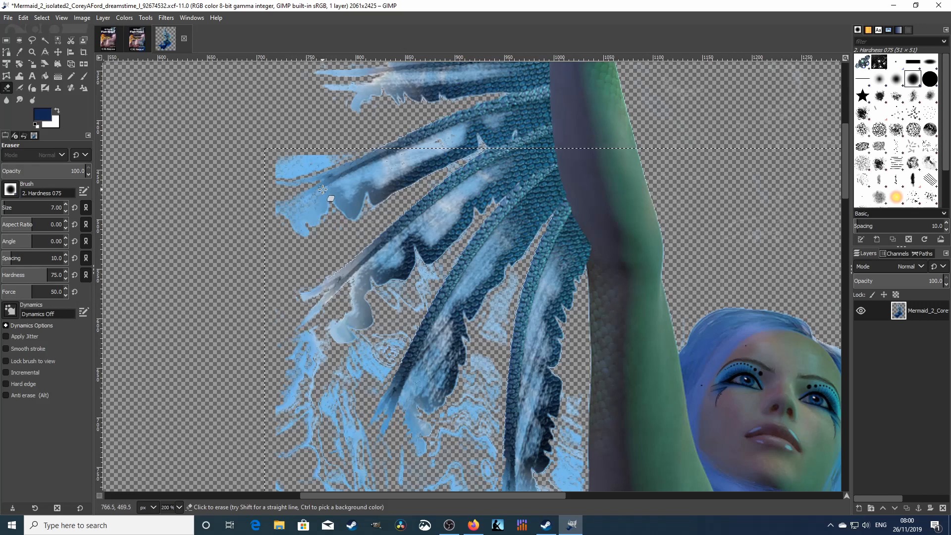
{"action": "left_click_drag", "start_coordinate": [281, 207], "coordinate": [285, 198]}
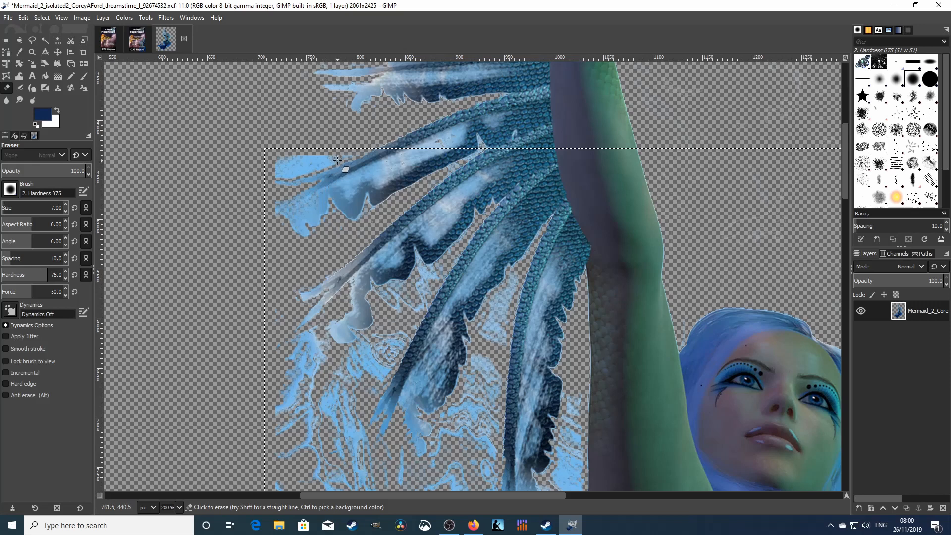
{"action": "mouse_move", "coordinate": [345, 158]}
{"action": "left_mouse_down"}
{"action": "mouse_move", "coordinate": [273, 172]}
{"action": "mouse_move", "coordinate": [333, 157]}
{"action": "mouse_move", "coordinate": [285, 158]}
{"action": "mouse_move", "coordinate": [276, 171]}
{"action": "mouse_move", "coordinate": [361, 150]}
{"action": "left_mouse_up"}
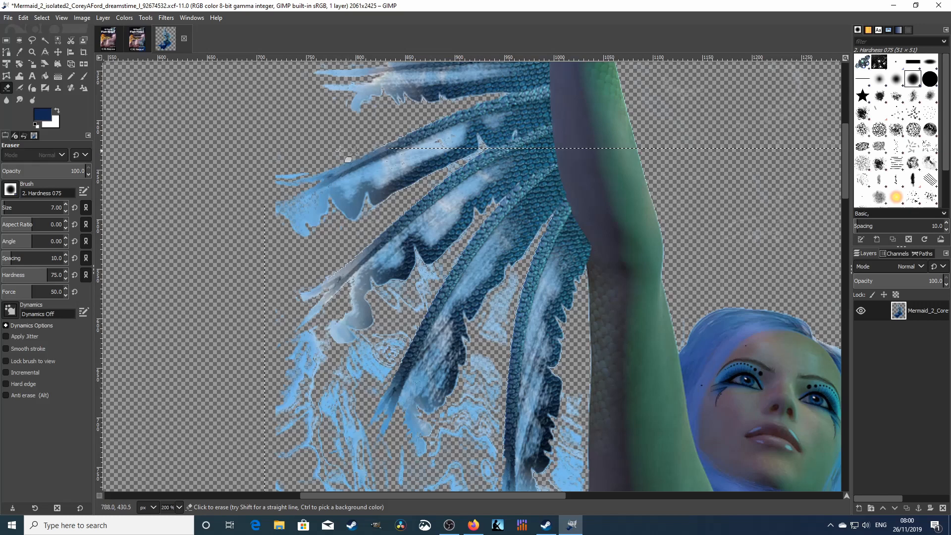
{"action": "mouse_move", "coordinate": [281, 156]}
{"action": "left_mouse_down"}
{"action": "mouse_move", "coordinate": [273, 173]}
{"action": "mouse_move", "coordinate": [314, 174]}
{"action": "mouse_move", "coordinate": [331, 162]}
{"action": "mouse_move", "coordinate": [386, 186]}
{"action": "left_mouse_up"}
Erase the blue streaks between the lower fins, enlarging the eraser to 15 for the remaining patches
{"action": "mouse_move", "coordinate": [394, 299]}
{"action": "left_mouse_down"}
{"action": "mouse_move", "coordinate": [428, 273]}
{"action": "mouse_move", "coordinate": [400, 311]}
{"action": "mouse_move", "coordinate": [436, 265]}
{"action": "mouse_move", "coordinate": [405, 315]}
{"action": "mouse_move", "coordinate": [443, 269]}
{"action": "mouse_move", "coordinate": [408, 320]}
{"action": "mouse_move", "coordinate": [437, 278]}
{"action": "mouse_move", "coordinate": [420, 314]}
{"action": "mouse_move", "coordinate": [408, 310]}
{"action": "mouse_move", "coordinate": [423, 283]}
{"action": "mouse_move", "coordinate": [419, 262]}
{"action": "mouse_move", "coordinate": [424, 274]}
{"action": "mouse_move", "coordinate": [410, 288]}
{"action": "mouse_move", "coordinate": [384, 292]}
{"action": "mouse_move", "coordinate": [418, 288]}
{"action": "mouse_move", "coordinate": [406, 305]}
{"action": "mouse_move", "coordinate": [390, 309]}
{"action": "mouse_move", "coordinate": [383, 297]}
{"action": "mouse_move", "coordinate": [402, 320]}
{"action": "mouse_move", "coordinate": [373, 369]}
{"action": "mouse_move", "coordinate": [393, 361]}
{"action": "mouse_move", "coordinate": [409, 329]}
{"action": "mouse_move", "coordinate": [385, 365]}
{"action": "mouse_move", "coordinate": [420, 323]}
{"action": "mouse_move", "coordinate": [377, 400]}
{"action": "left_mouse_up"}
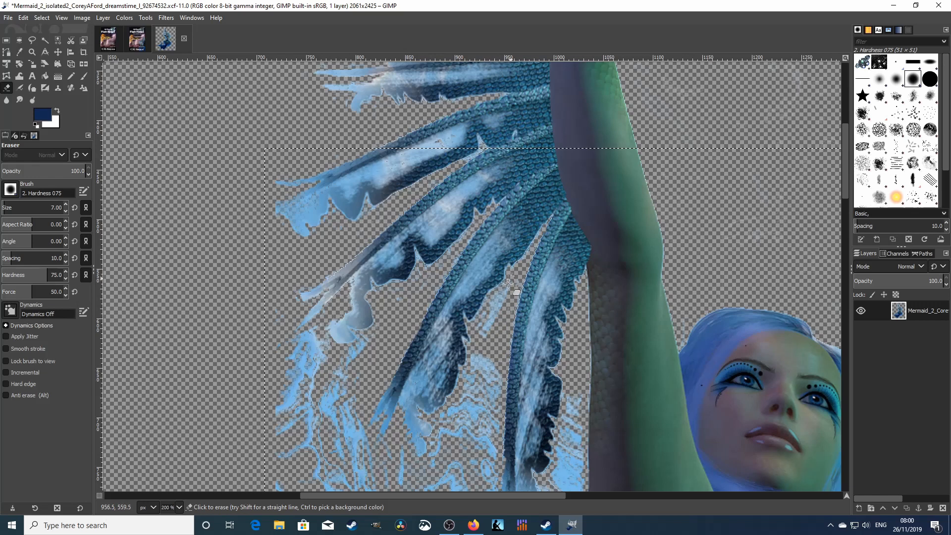
{"action": "left_click_drag", "start_coordinate": [508, 283], "coordinate": [513, 287]}
{"action": "mouse_move", "coordinate": [470, 386]}
{"action": "left_mouse_down"}
{"action": "mouse_move", "coordinate": [474, 356]}
{"action": "mouse_move", "coordinate": [492, 402]}
{"action": "mouse_move", "coordinate": [492, 369]}
{"action": "mouse_move", "coordinate": [502, 364]}
{"action": "left_mouse_up"}
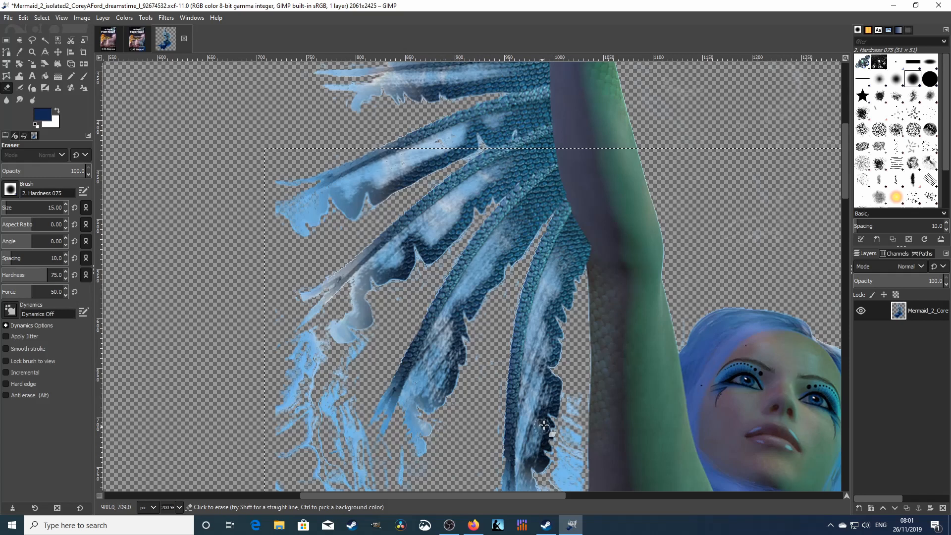
Erase the blue remnants between the lowest fin and the arm and the streaks below the outer fin tips
{"action": "mouse_move", "coordinate": [570, 387]}
{"action": "left_mouse_down"}
{"action": "mouse_move", "coordinate": [569, 439]}
{"action": "mouse_move", "coordinate": [566, 390]}
{"action": "mouse_move", "coordinate": [563, 414]}
{"action": "left_mouse_up"}
{"action": "key", "text": "ctrl+z"}
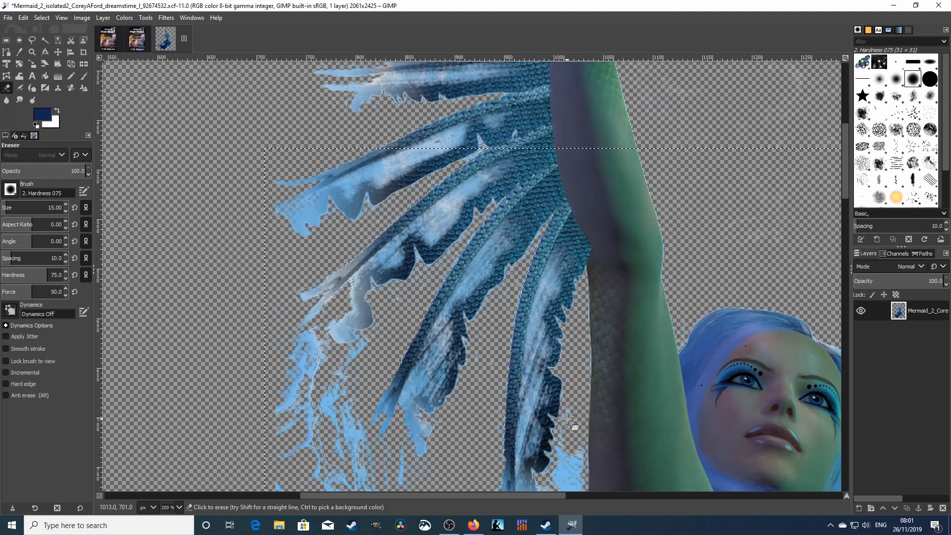
{"action": "mouse_move", "coordinate": [568, 468]}
{"action": "left_mouse_down"}
{"action": "mouse_move", "coordinate": [559, 485]}
{"action": "mouse_move", "coordinate": [569, 460]}
{"action": "mouse_move", "coordinate": [581, 458]}
{"action": "mouse_move", "coordinate": [578, 478]}
{"action": "mouse_move", "coordinate": [577, 432]}
{"action": "mouse_move", "coordinate": [576, 491]}
{"action": "mouse_move", "coordinate": [576, 478]}
{"action": "mouse_move", "coordinate": [545, 485]}
{"action": "left_mouse_up"}
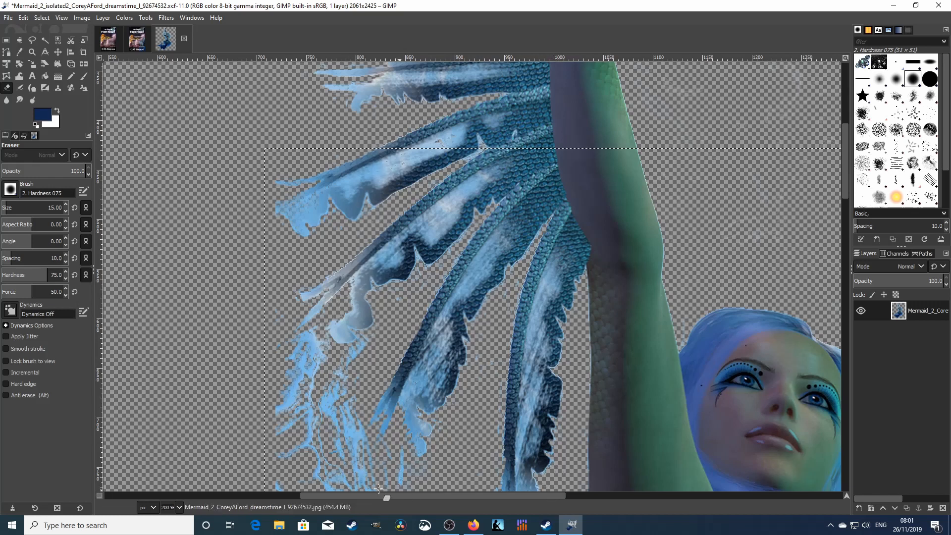
{"action": "mouse_move", "coordinate": [398, 457]}
{"action": "left_mouse_down"}
{"action": "mouse_move", "coordinate": [397, 492]}
{"action": "mouse_move", "coordinate": [395, 449]}
{"action": "mouse_move", "coordinate": [426, 466]}
{"action": "mouse_move", "coordinate": [388, 484]}
{"action": "mouse_move", "coordinate": [401, 485]}
{"action": "mouse_move", "coordinate": [374, 474]}
{"action": "mouse_move", "coordinate": [335, 489]}
{"action": "mouse_move", "coordinate": [276, 490]}
{"action": "mouse_move", "coordinate": [410, 477]}
{"action": "mouse_move", "coordinate": [317, 466]}
{"action": "mouse_move", "coordinate": [353, 465]}
{"action": "mouse_move", "coordinate": [347, 471]}
{"action": "mouse_move", "coordinate": [344, 408]}
{"action": "mouse_move", "coordinate": [376, 458]}
{"action": "mouse_move", "coordinate": [352, 418]}
{"action": "mouse_move", "coordinate": [376, 455]}
{"action": "mouse_move", "coordinate": [382, 408]}
{"action": "mouse_move", "coordinate": [374, 346]}
{"action": "mouse_move", "coordinate": [357, 361]}
{"action": "mouse_move", "coordinate": [359, 348]}
{"action": "mouse_move", "coordinate": [326, 358]}
{"action": "mouse_move", "coordinate": [341, 358]}
{"action": "mouse_move", "coordinate": [321, 351]}
{"action": "mouse_move", "coordinate": [313, 328]}
{"action": "mouse_move", "coordinate": [328, 347]}
{"action": "mouse_move", "coordinate": [323, 336]}
{"action": "mouse_move", "coordinate": [301, 346]}
{"action": "mouse_move", "coordinate": [308, 335]}
{"action": "mouse_move", "coordinate": [275, 348]}
{"action": "mouse_move", "coordinate": [327, 360]}
{"action": "mouse_move", "coordinate": [300, 356]}
{"action": "mouse_move", "coordinate": [311, 353]}
{"action": "mouse_move", "coordinate": [315, 386]}
{"action": "mouse_move", "coordinate": [295, 415]}
{"action": "mouse_move", "coordinate": [297, 365]}
{"action": "mouse_move", "coordinate": [290, 409]}
{"action": "mouse_move", "coordinate": [281, 409]}
{"action": "mouse_move", "coordinate": [296, 375]}
{"action": "mouse_move", "coordinate": [270, 403]}
{"action": "mouse_move", "coordinate": [287, 474]}
{"action": "mouse_move", "coordinate": [292, 419]}
{"action": "mouse_move", "coordinate": [305, 403]}
{"action": "mouse_move", "coordinate": [310, 464]}
{"action": "mouse_move", "coordinate": [336, 378]}
{"action": "mouse_move", "coordinate": [315, 390]}
{"action": "mouse_move", "coordinate": [354, 360]}
{"action": "mouse_move", "coordinate": [327, 414]}
{"action": "mouse_move", "coordinate": [364, 380]}
{"action": "mouse_move", "coordinate": [320, 467]}
{"action": "left_mouse_up"}
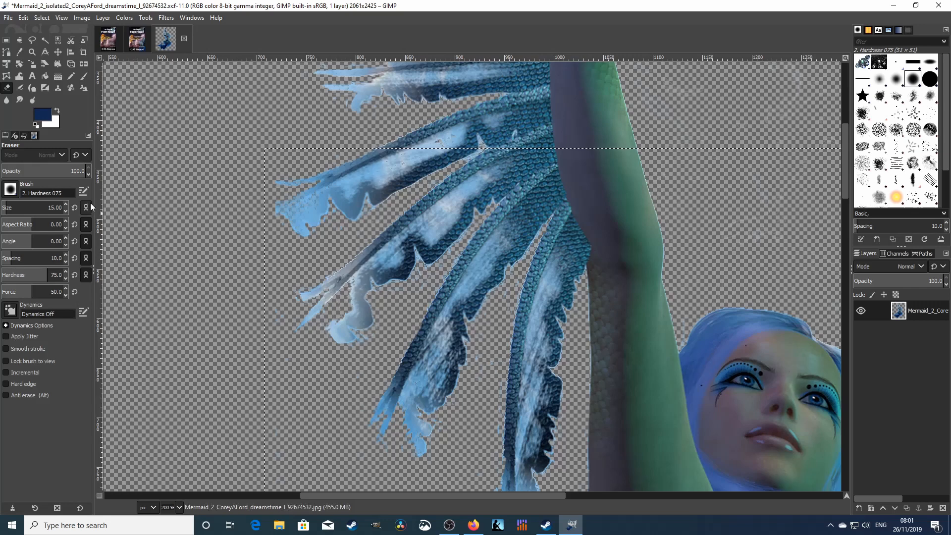
Reduce the eraser size to 3 and check the edges of the lower fins down to the waist fin
{"action": "scroll", "coordinate": [317, 257], "scroll_direction": "down", "scroll_amount": 10}
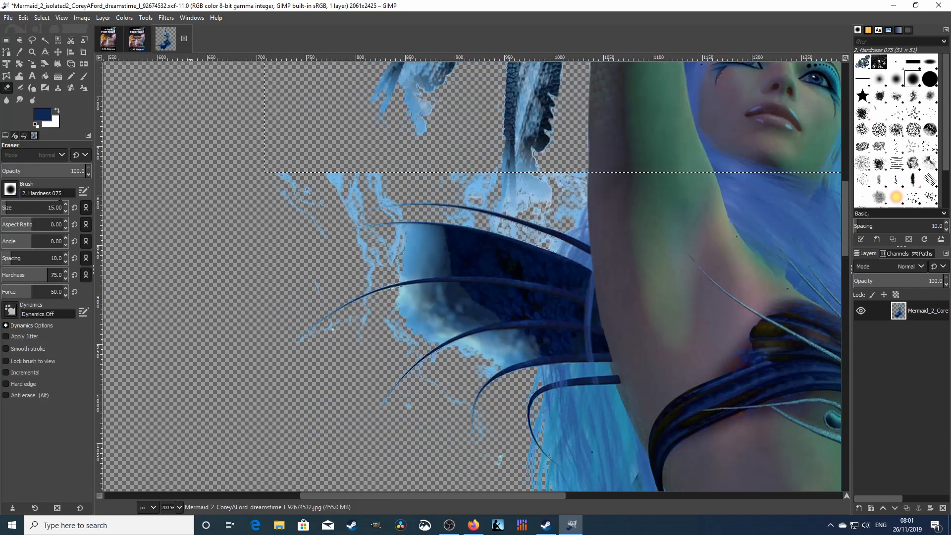
{"action": "left_click", "coordinate": [5, 208]}
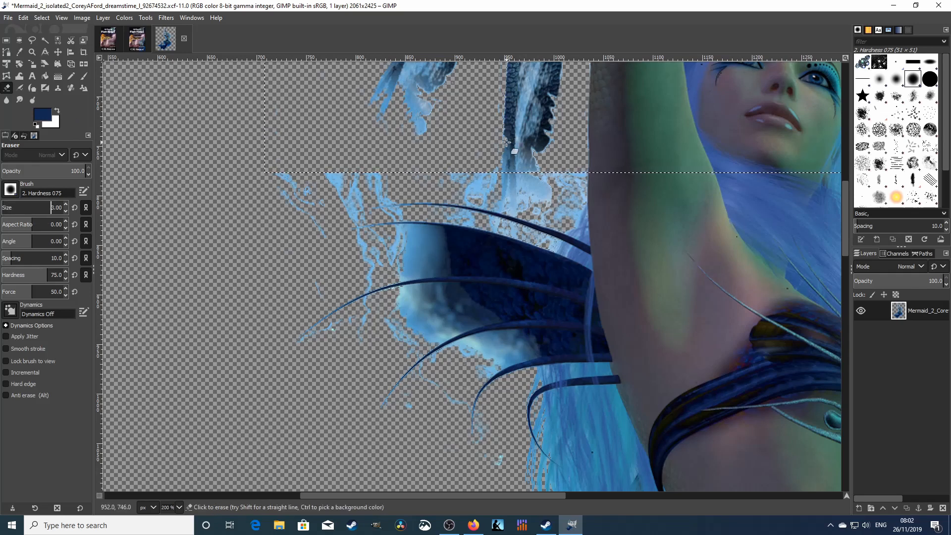
{"action": "scroll", "coordinate": [506, 143], "scroll_direction": "up", "scroll_amount": 6}
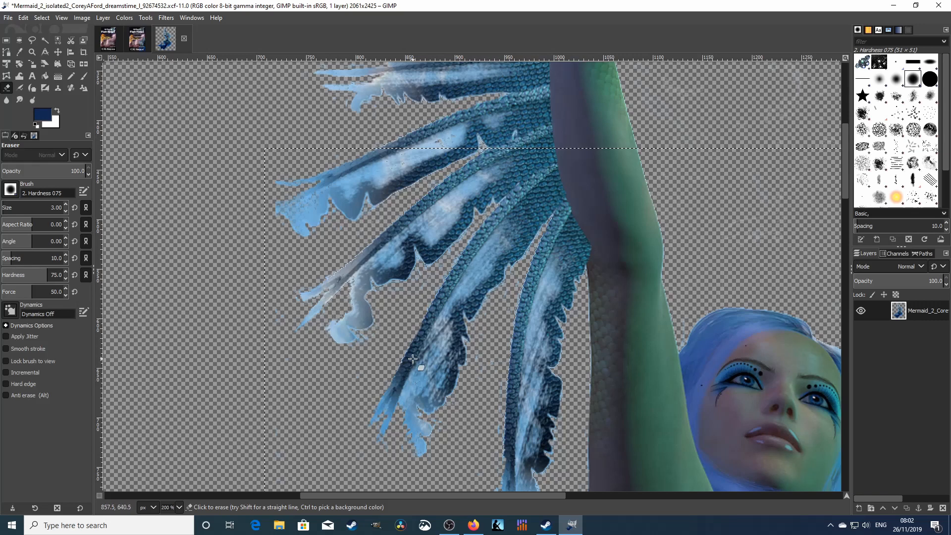
{"action": "scroll", "coordinate": [413, 358], "scroll_direction": "down", "scroll_amount": 8}
{"action": "scroll", "coordinate": [412, 354], "scroll_direction": "up", "scroll_amount": 4}
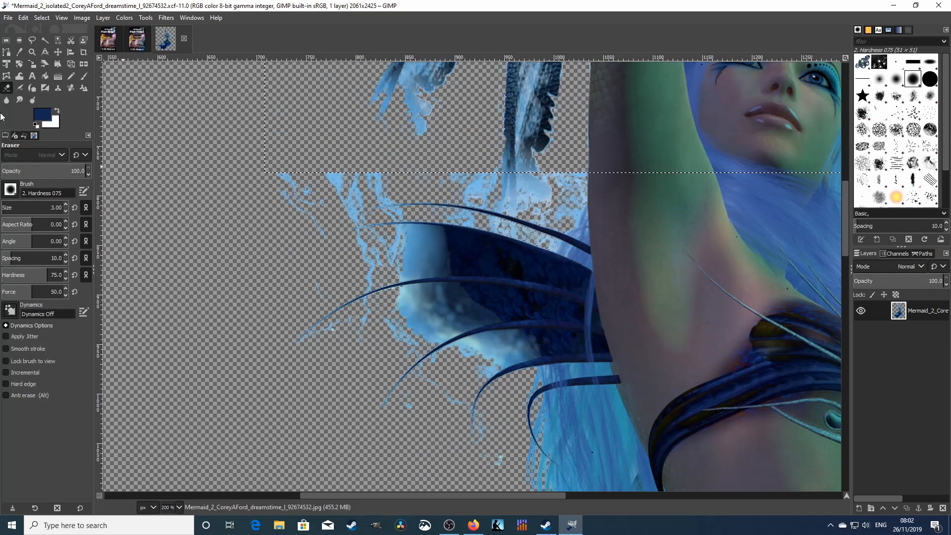
Make a rectangular selection of about 338 × 307 px around the dark blue fin and its curved spines beside the arm
{"action": "left_click", "coordinate": [6, 40]}
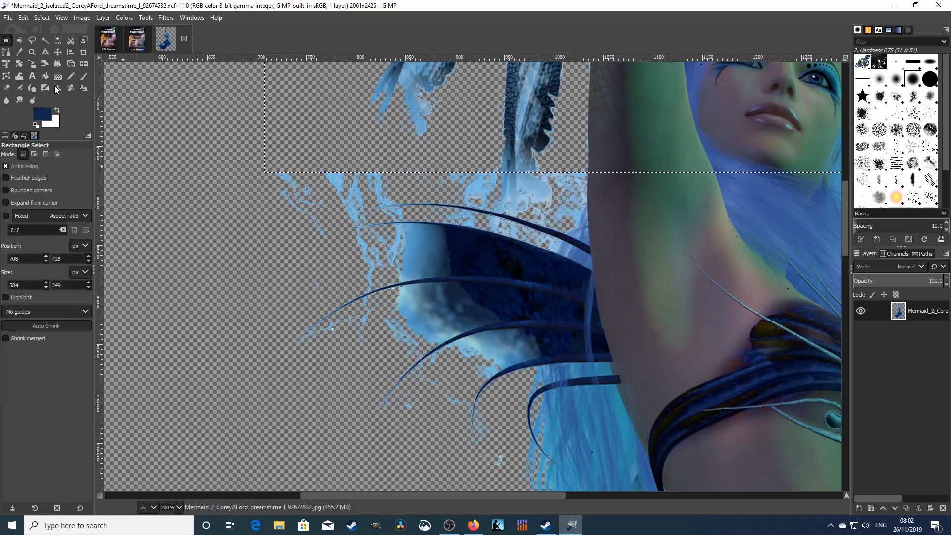
{"action": "left_click_drag", "start_coordinate": [265, 174], "coordinate": [844, 492]}
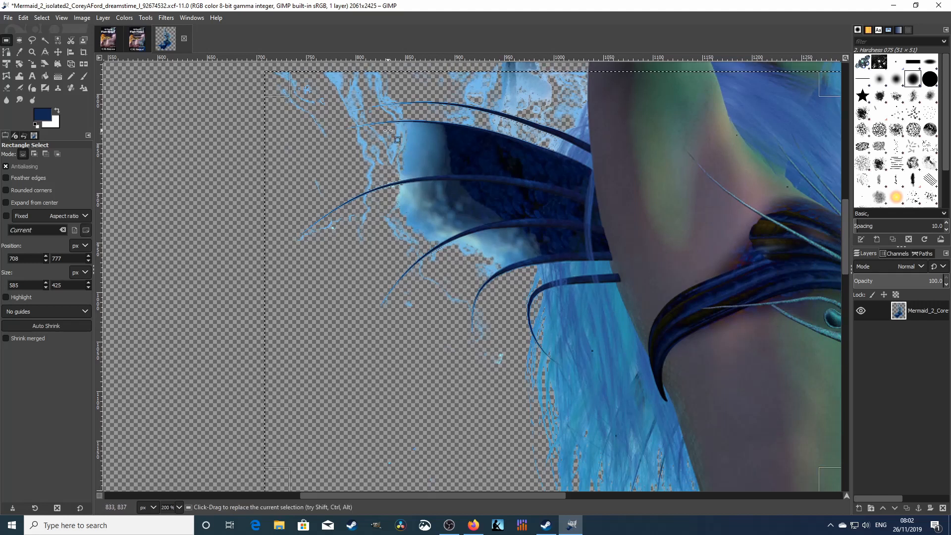
{"action": "left_click_drag", "start_coordinate": [409, 108], "coordinate": [393, 112]}
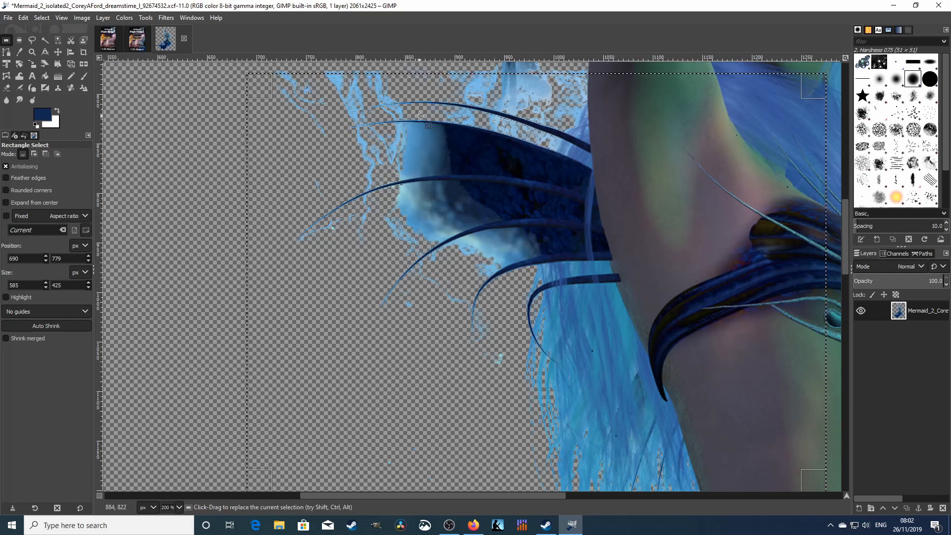
{"action": "left_click_drag", "start_coordinate": [280, 73], "coordinate": [280, 69]}
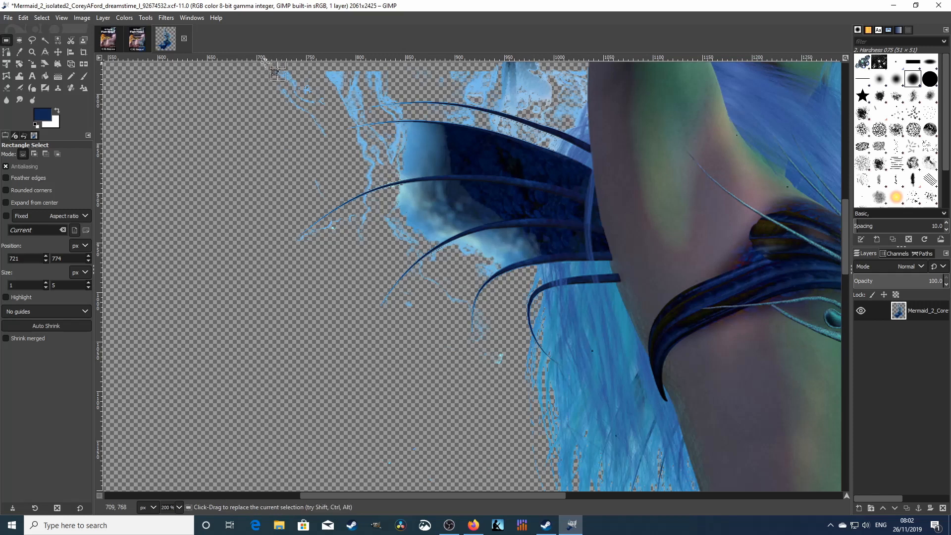
{"action": "left_click_drag", "start_coordinate": [265, 63], "coordinate": [601, 366]}
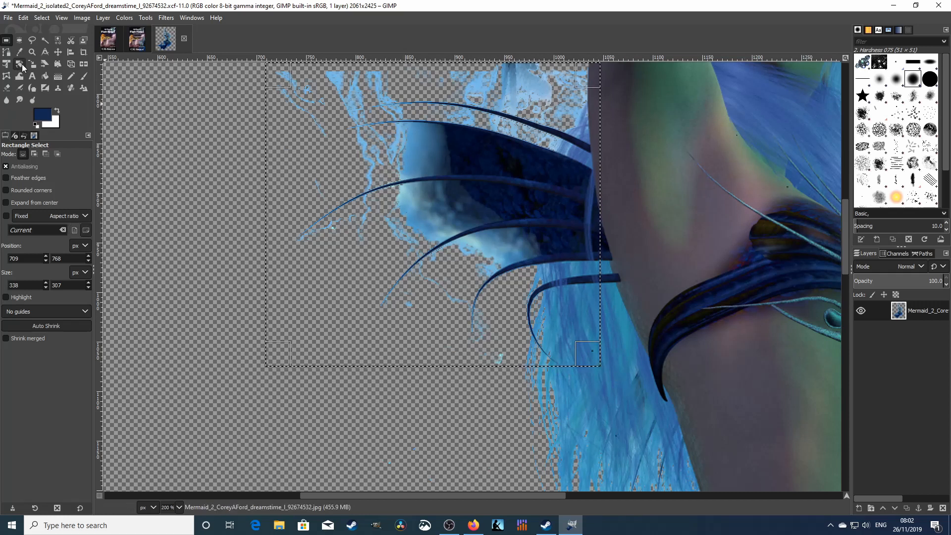
Erase the blue remnants along the dark fin's upper edge and top spine with the 2. Hardness 050 brush at size 5
{"action": "left_click", "coordinate": [6, 88]}
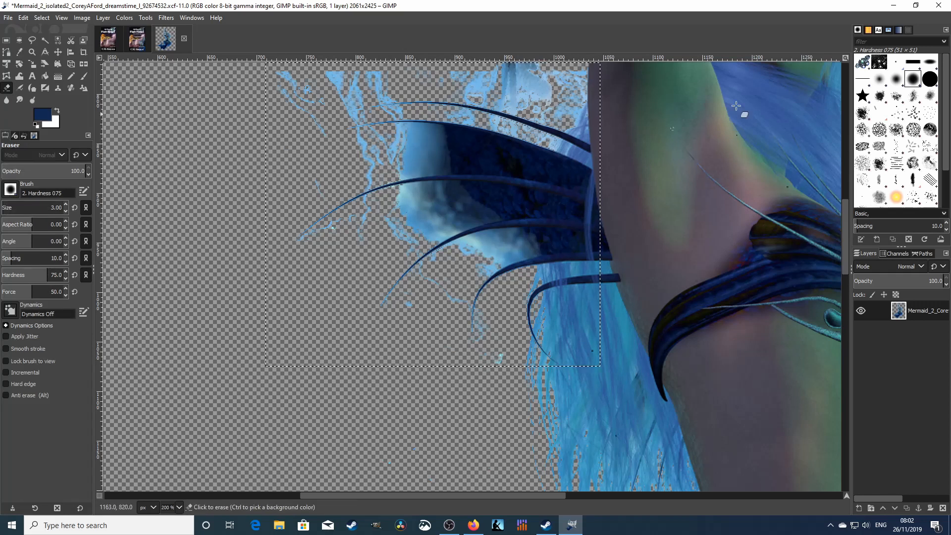
{"action": "left_click", "coordinate": [899, 81]}
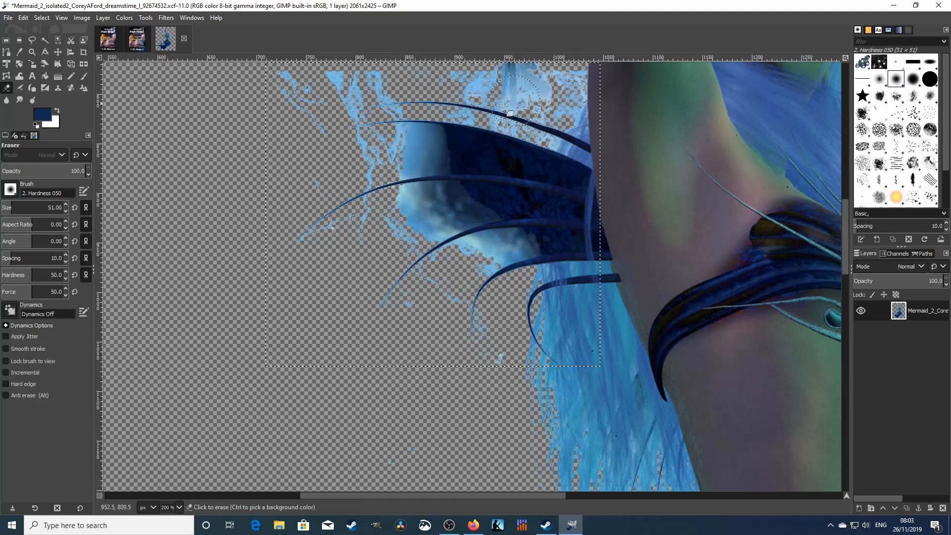
{"action": "left_click", "coordinate": [11, 207]}
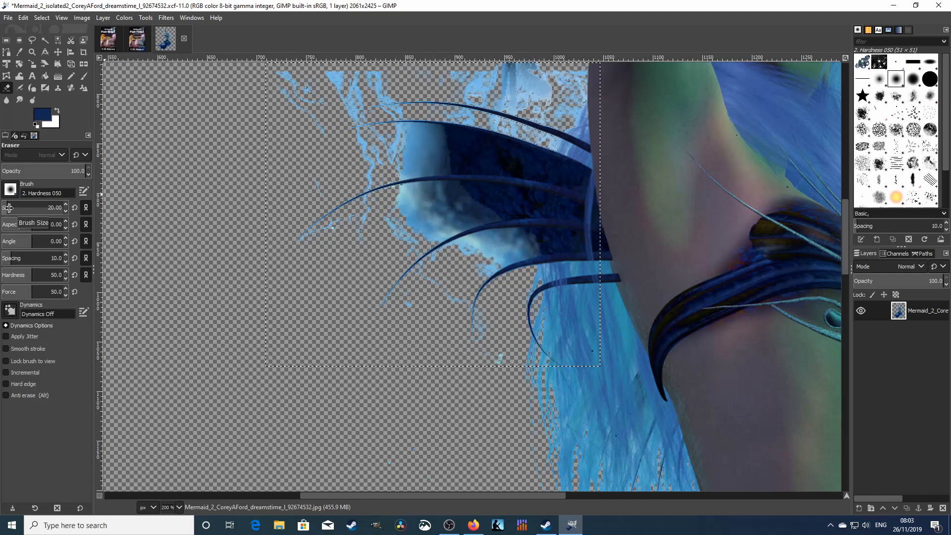
{"action": "left_click", "coordinate": [9, 207]}
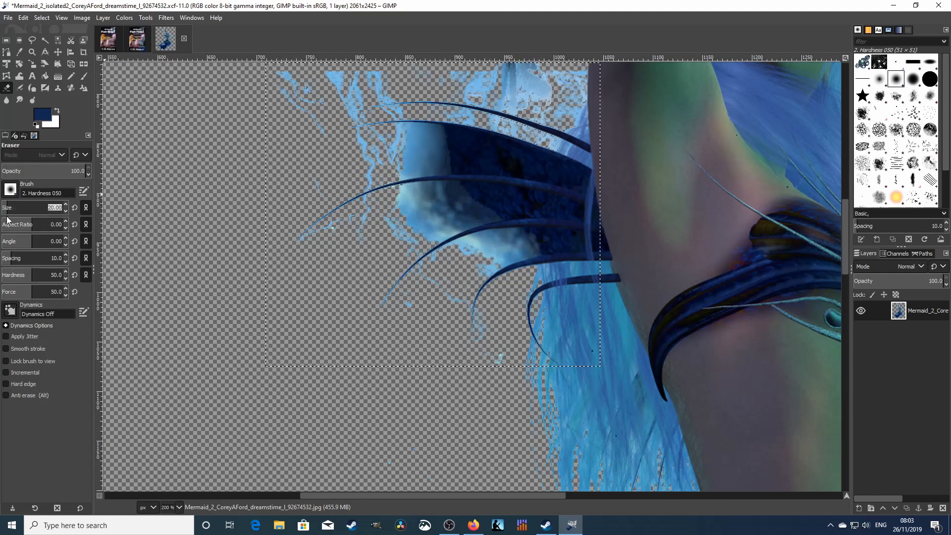
{"action": "scroll", "coordinate": [7, 206], "scroll_direction": "down", "scroll_amount": 3}
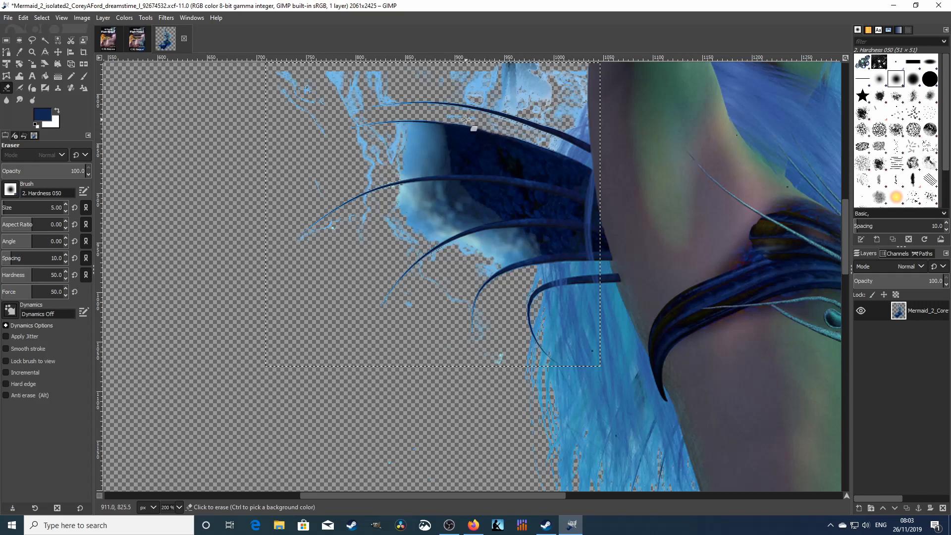
{"action": "left_click", "coordinate": [517, 134]}
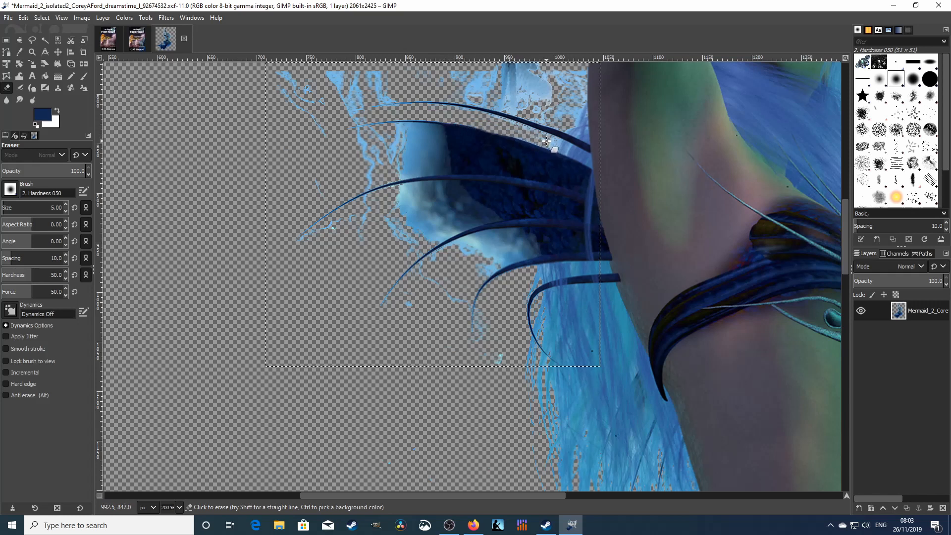
{"action": "key", "text": "ctrl"}
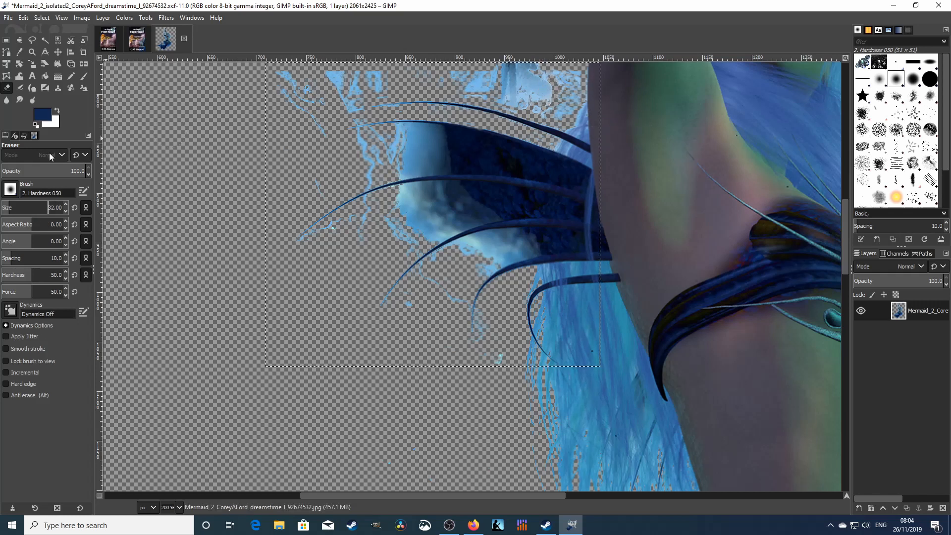
Adjust the eraser to size 10 and erase the blue background between the lowest arm fin's tip and the arm
{"action": "left_click_drag", "start_coordinate": [9, 208], "coordinate": [4, 209]}
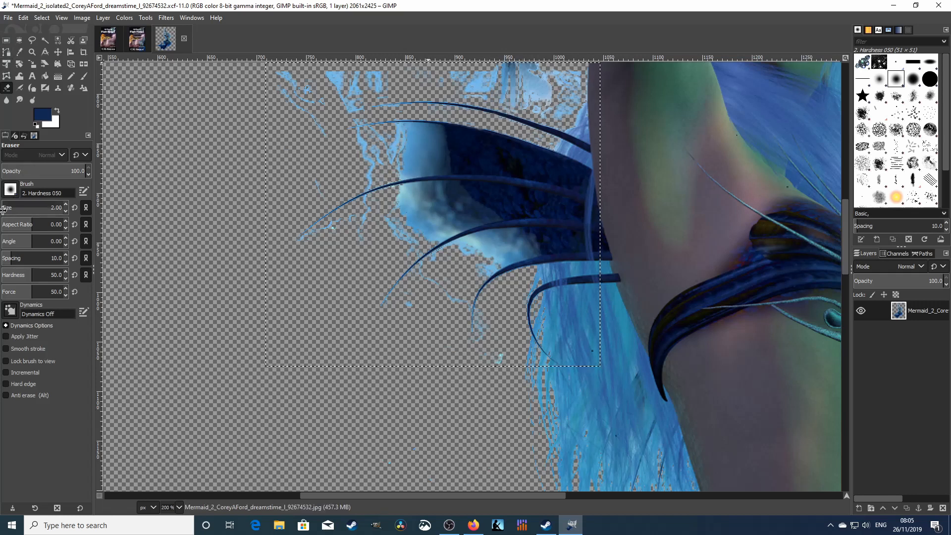
{"action": "scroll", "coordinate": [5, 207], "scroll_direction": "up", "scroll_amount": 11}
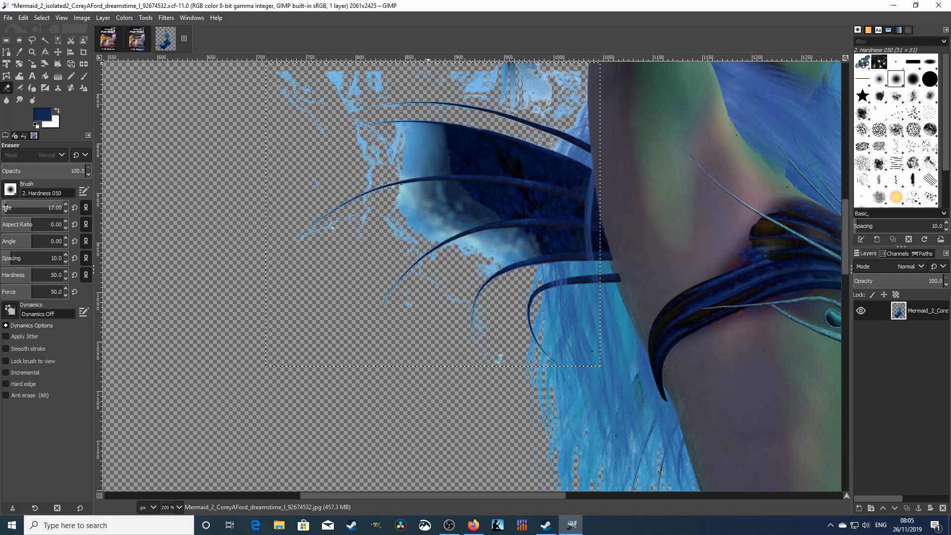
{"action": "scroll", "coordinate": [5, 207], "scroll_direction": "down", "scroll_amount": 12}
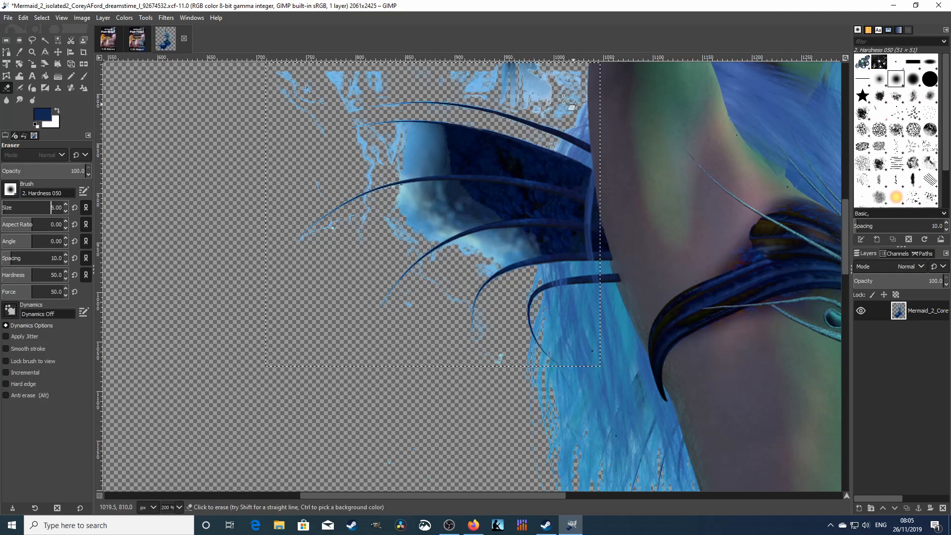
{"action": "scroll", "coordinate": [4, 208], "scroll_direction": "down", "scroll_amount": 1}
{"action": "scroll", "coordinate": [579, 107], "scroll_direction": "up", "scroll_amount": 5}
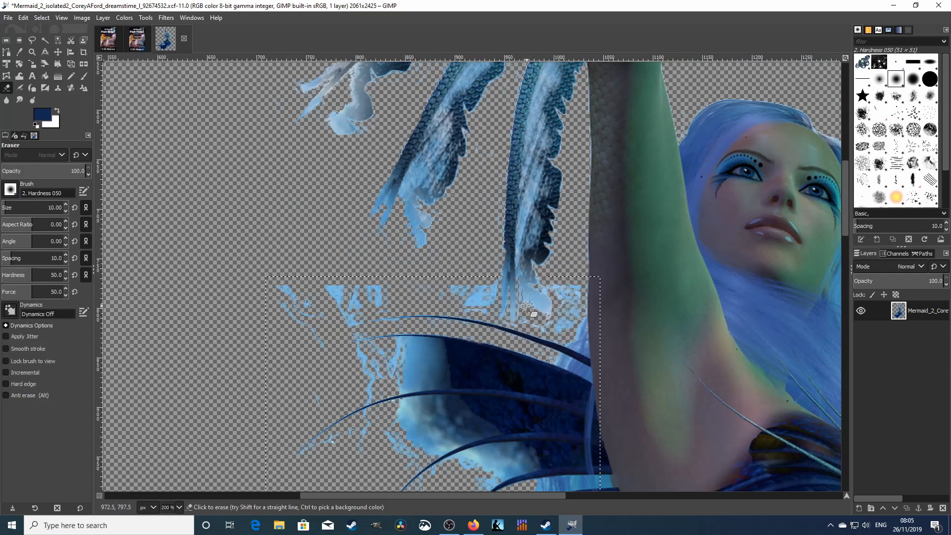
{"action": "mouse_move", "coordinate": [544, 283]}
{"action": "left_mouse_down"}
{"action": "mouse_move", "coordinate": [563, 287]}
{"action": "mouse_move", "coordinate": [579, 312]}
{"action": "mouse_move", "coordinate": [573, 303]}
{"action": "mouse_move", "coordinate": [568, 312]}
{"action": "left_mouse_up"}
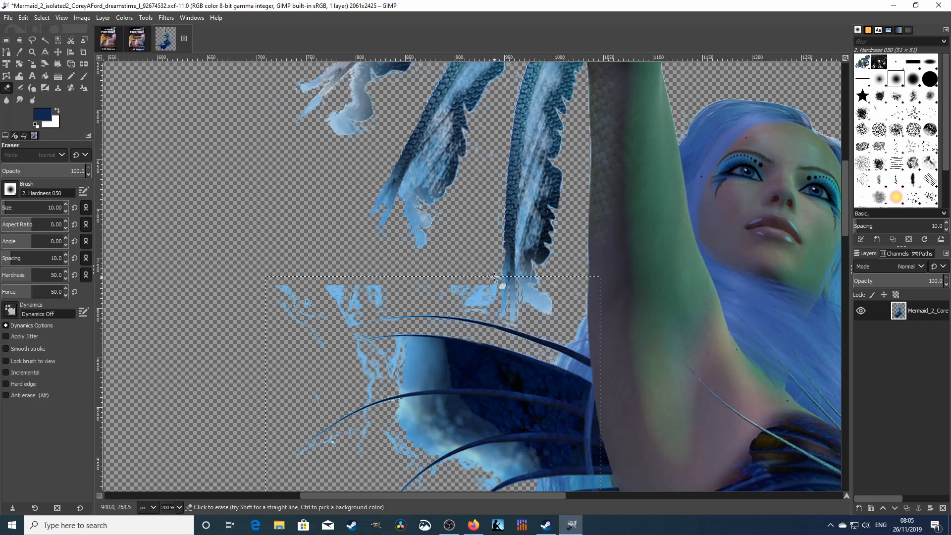
Erase the blue patches along the upper part of the selection beside the lowest arm fin's tip, undoing a stray stroke
{"action": "mouse_move", "coordinate": [494, 276]}
{"action": "left_mouse_down"}
{"action": "mouse_move", "coordinate": [485, 307]}
{"action": "mouse_move", "coordinate": [495, 283]}
{"action": "mouse_move", "coordinate": [489, 311]}
{"action": "mouse_move", "coordinate": [443, 308]}
{"action": "mouse_move", "coordinate": [469, 324]}
{"action": "left_mouse_up"}
{"action": "key", "text": "ctrl+z"}
{"action": "mouse_move", "coordinate": [484, 309]}
{"action": "left_mouse_down"}
{"action": "mouse_move", "coordinate": [488, 281]}
{"action": "mouse_move", "coordinate": [506, 284]}
{"action": "mouse_move", "coordinate": [486, 291]}
{"action": "mouse_move", "coordinate": [478, 272]}
{"action": "mouse_move", "coordinate": [478, 297]}
{"action": "mouse_move", "coordinate": [465, 308]}
{"action": "mouse_move", "coordinate": [476, 309]}
{"action": "mouse_move", "coordinate": [473, 291]}
{"action": "mouse_move", "coordinate": [436, 288]}
{"action": "mouse_move", "coordinate": [478, 306]}
{"action": "mouse_move", "coordinate": [487, 297]}
{"action": "left_mouse_up"}
{"action": "mouse_move", "coordinate": [392, 309]}
{"action": "left_mouse_down"}
{"action": "mouse_move", "coordinate": [319, 295]}
{"action": "mouse_move", "coordinate": [408, 289]}
{"action": "mouse_move", "coordinate": [281, 289]}
{"action": "mouse_move", "coordinate": [319, 290]}
{"action": "left_mouse_up"}
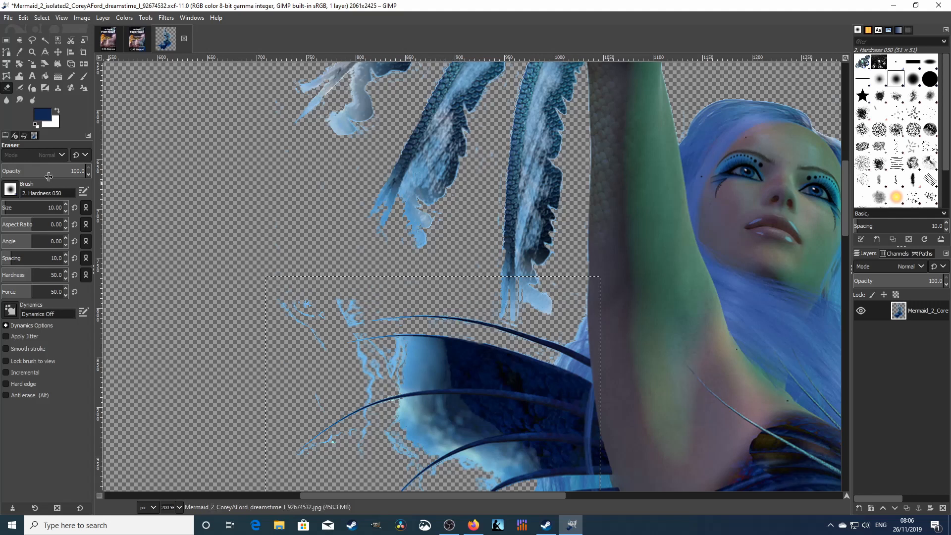
Enlarge the eraser to 46 and erase the loose blue streaks beyond the dark fin's spines, redoing the first stroke
{"action": "left_click_drag", "start_coordinate": [4, 208], "coordinate": [48, 208]}
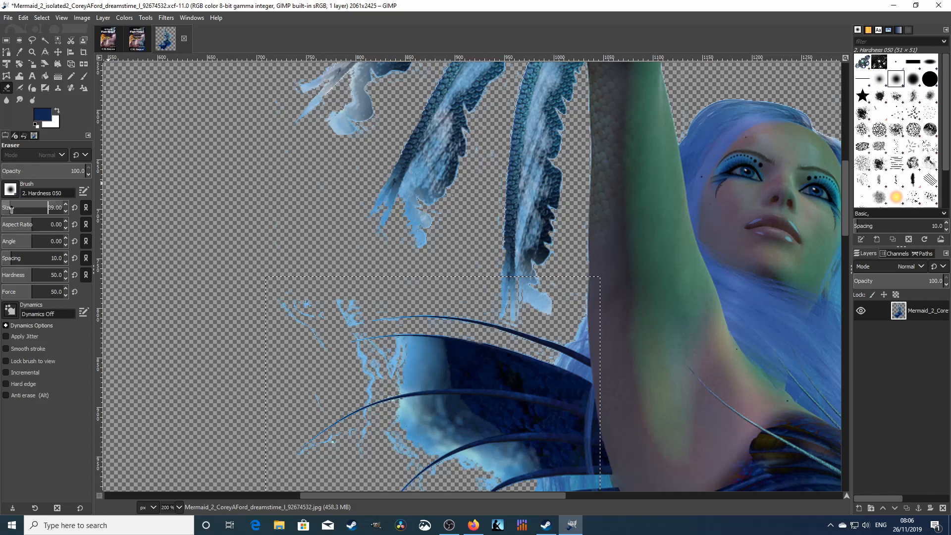
{"action": "mouse_move", "coordinate": [288, 286]}
{"action": "left_mouse_down"}
{"action": "mouse_move", "coordinate": [283, 318]}
{"action": "mouse_move", "coordinate": [356, 299]}
{"action": "left_mouse_up"}
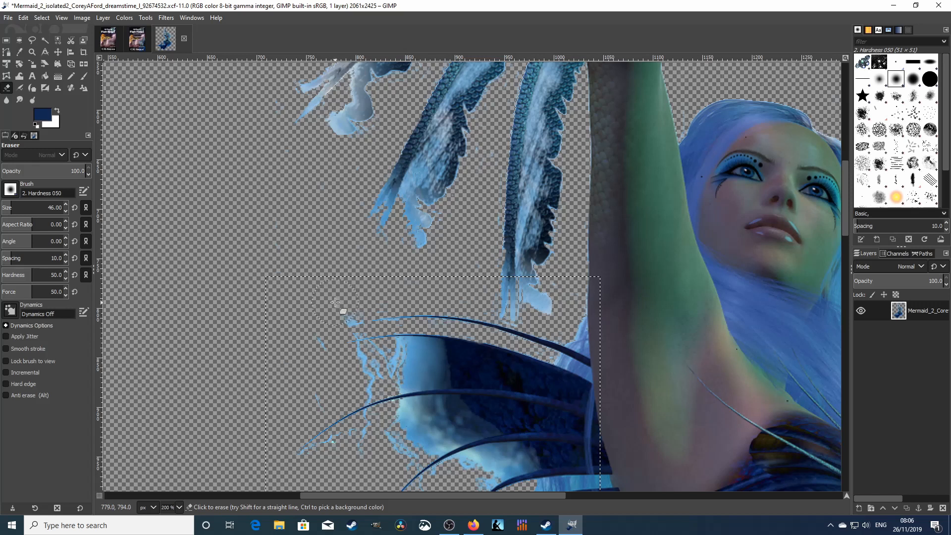
{"action": "key", "text": "ctrl+z"}
{"action": "mouse_move", "coordinate": [282, 304]}
{"action": "left_mouse_down"}
{"action": "mouse_move", "coordinate": [282, 334]}
{"action": "mouse_move", "coordinate": [309, 296]}
{"action": "mouse_move", "coordinate": [309, 350]}
{"action": "mouse_move", "coordinate": [327, 305]}
{"action": "left_mouse_up"}
Set the eraser size to 10 and erase the blue remnants around the tips of the dark fin's upper spines
{"action": "left_click", "coordinate": [5, 208]}
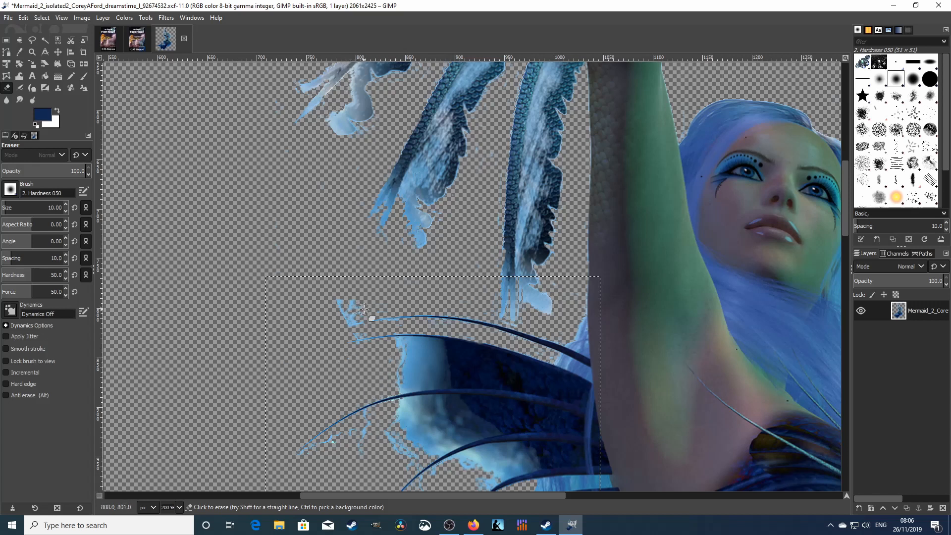
{"action": "left_click_drag", "start_coordinate": [359, 315], "coordinate": [334, 314]}
{"action": "mouse_move", "coordinate": [360, 442]}
{"action": "left_mouse_down"}
{"action": "mouse_move", "coordinate": [335, 438]}
{"action": "mouse_move", "coordinate": [306, 456]}
{"action": "left_mouse_up"}
{"action": "scroll", "coordinate": [484, 389], "scroll_direction": "down", "scroll_amount": 5}
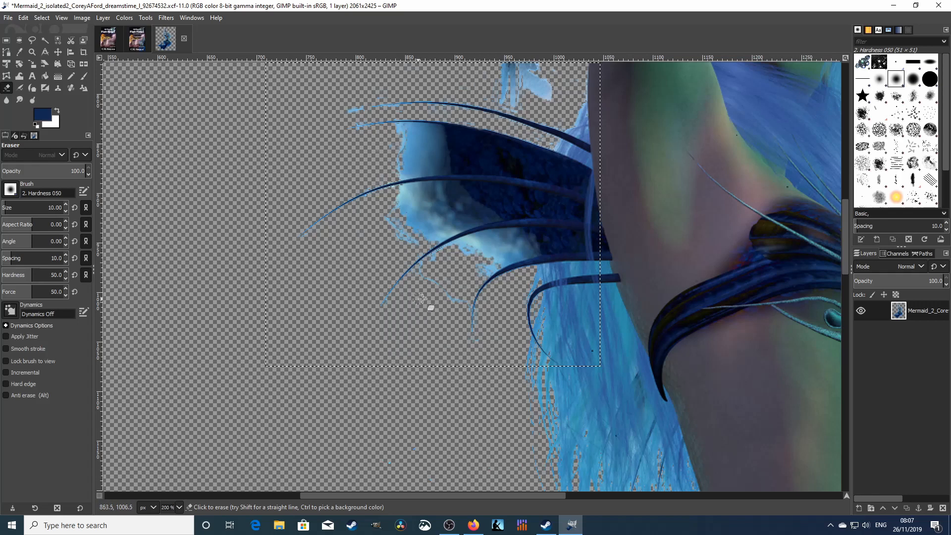
Zoom out to examine the whole mermaid cutout on its transparent background
{"action": "scroll", "coordinate": [446, 307], "scroll_direction": "down", "scroll_amount": 5}
{"action": "scroll", "coordinate": [463, 299], "scroll_direction": "down", "scroll_amount": 5}
{"action": "scroll", "coordinate": [464, 298], "scroll_direction": "down", "scroll_amount": 12}
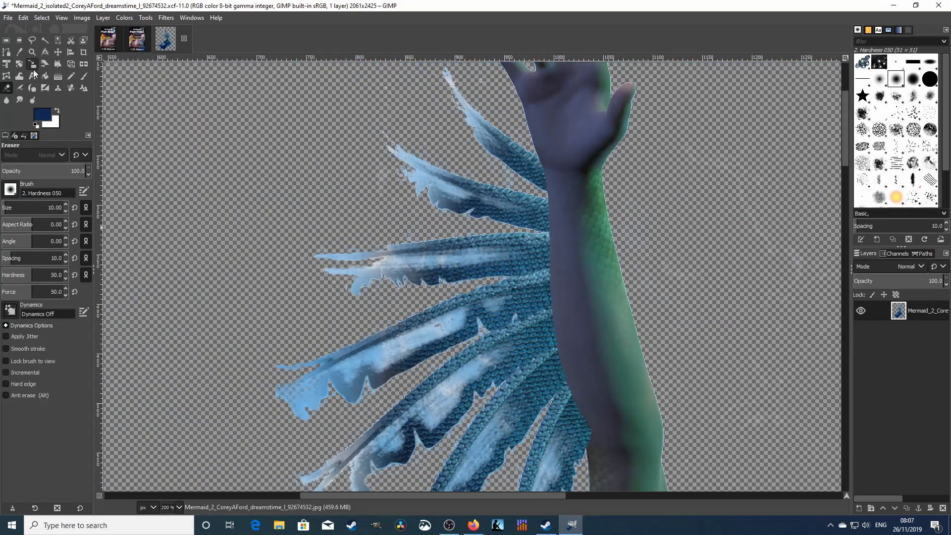
{"action": "left_click", "coordinate": [34, 50]}
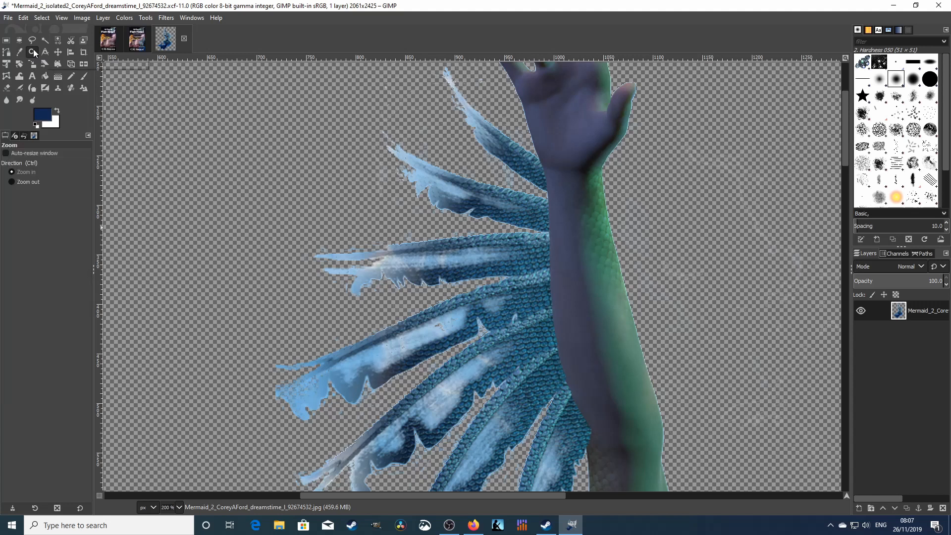
{"action": "left_click", "coordinate": [11, 183]}
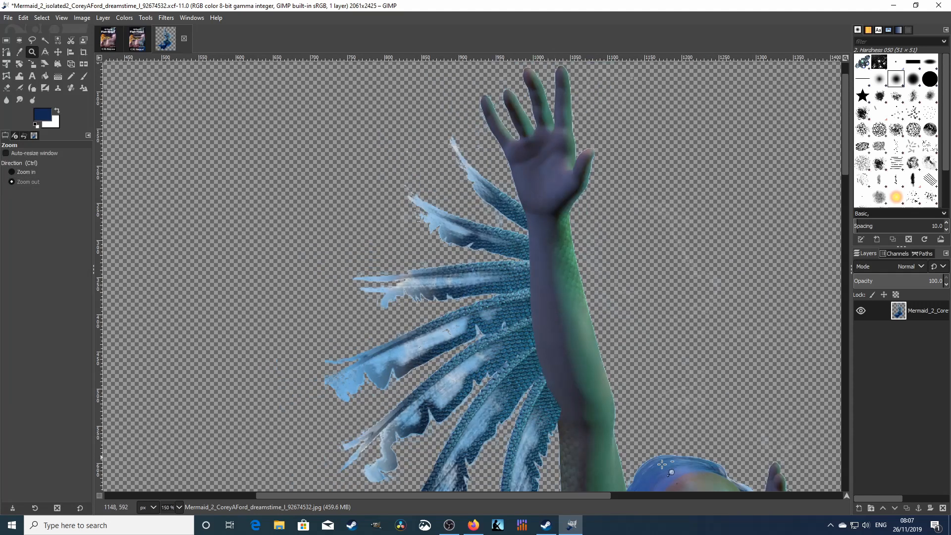
{"action": "left_click", "coordinate": [724, 468]}
{"action": "left_click", "coordinate": [423, 473]}
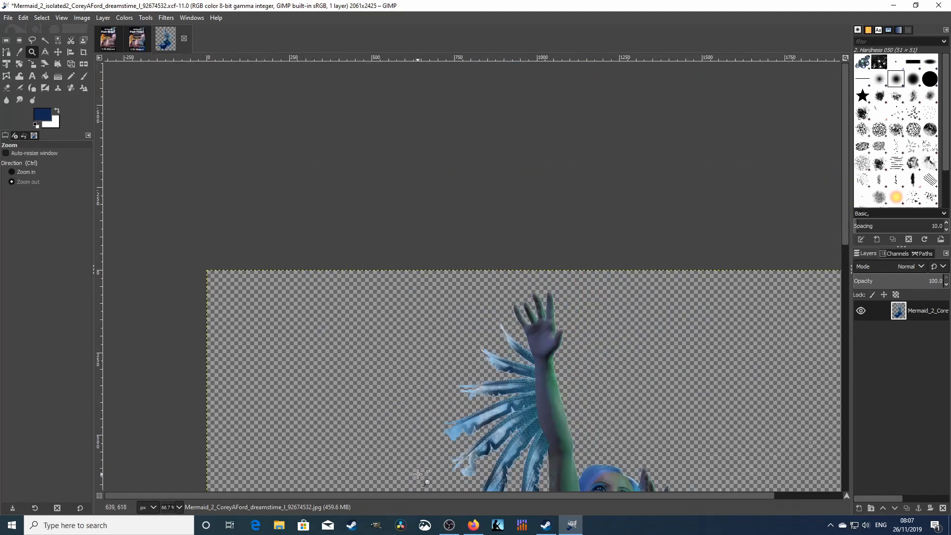
{"action": "scroll", "coordinate": [702, 458], "scroll_direction": "down", "scroll_amount": 5}
{"action": "left_click", "coordinate": [718, 412]}
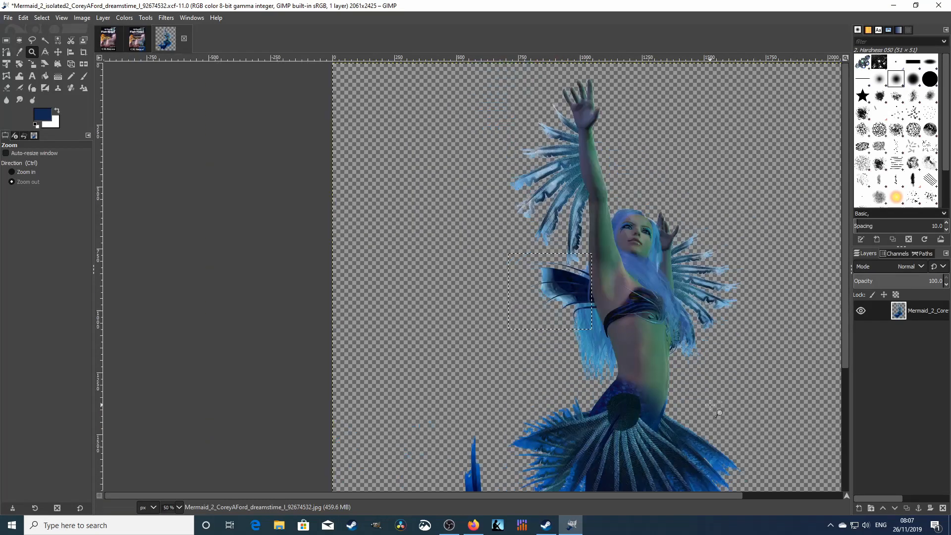
{"action": "left_click", "coordinate": [503, 398]}
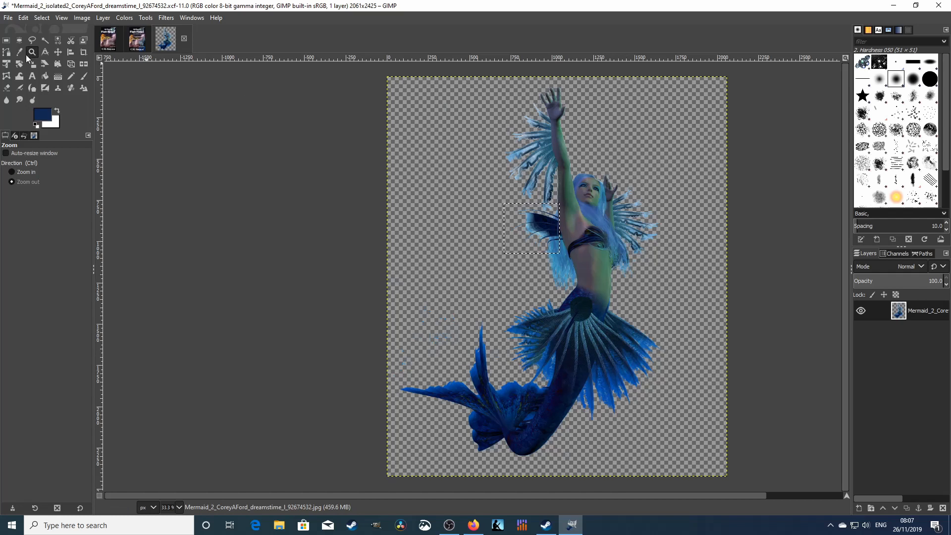
Save the mermaid image and close it
{"action": "left_click", "coordinate": [9, 19]}
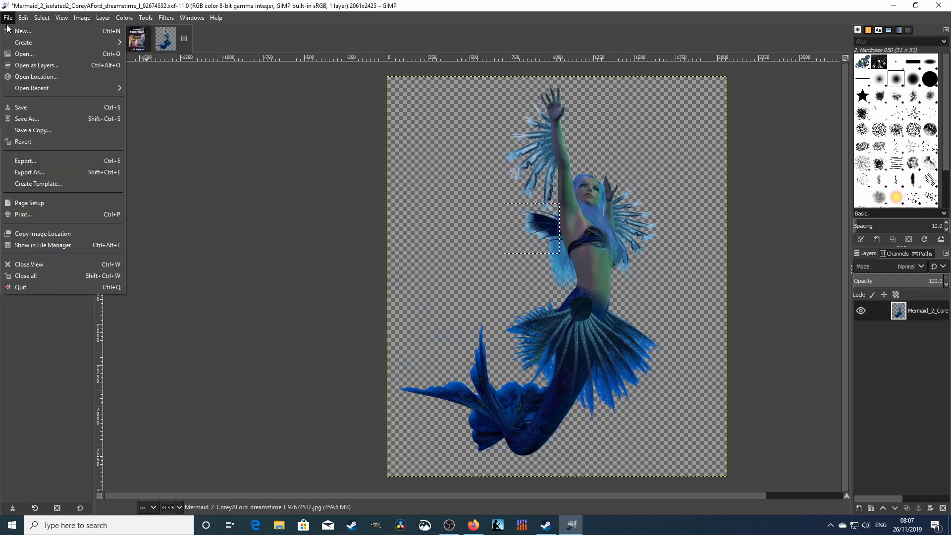
{"action": "left_click", "coordinate": [18, 107]}
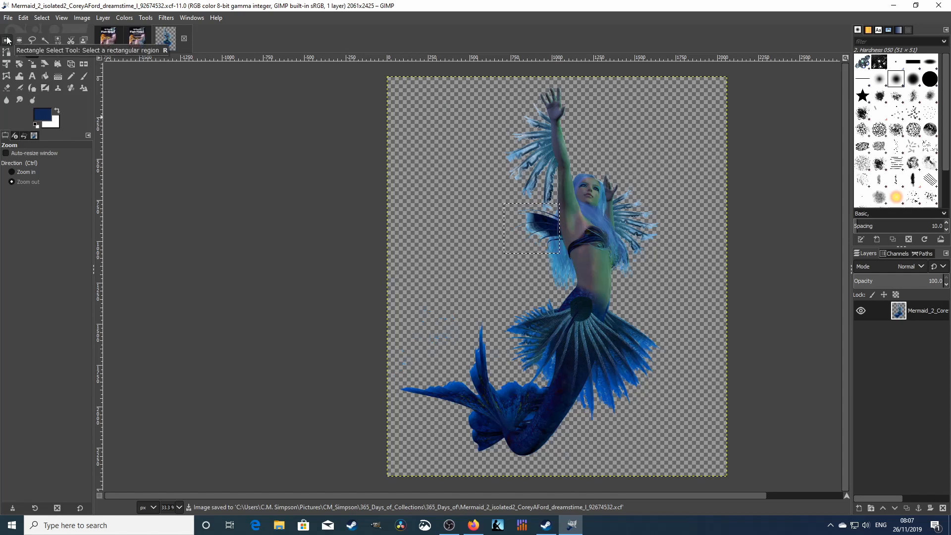
{"action": "left_click", "coordinate": [183, 39]}
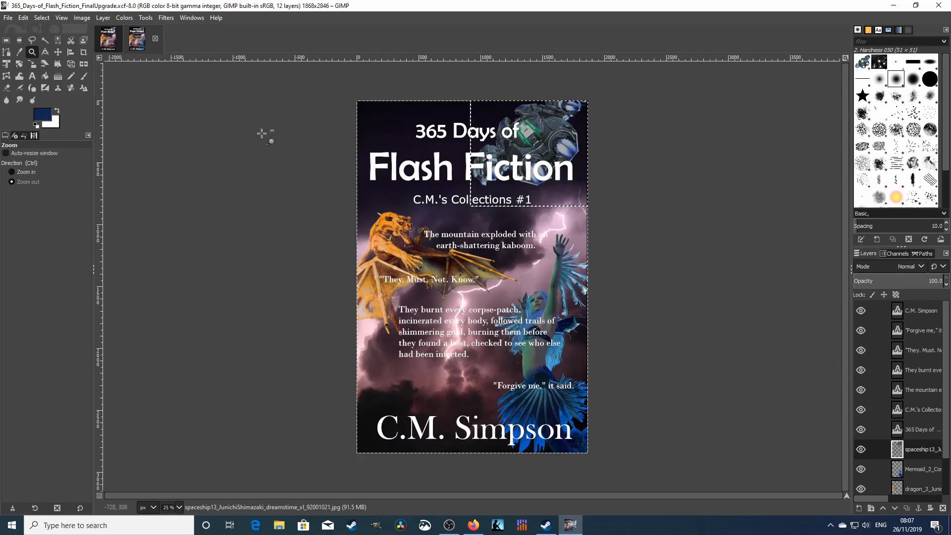
Switch to the 365_Days-of_Flash_Fiction_Upgrade01 cover and open the isolated mermaid XCF file in it as a new layer
{"action": "left_click", "coordinate": [116, 40]}
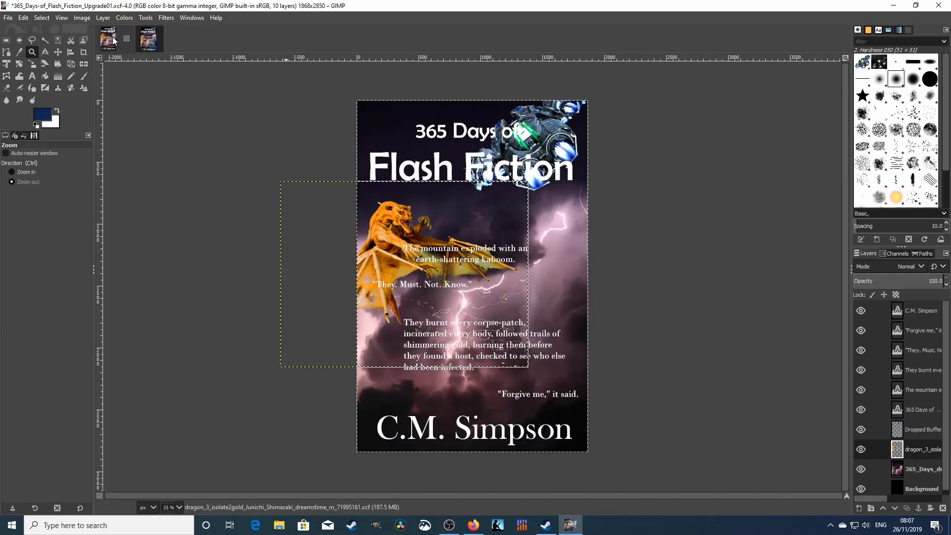
{"action": "left_click", "coordinate": [11, 18]}
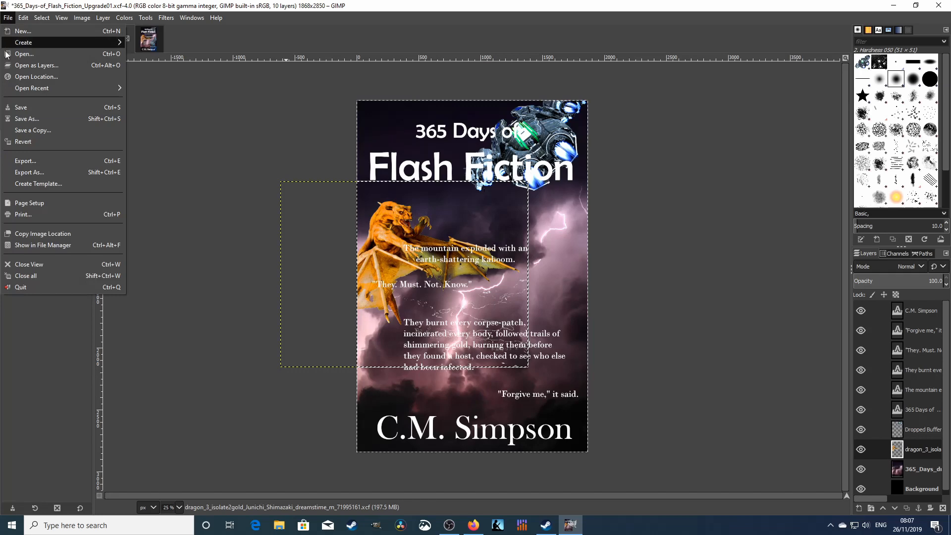
{"action": "left_click", "coordinate": [27, 66]}
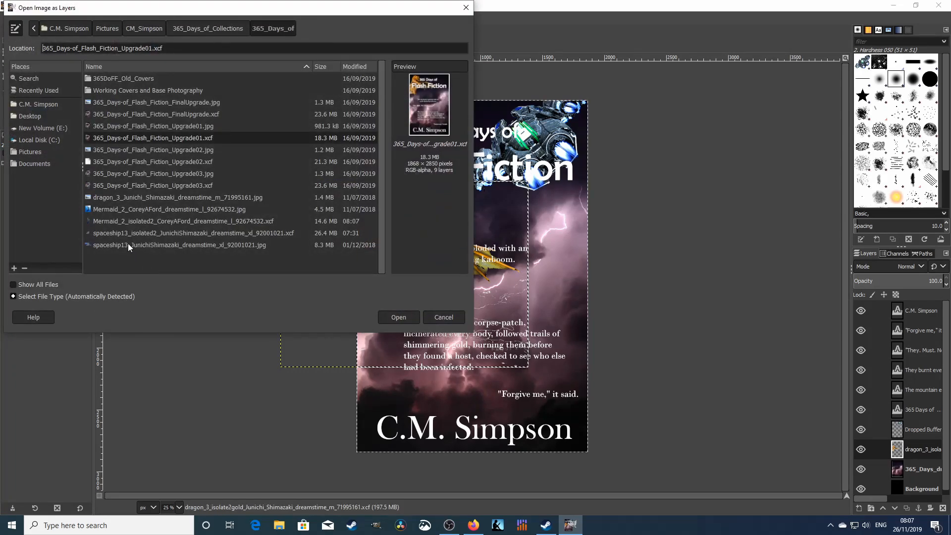
{"action": "double_click", "coordinate": [139, 219]}
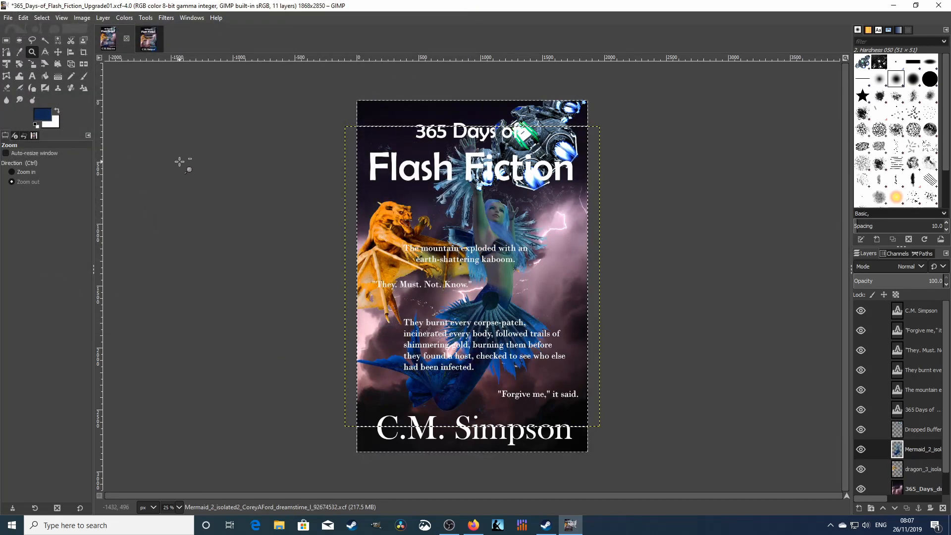
Try to flip the mermaid layer with the Flip tool
{"action": "left_click", "coordinate": [919, 450]}
{"action": "left_click", "coordinate": [84, 65]}
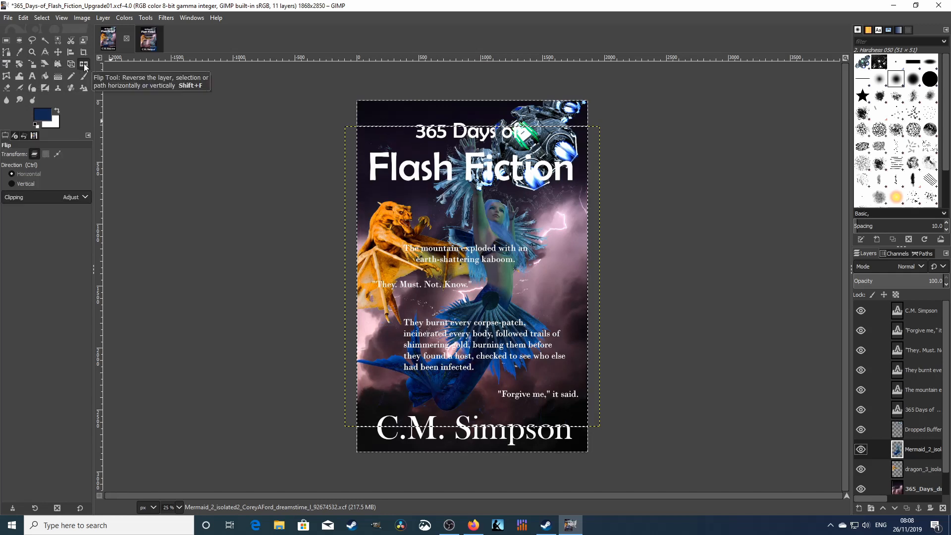
{"action": "left_click", "coordinate": [507, 290]}
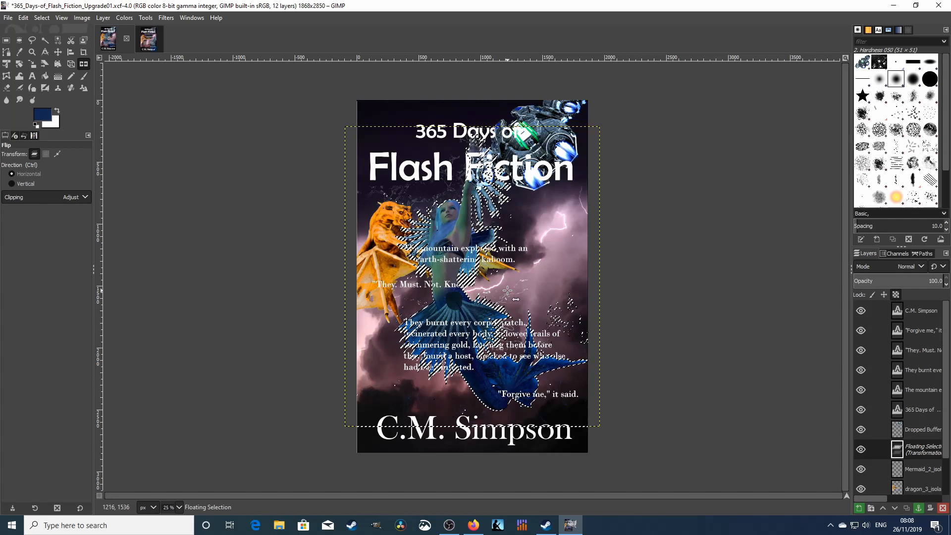
{"action": "key", "text": "ctrl"}
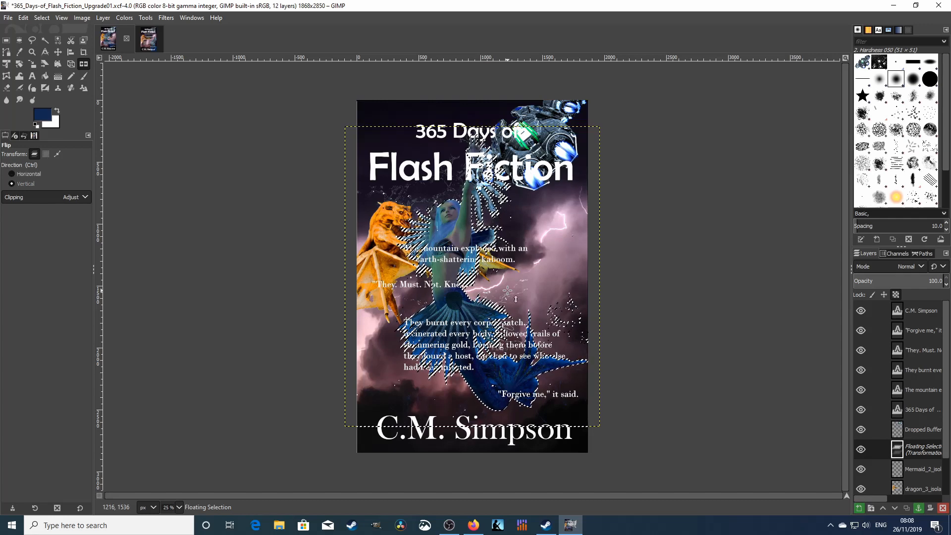
{"action": "key", "text": "ctrl+z"}
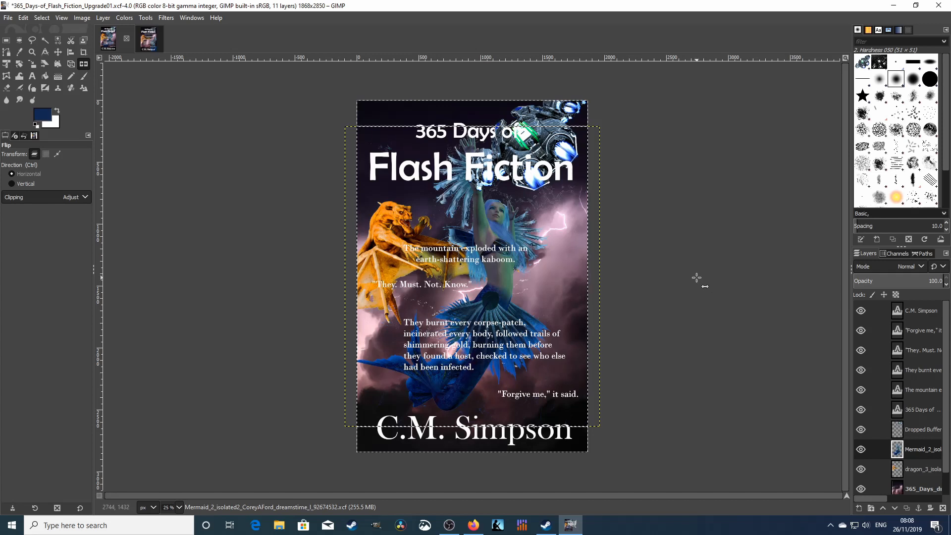
Flip the mermaid layer horizontally with the layer transform command so her tail points toward the cover's right edge
{"action": "left_click", "coordinate": [107, 19]}
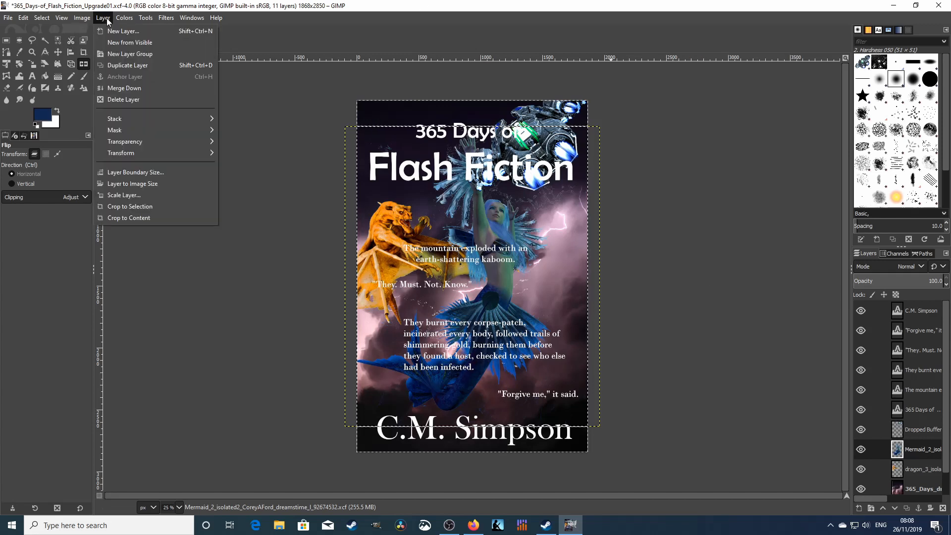
{"action": "mouse_move", "coordinate": [120, 156]}
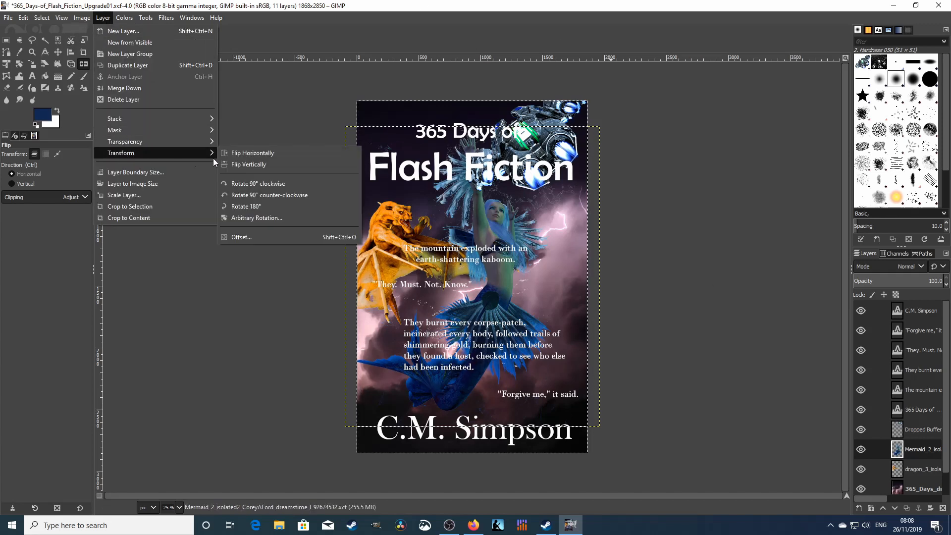
{"action": "left_click", "coordinate": [254, 153]}
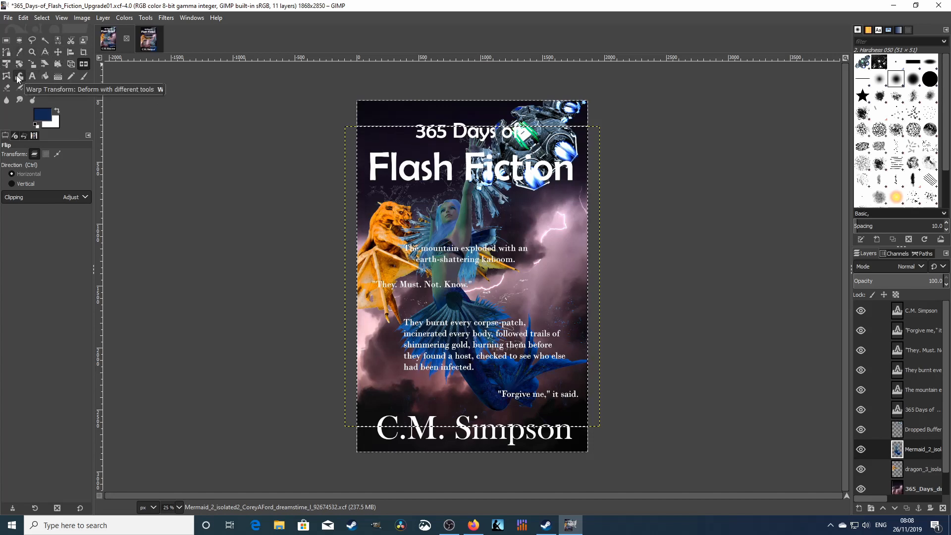
{"action": "left_click", "coordinate": [104, 18]}
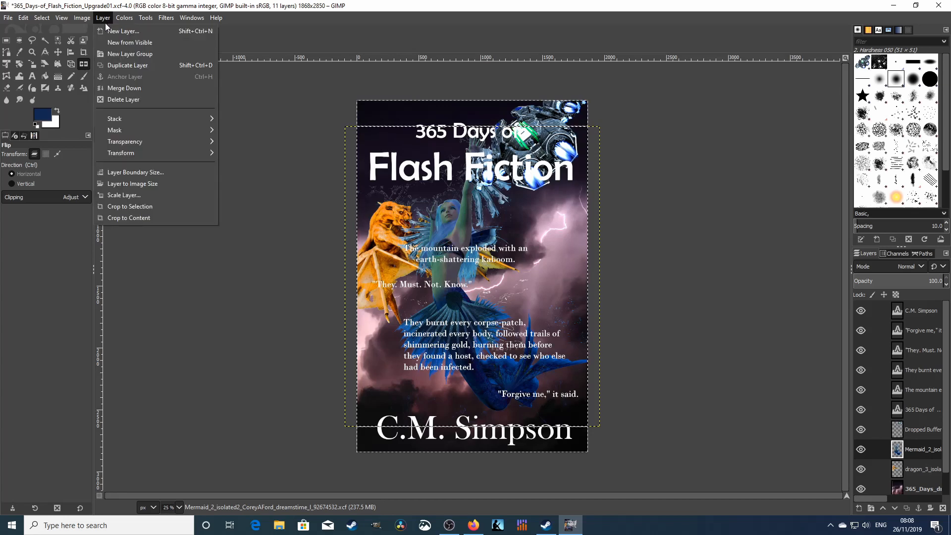
{"action": "mouse_move", "coordinate": [124, 18]}
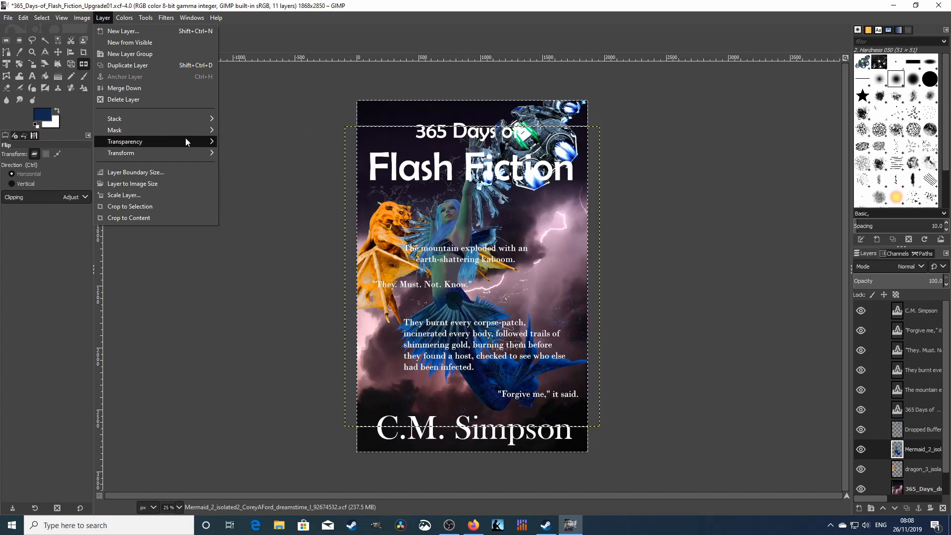
{"action": "left_click", "coordinate": [289, 123]}
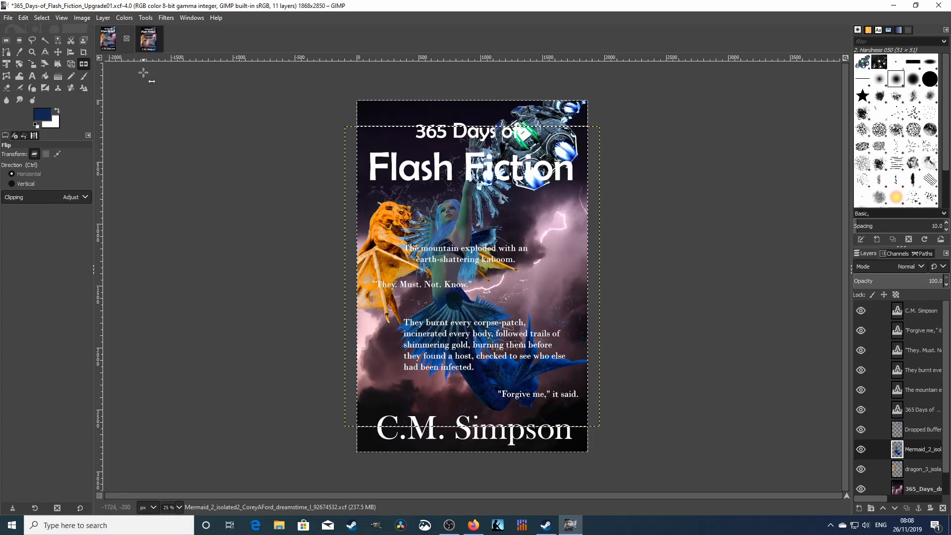
Using the FinalUpgrade cover as reference, move the mermaid layer on the Upgrade01 cover down and right into its lower-right corner
{"action": "left_click", "coordinate": [149, 41]}
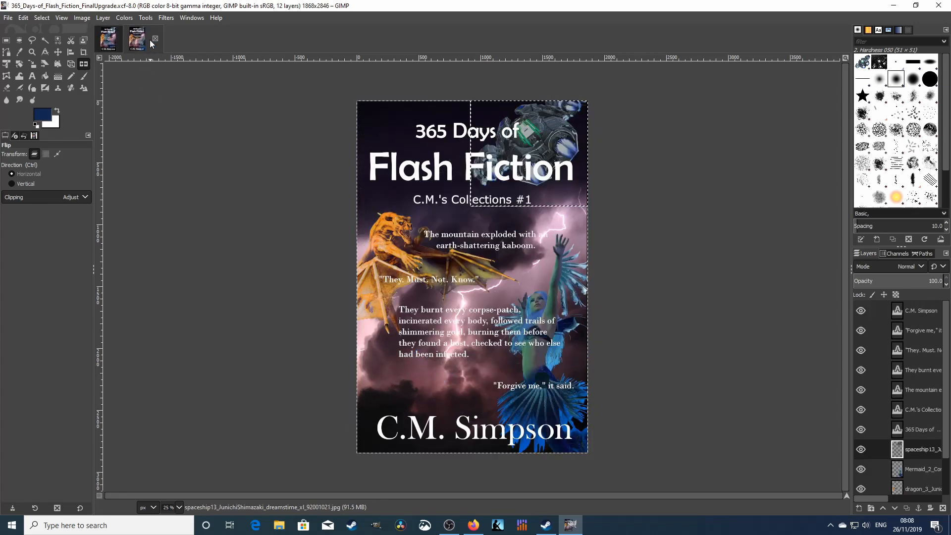
{"action": "left_click", "coordinate": [112, 39]}
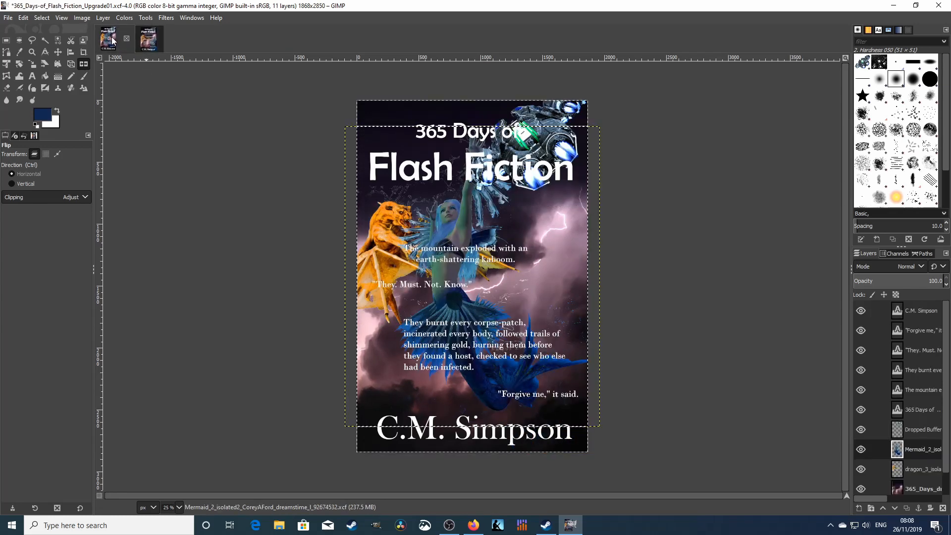
{"action": "left_click", "coordinate": [58, 52]}
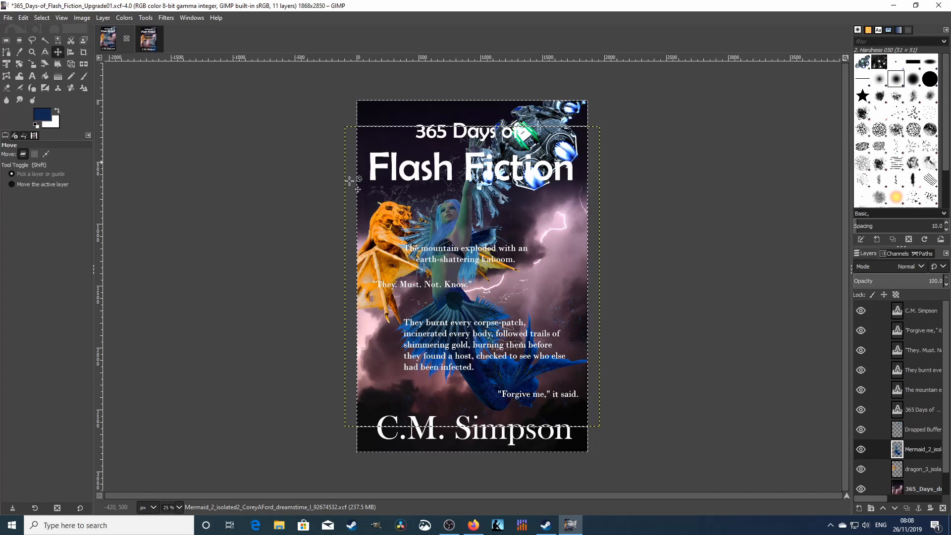
{"action": "left_click", "coordinate": [494, 302]}
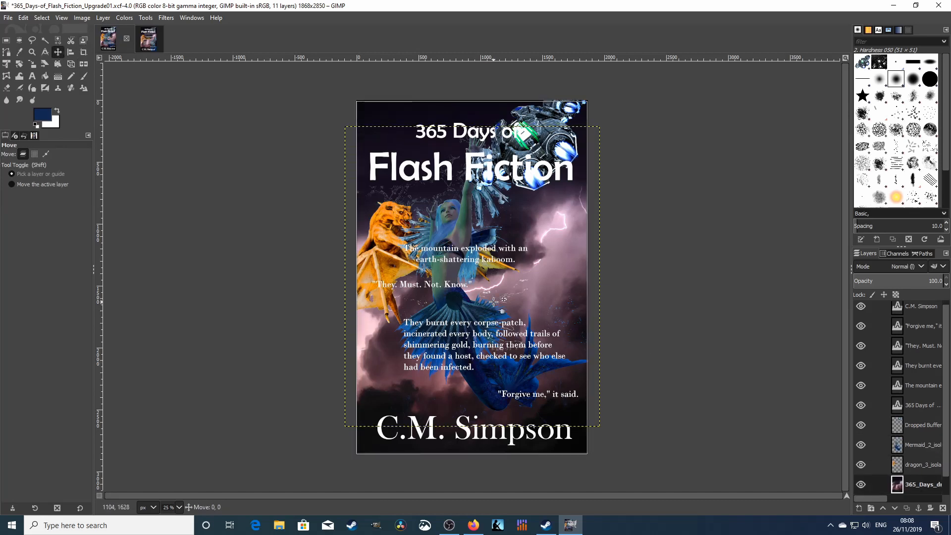
{"action": "left_click", "coordinate": [494, 301]}
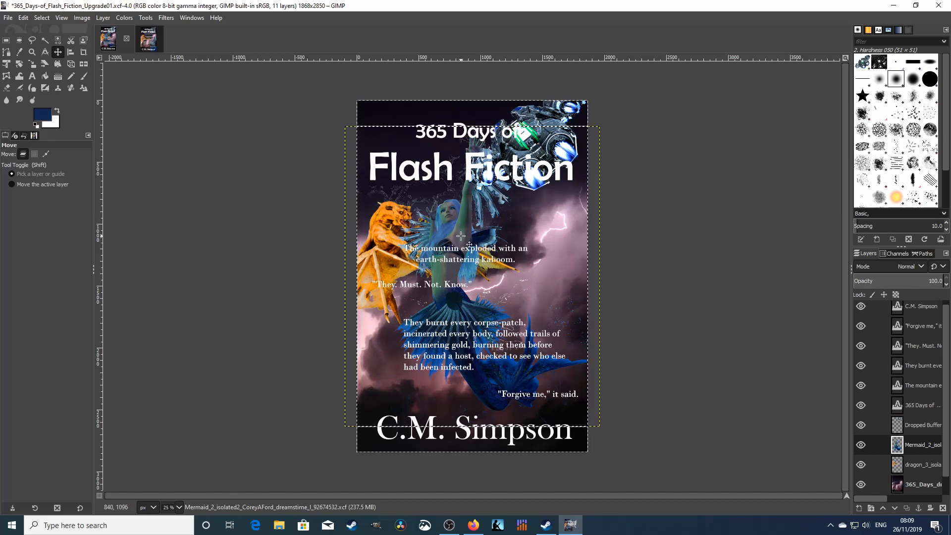
{"action": "left_click_drag", "start_coordinate": [461, 236], "coordinate": [461, 237]}
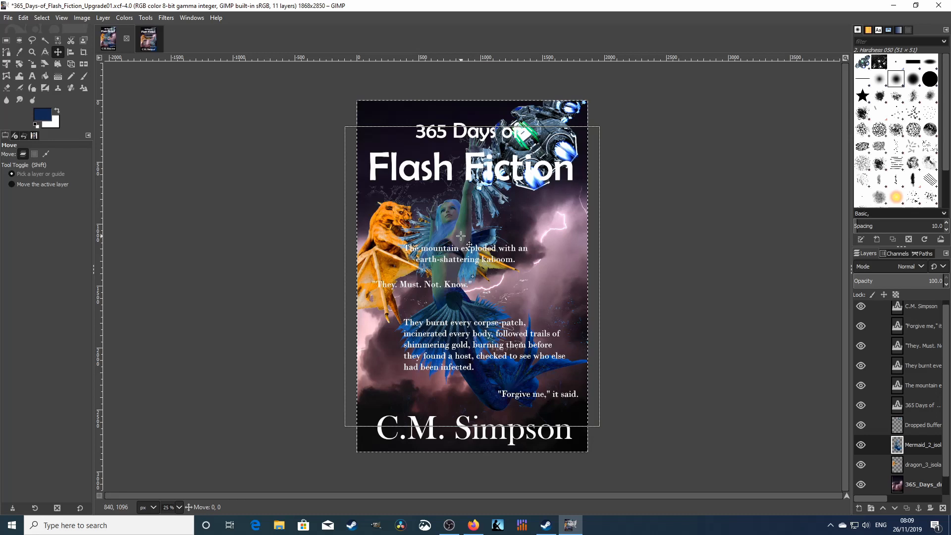
{"action": "left_click", "coordinate": [556, 309]}
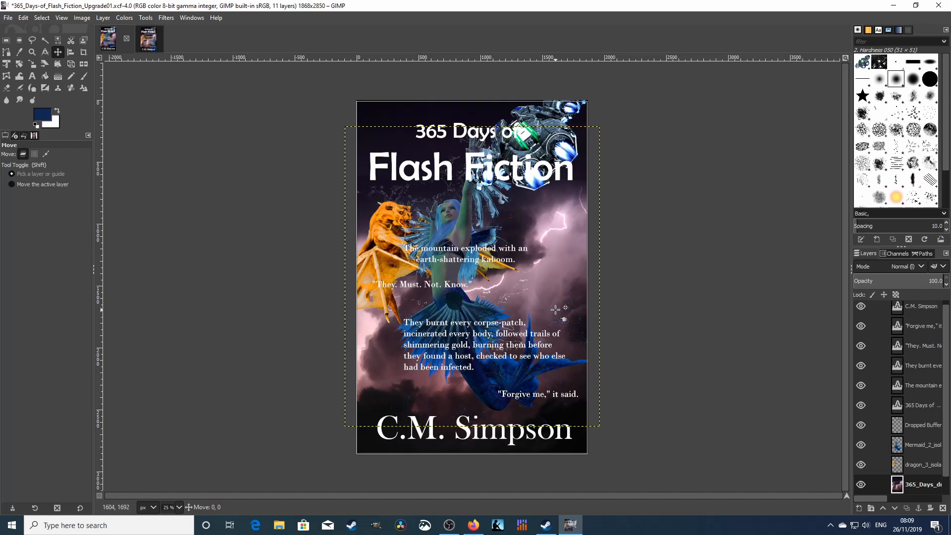
{"action": "left_click", "coordinate": [556, 310]}
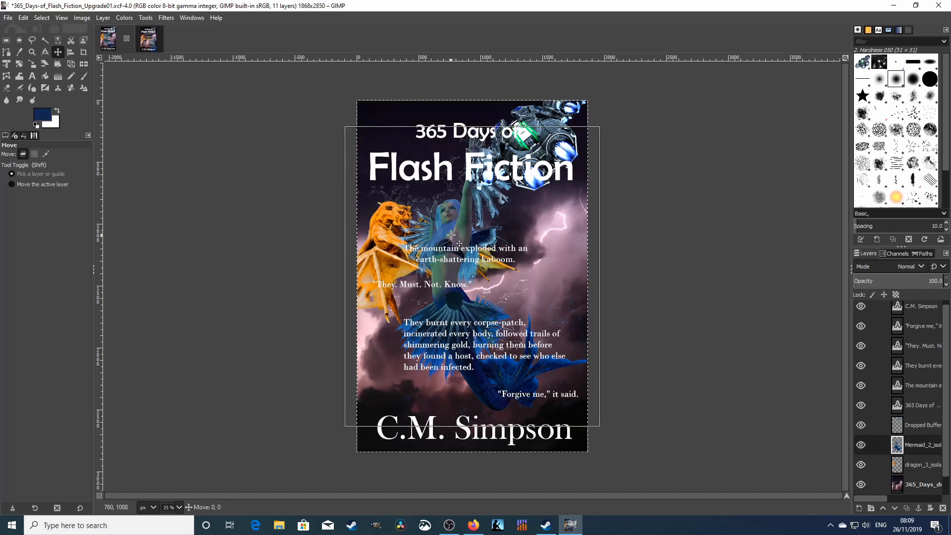
{"action": "left_click_drag", "start_coordinate": [452, 234], "coordinate": [536, 340]}
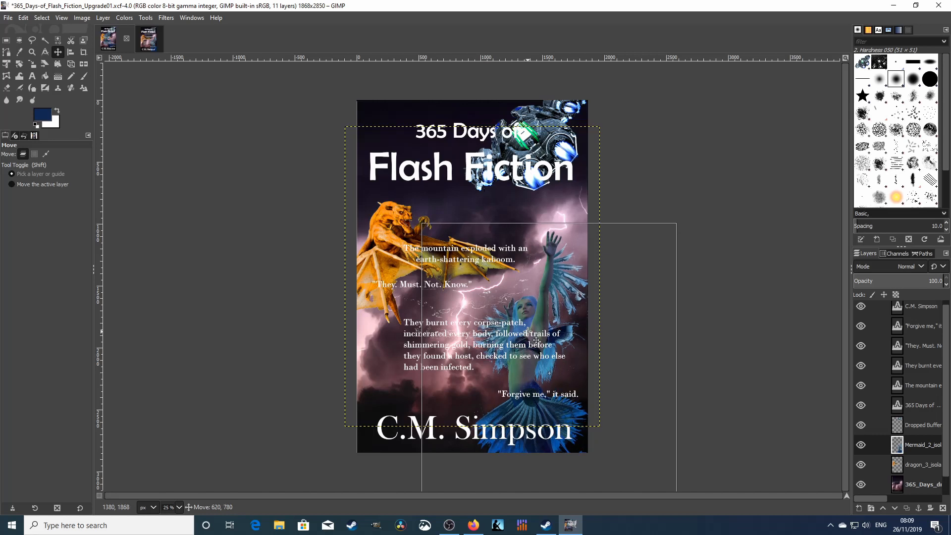
{"action": "left_click_drag", "start_coordinate": [536, 341], "coordinate": [540, 340]}
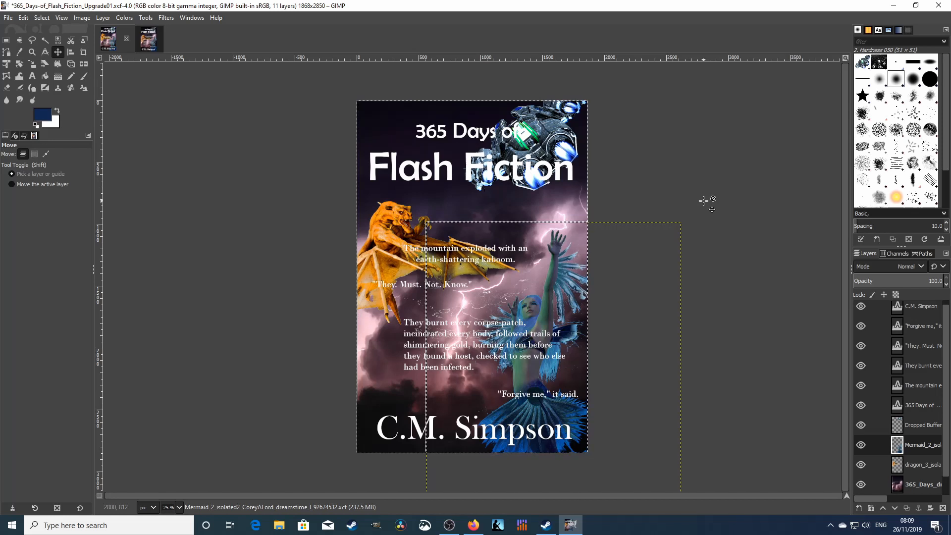
Shift the dragon layer slightly up and to the left on the cover
{"action": "left_click", "coordinate": [385, 229]}
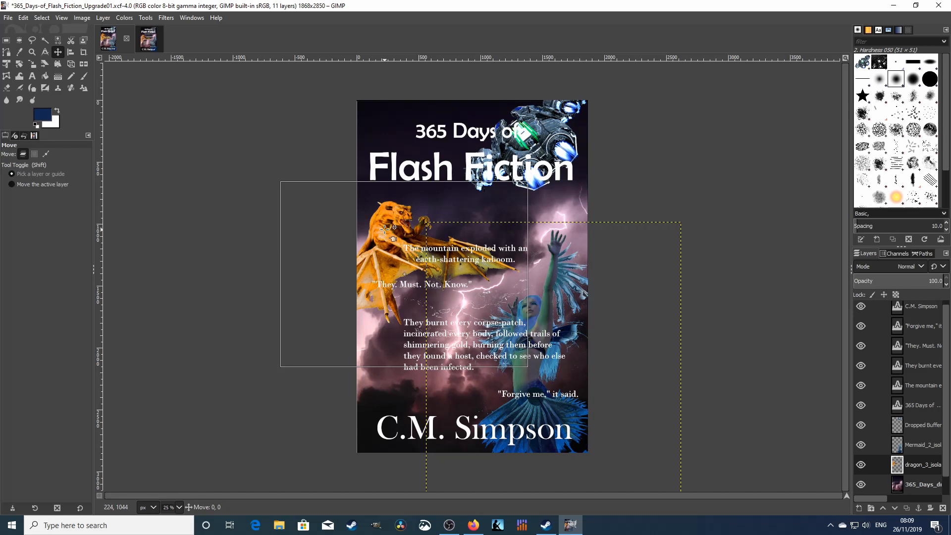
{"action": "mouse_move", "coordinate": [386, 229]}
{"action": "left_mouse_down"}
{"action": "mouse_move", "coordinate": [381, 200]}
{"action": "mouse_move", "coordinate": [383, 218]}
{"action": "left_mouse_up"}
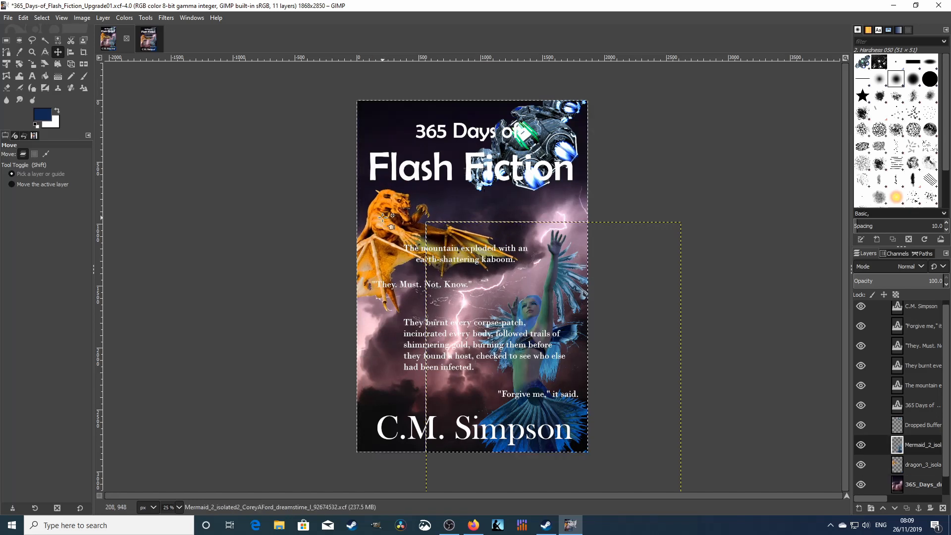
Try to rotate the dragon layer by 13.13 degrees about its centre
{"action": "left_click", "coordinate": [19, 64]}
{"action": "left_click", "coordinate": [389, 206]}
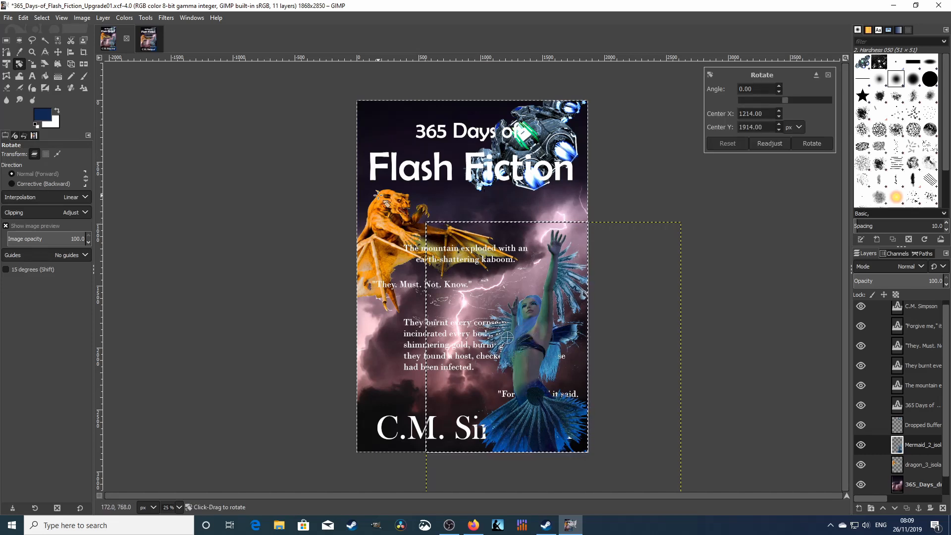
{"action": "left_click", "coordinate": [915, 465]}
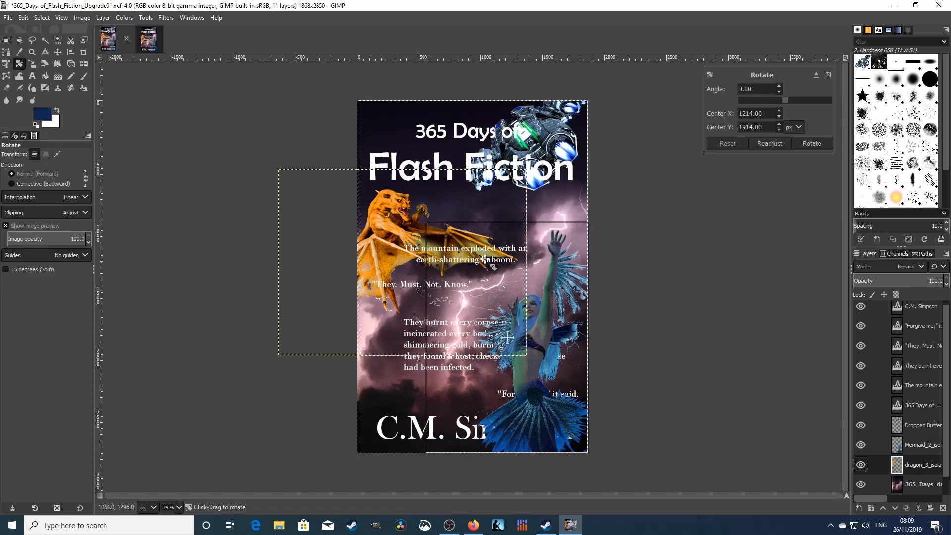
{"action": "left_click_drag", "start_coordinate": [402, 218], "coordinate": [414, 210]}
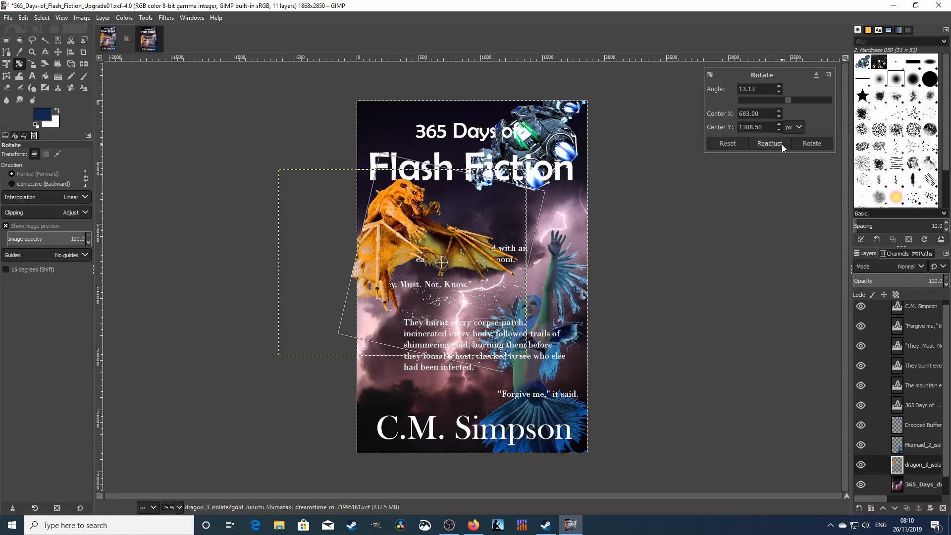
{"action": "left_click", "coordinate": [812, 144]}
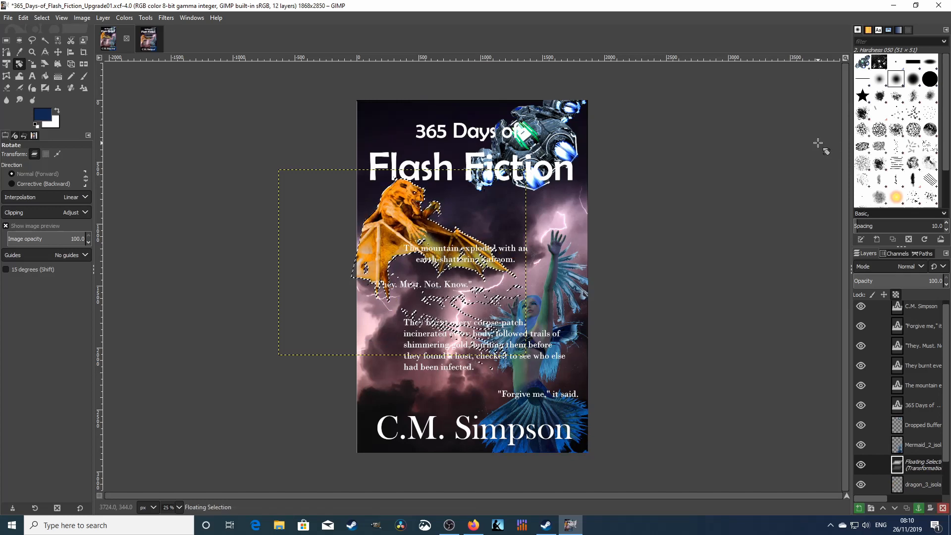
{"action": "key", "text": "ctrl+h"}
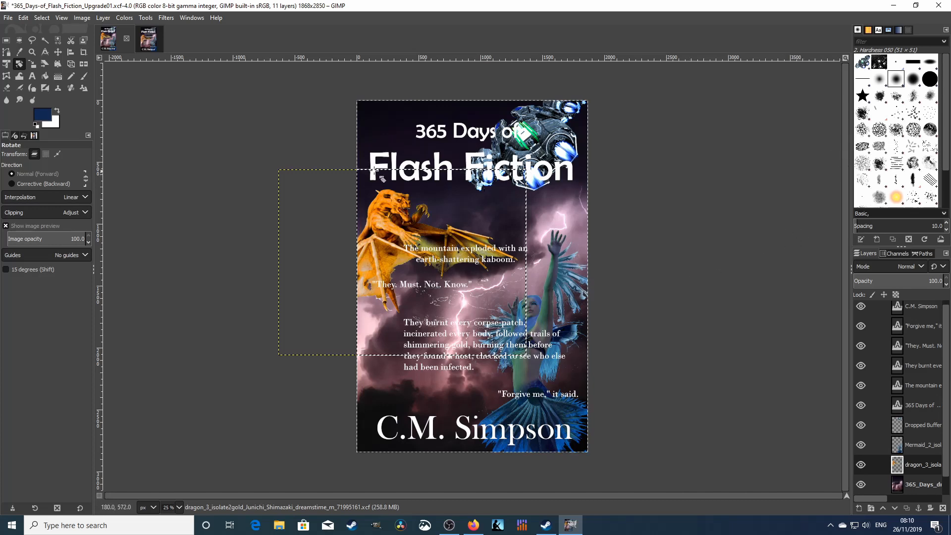
Nudge the dragon layer slightly down and to the right beneath the title
{"action": "left_click", "coordinate": [58, 52]}
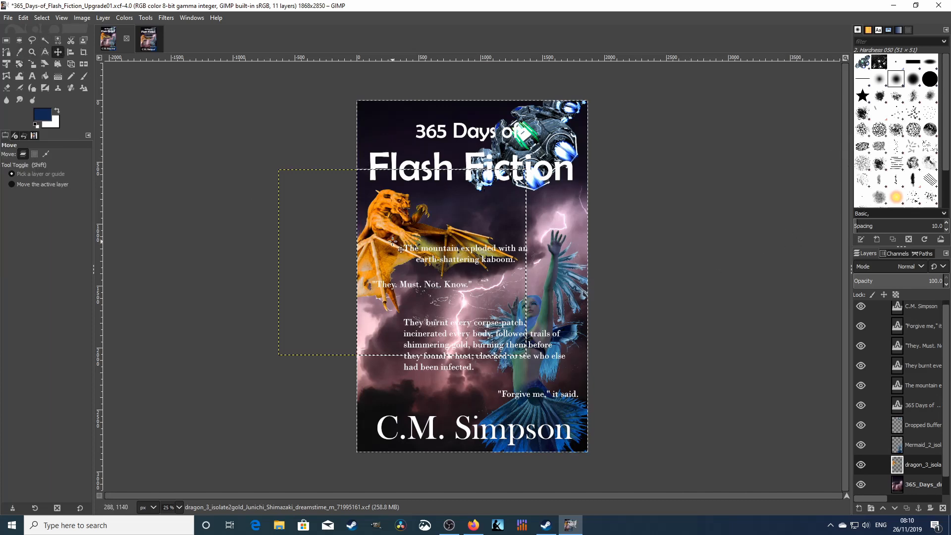
{"action": "left_click_drag", "start_coordinate": [393, 241], "coordinate": [400, 246]}
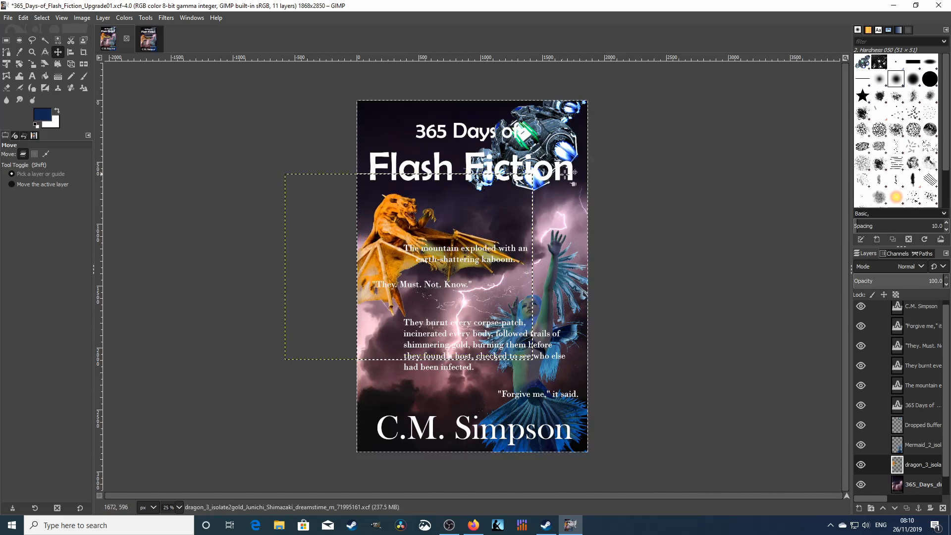
Move the spaceship layer down and to the right in the cover's upper-right corner, clear of the words "365 Days of"
{"action": "mouse_move", "coordinate": [555, 142]}
{"action": "left_mouse_down"}
{"action": "mouse_move", "coordinate": [566, 152]}
{"action": "mouse_move", "coordinate": [556, 126]}
{"action": "mouse_move", "coordinate": [558, 137]}
{"action": "left_mouse_up"}
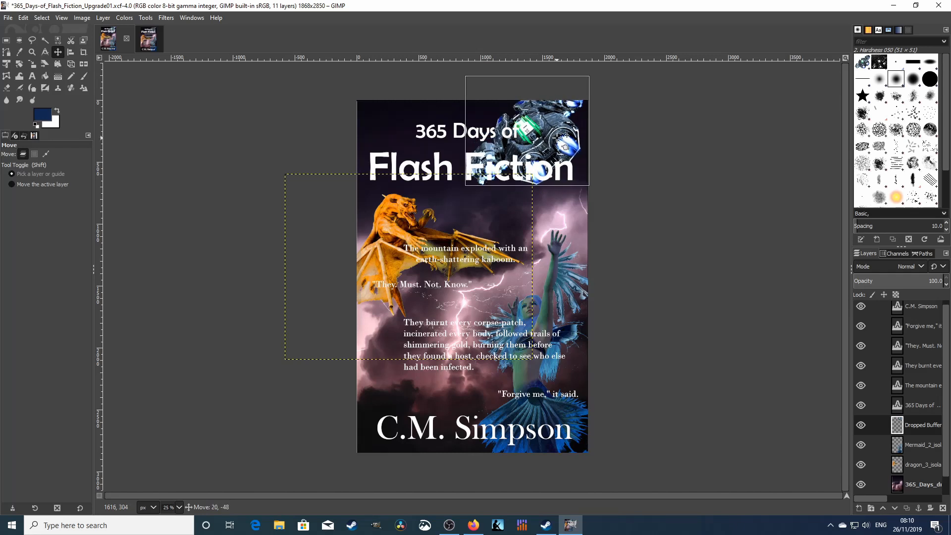
{"action": "left_click_drag", "start_coordinate": [558, 137], "coordinate": [562, 159]}
{"action": "left_click_drag", "start_coordinate": [566, 159], "coordinate": [570, 158]}
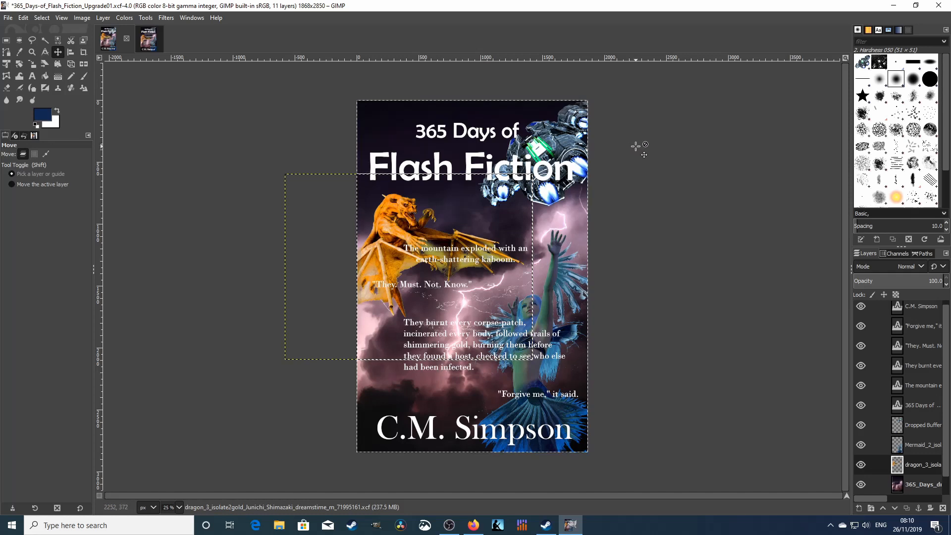
Try a slightly higher contrast on the lightning background layer
{"action": "left_click", "coordinate": [922, 484]}
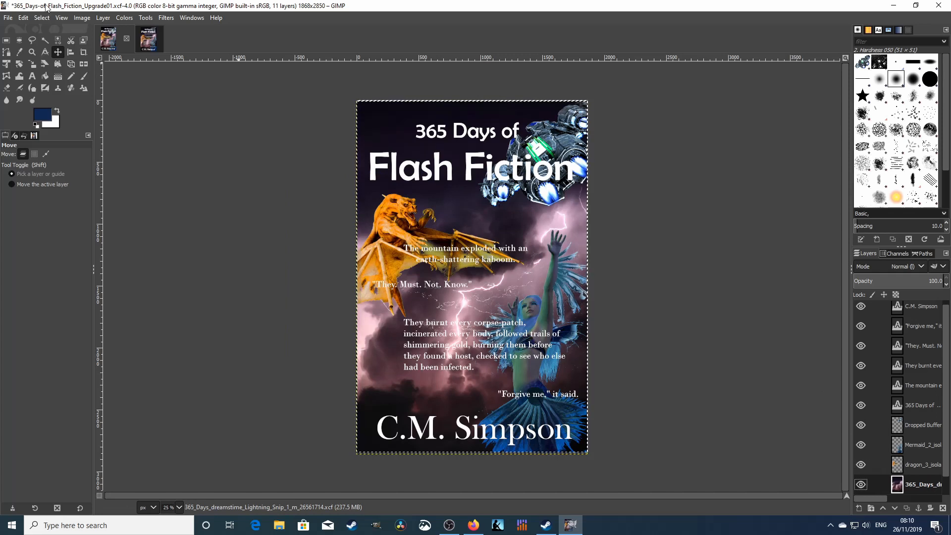
{"action": "left_click", "coordinate": [124, 18]}
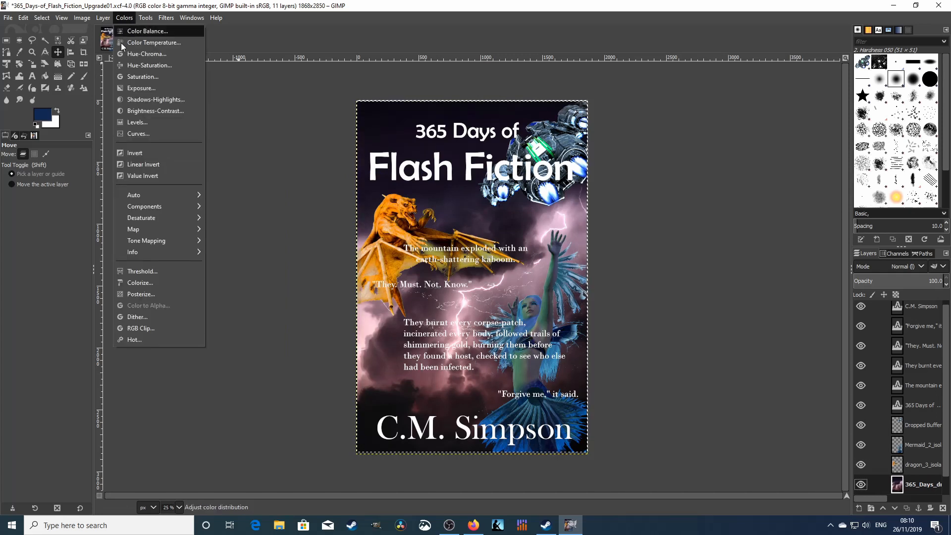
{"action": "left_click", "coordinate": [133, 110]}
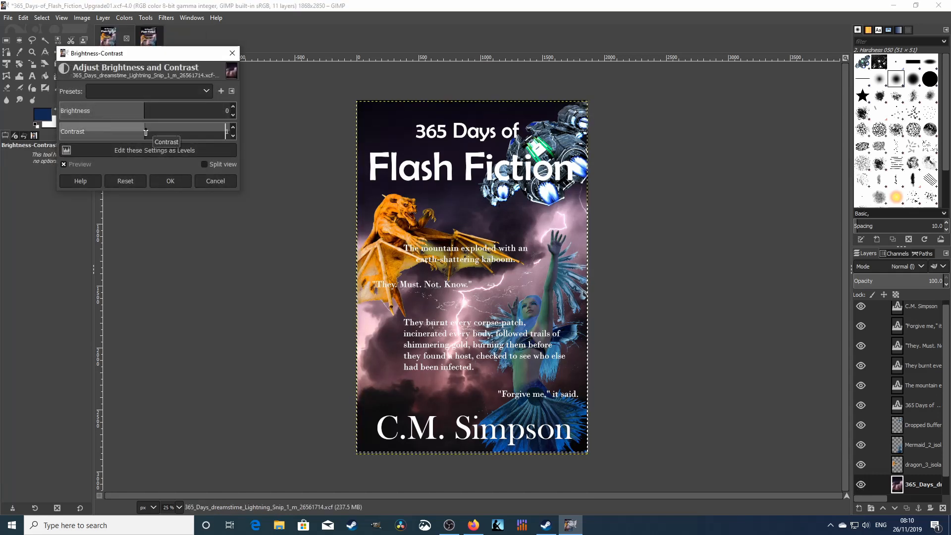
{"action": "mouse_move", "coordinate": [146, 133]}
{"action": "left_mouse_down"}
{"action": "mouse_move", "coordinate": [188, 133]}
{"action": "mouse_move", "coordinate": [149, 127]}
{"action": "left_mouse_up"}
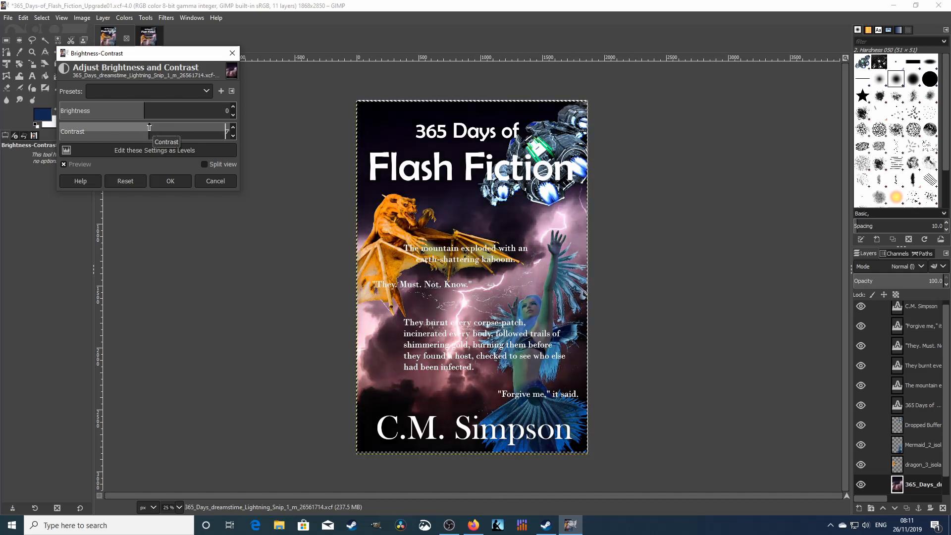
{"action": "left_click", "coordinate": [224, 180]}
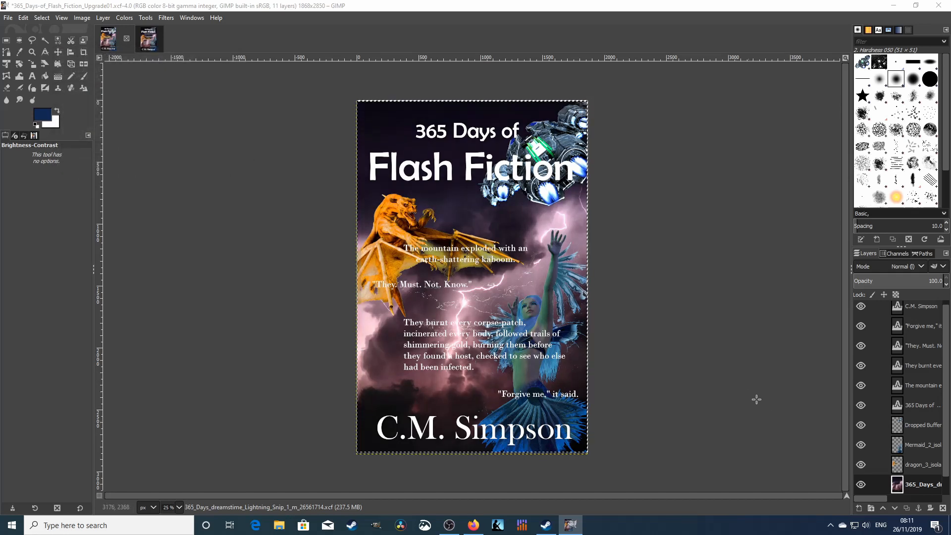
Clear the selection and nudge the lightning background layer slightly upward to meet the top edge of the cover
{"action": "left_click", "coordinate": [923, 483]}
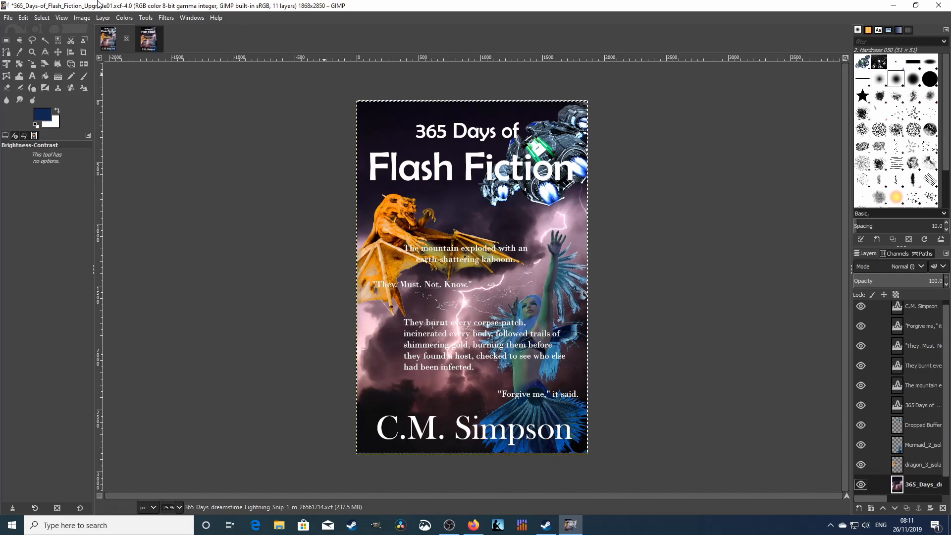
{"action": "left_click", "coordinate": [41, 18]}
{"action": "left_click", "coordinate": [49, 42]}
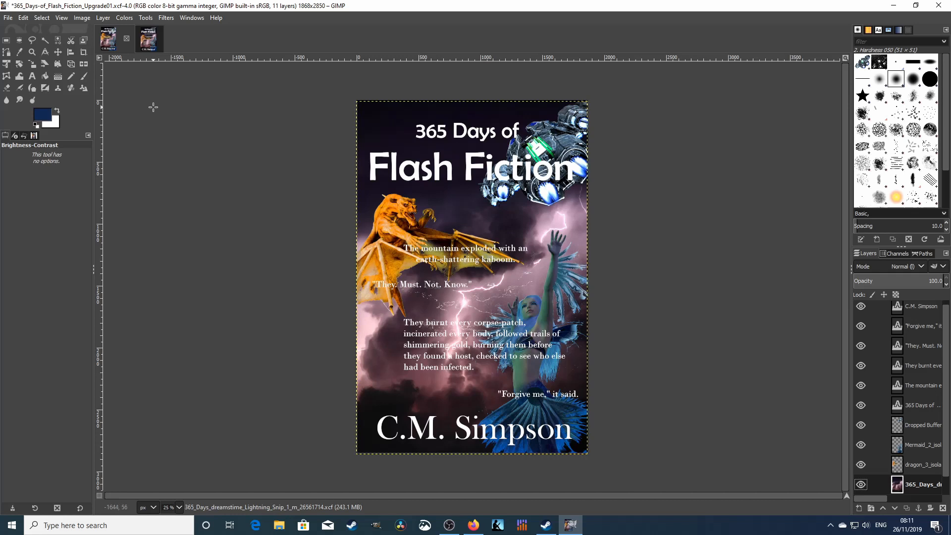
{"action": "left_click", "coordinate": [384, 122]}
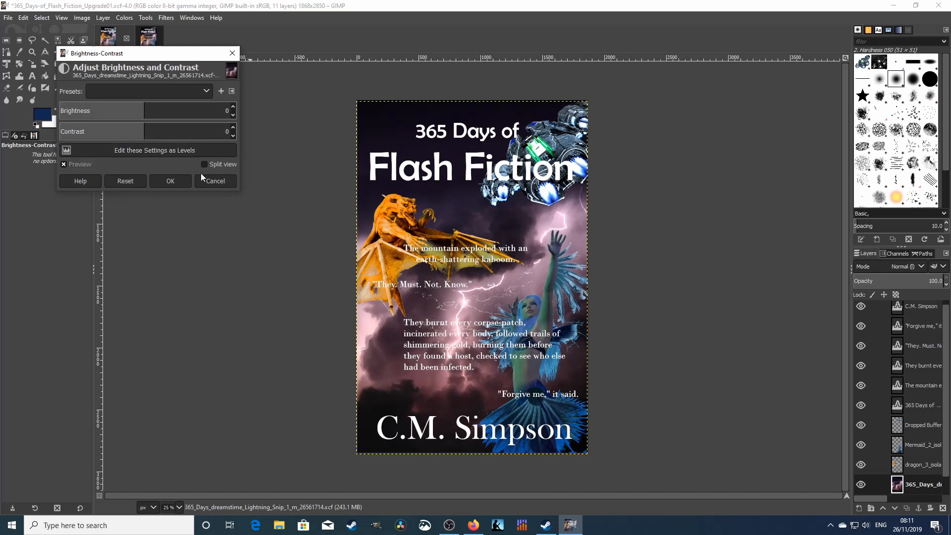
{"action": "left_click", "coordinate": [218, 180]}
{"action": "left_click", "coordinate": [57, 52]}
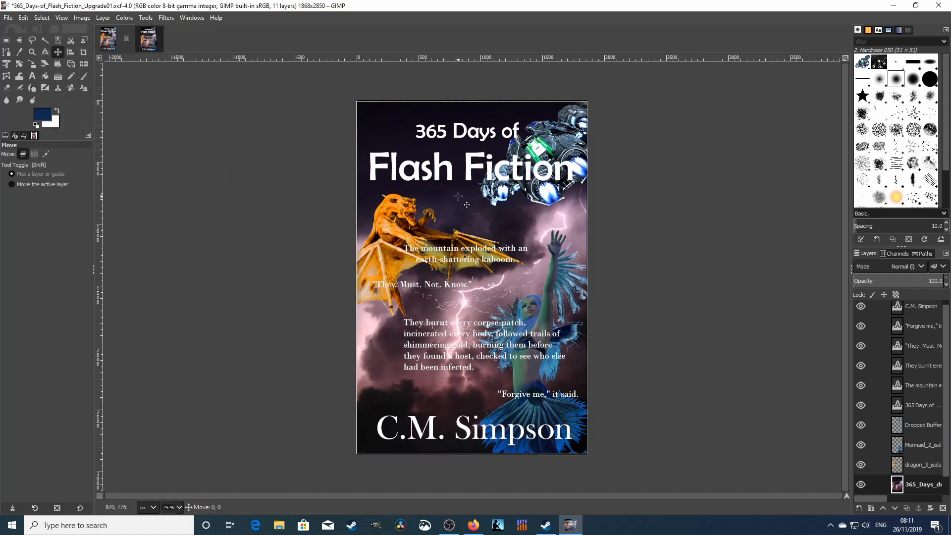
{"action": "left_click_drag", "start_coordinate": [458, 197], "coordinate": [459, 196]}
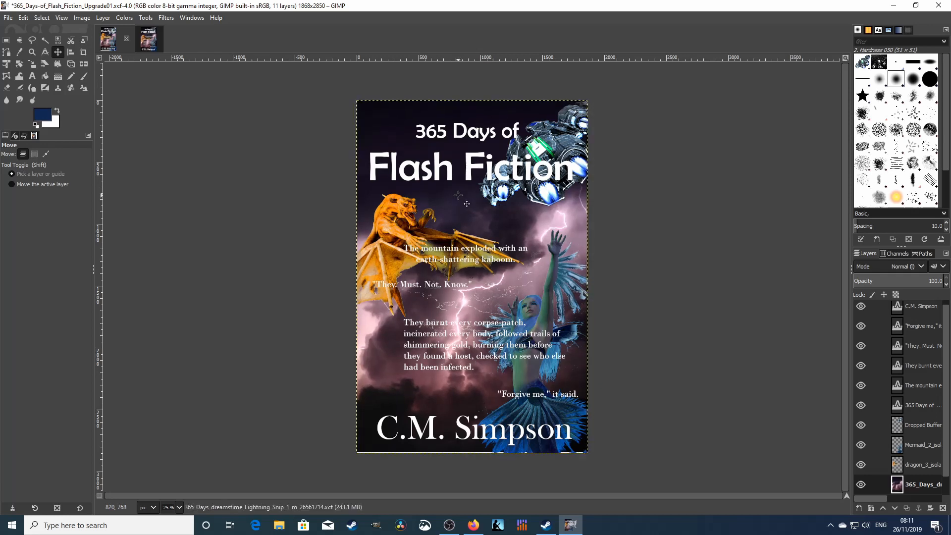
Hide the dragon, mermaid and spaceship layers to inspect the lightning background, and show all three again
{"action": "scroll", "coordinate": [886, 389], "scroll_direction": "down", "scroll_amount": 1}
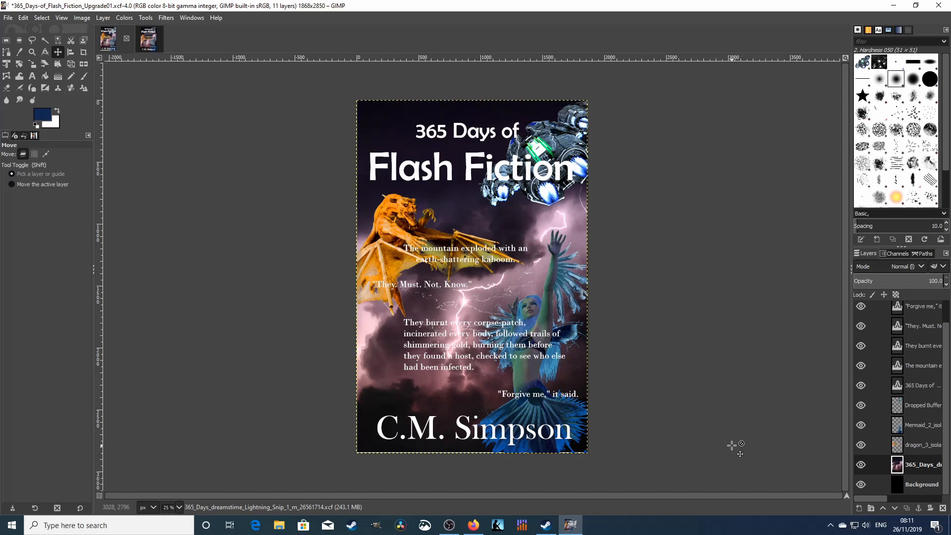
{"action": "left_click", "coordinate": [861, 444]}
{"action": "left_click", "coordinate": [861, 425]}
{"action": "left_click", "coordinate": [861, 405]}
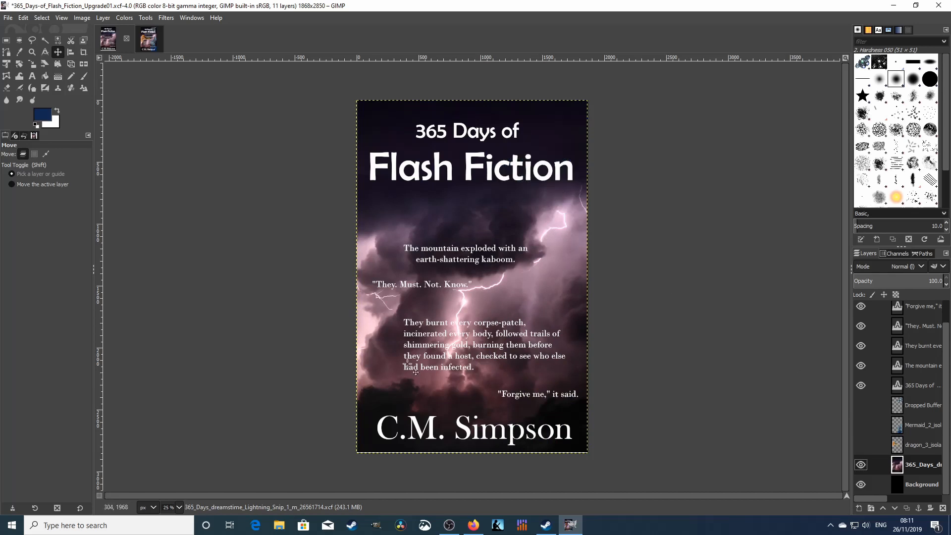
{"action": "left_click", "coordinate": [861, 405]}
{"action": "left_click", "coordinate": [861, 425]}
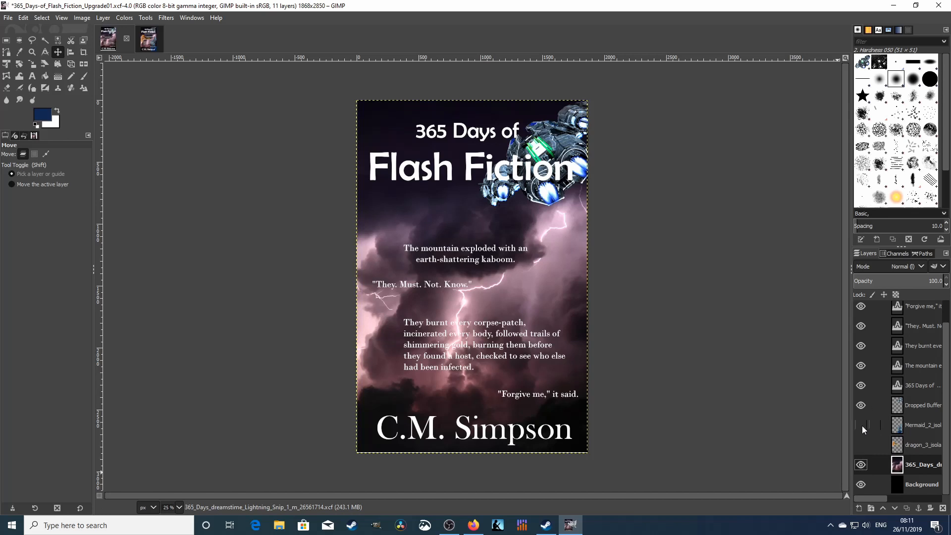
{"action": "left_click", "coordinate": [861, 445]}
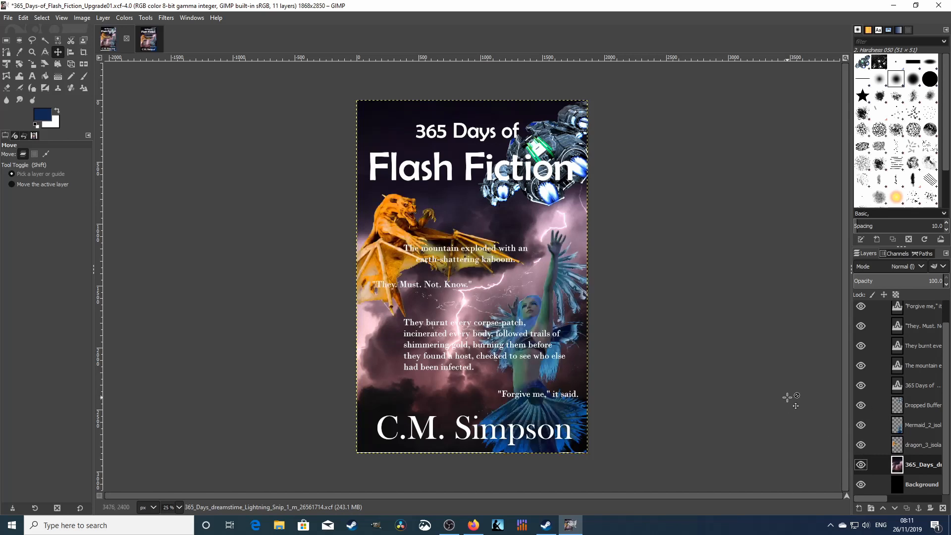
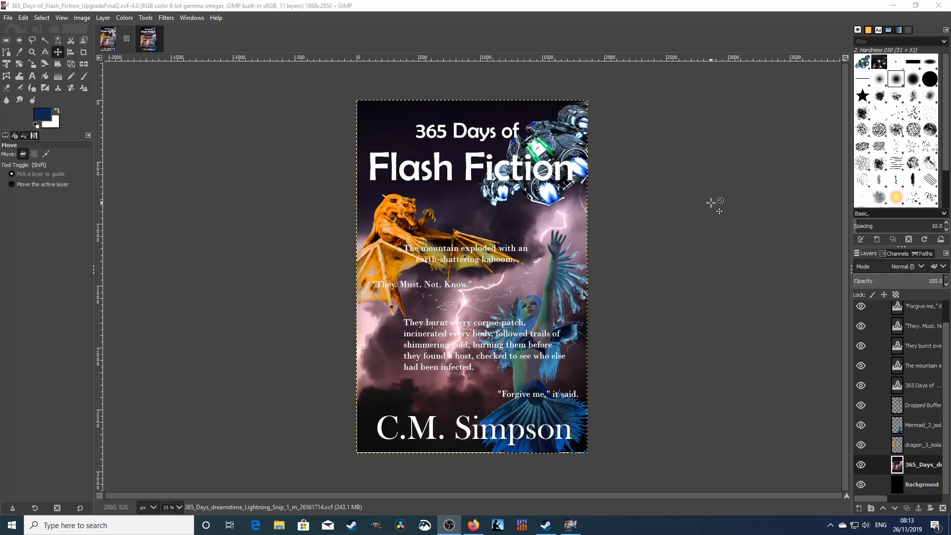
Close the 365_Days-of_Flash_Fiction_FinalUpgrade image and save the 365_Days-of_Flash_Fiction_UpgradeFinal2.xcf cover
{"action": "left_click", "coordinate": [157, 39]}
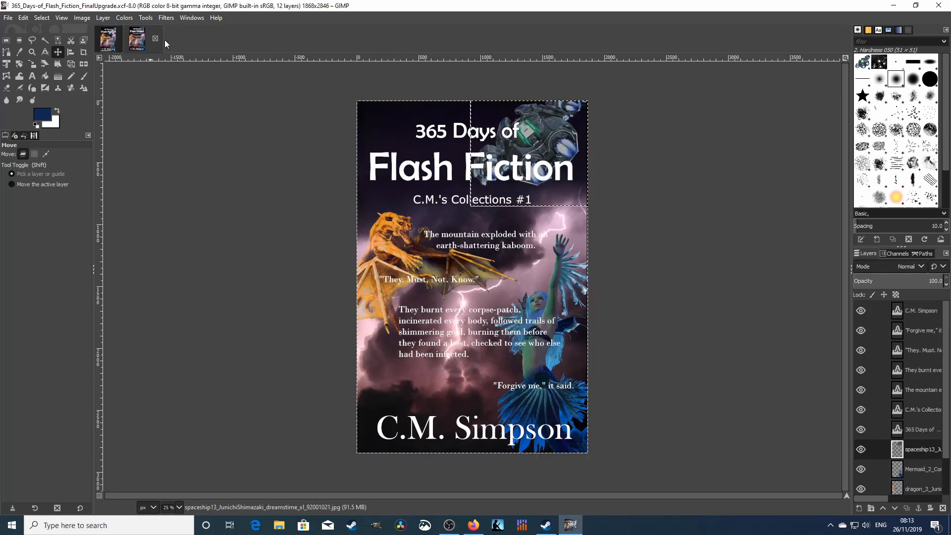
{"action": "left_click", "coordinate": [157, 40]}
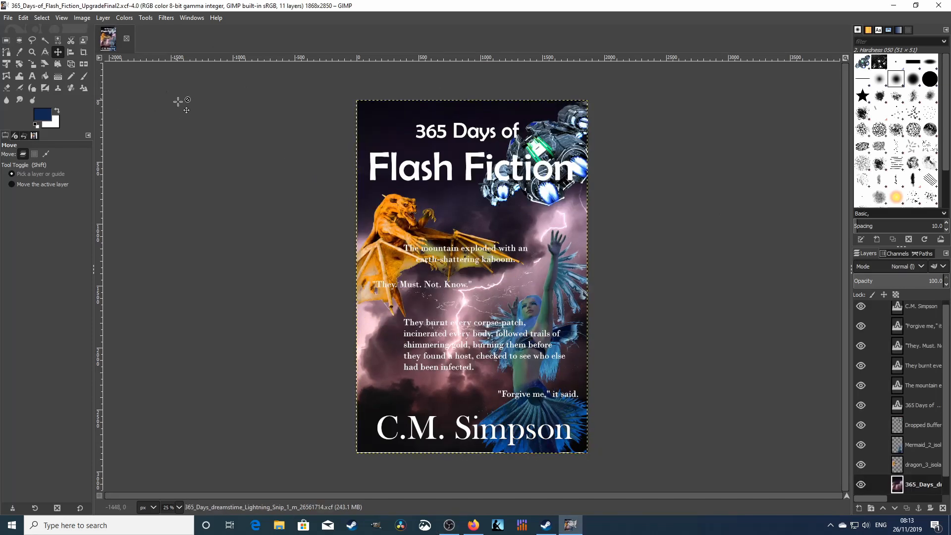
{"action": "left_click", "coordinate": [8, 19]}
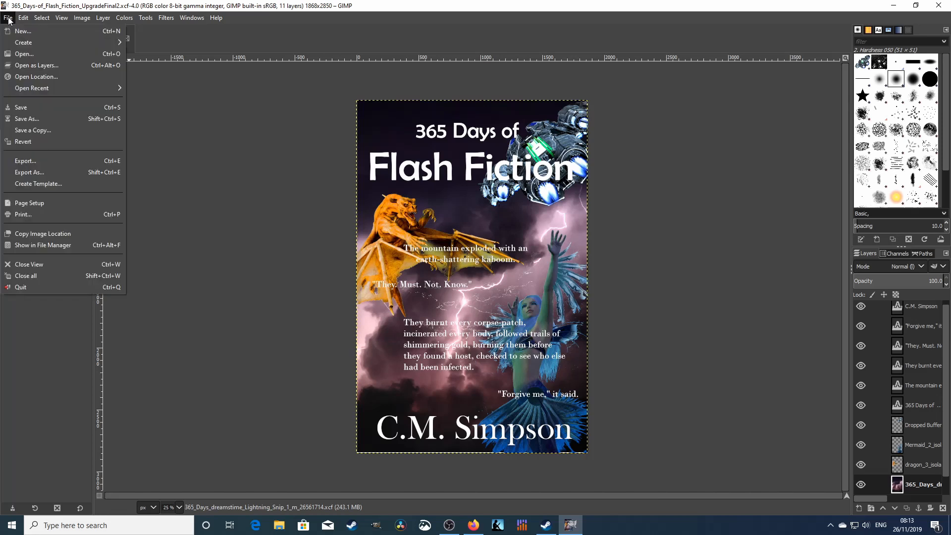
{"action": "left_click", "coordinate": [19, 109]}
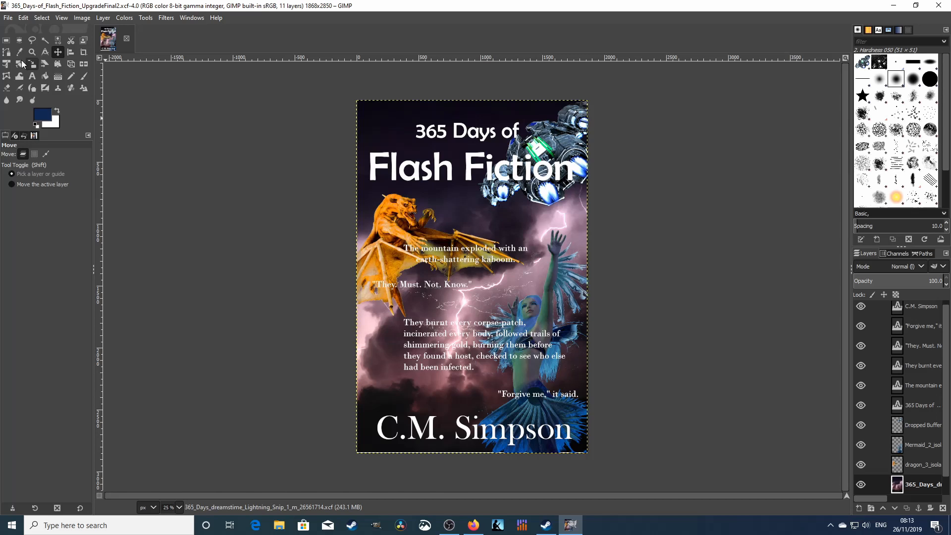
{"action": "left_click", "coordinate": [9, 18]}
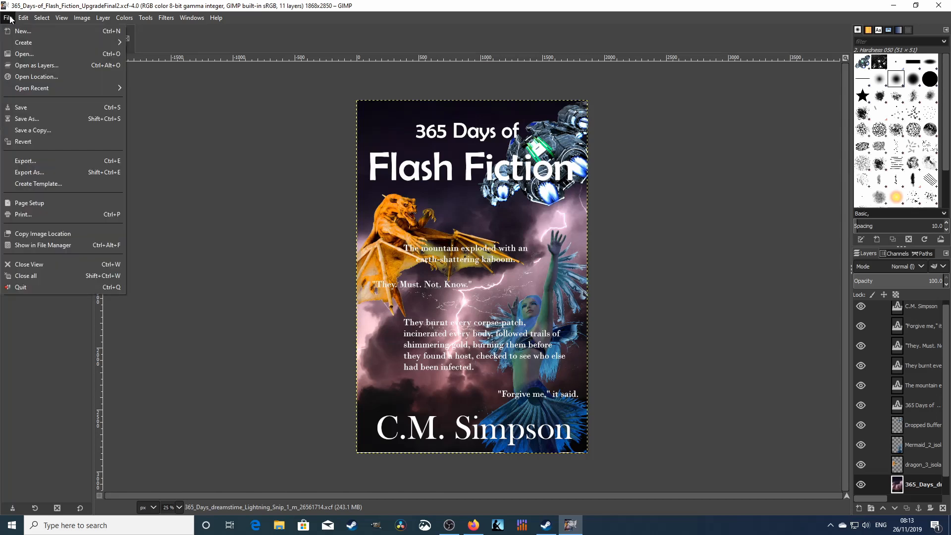
{"action": "left_click", "coordinate": [18, 108]}
Export the cover as the JPEG file 365_Days-of_Flash_Fiction_UpgradeFinal2.jpg in the 365_Days_of folder at quality 90
{"action": "left_click", "coordinate": [10, 18]}
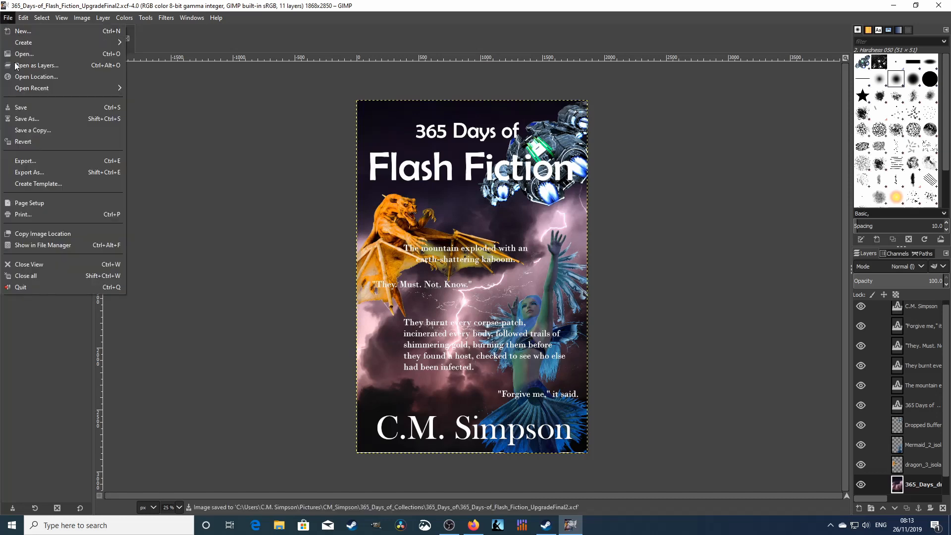
{"action": "left_click", "coordinate": [28, 163]}
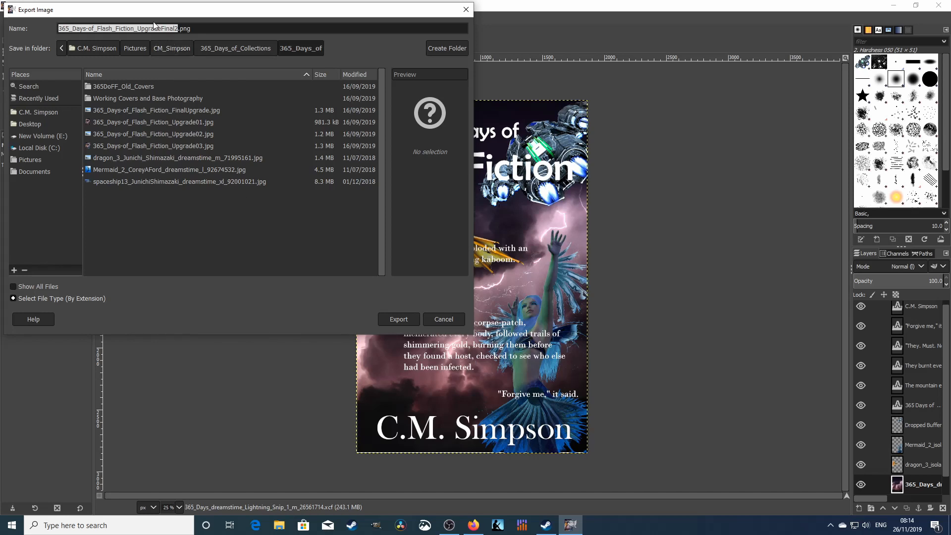
{"action": "left_click", "coordinate": [214, 29]}
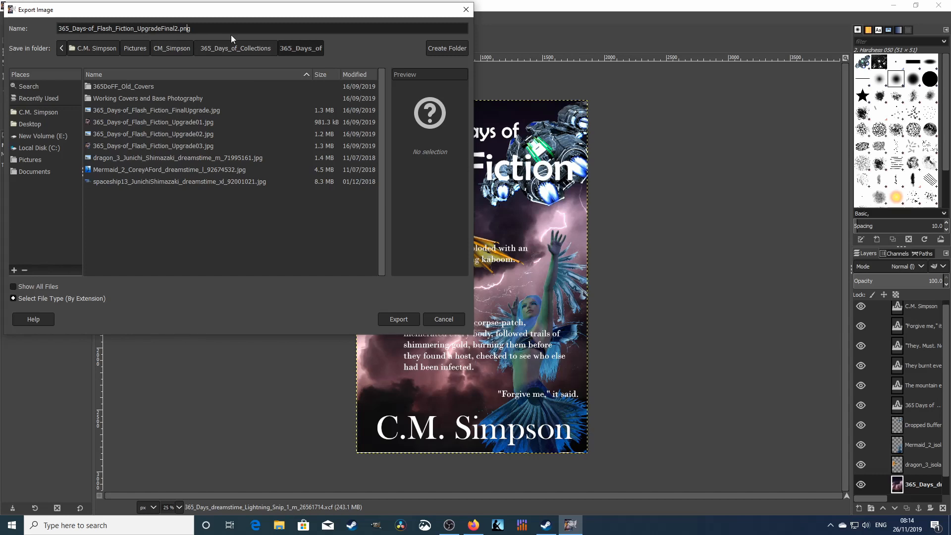
{"action": "key", "text": "BackSpace"}
{"action": "type", "text": "j"}
{"action": "left_click", "coordinate": [399, 319]}
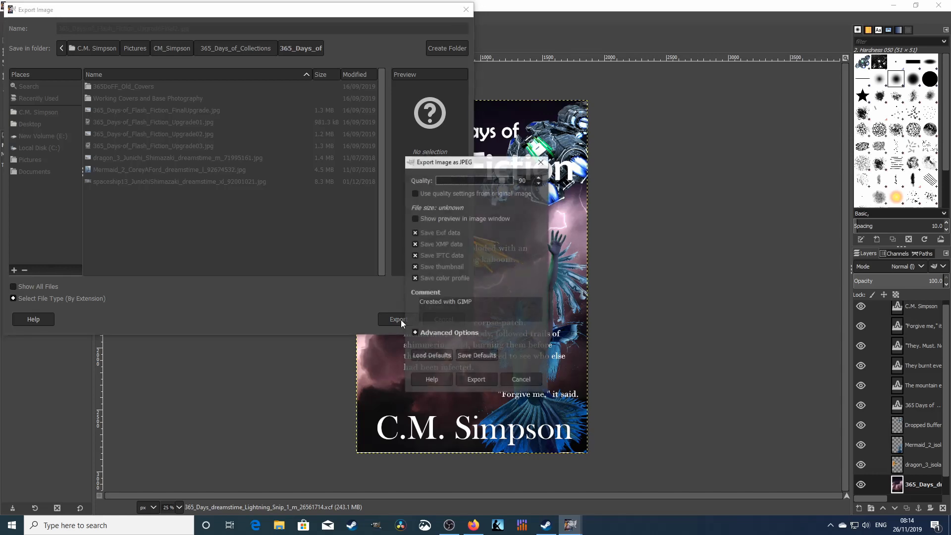
{"action": "left_click", "coordinate": [478, 381]}
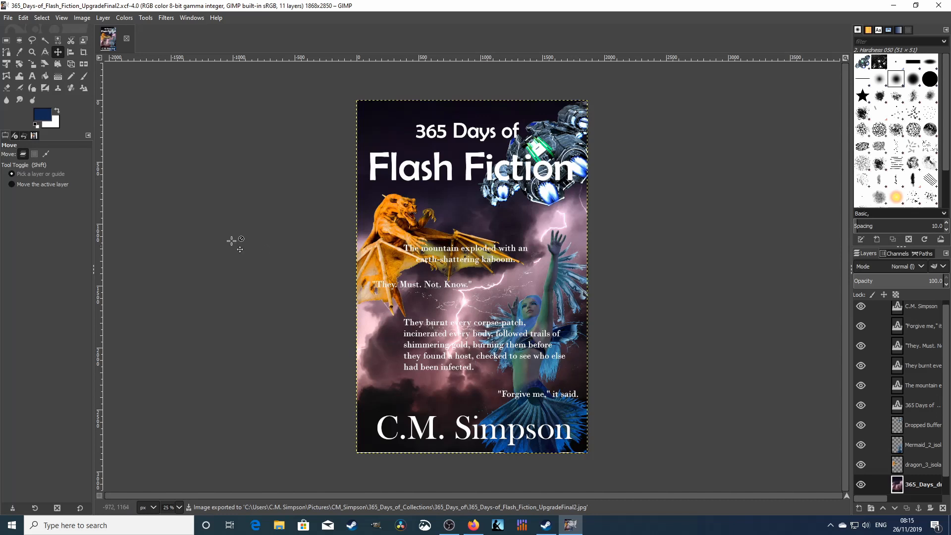
Check the cover's pixel dimensions and resolution in the Scale Image settings without rescaling it
{"action": "left_click", "coordinate": [78, 18]}
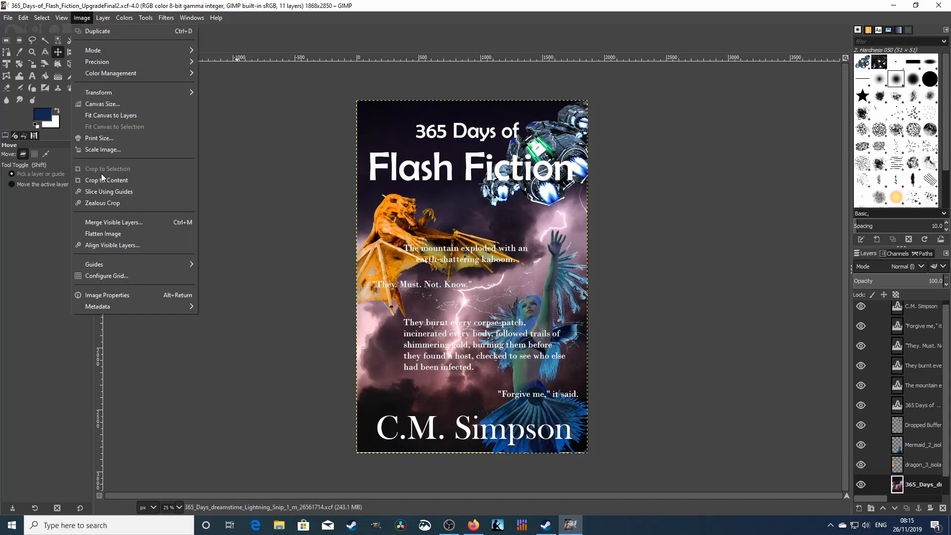
{"action": "left_click", "coordinate": [94, 150]}
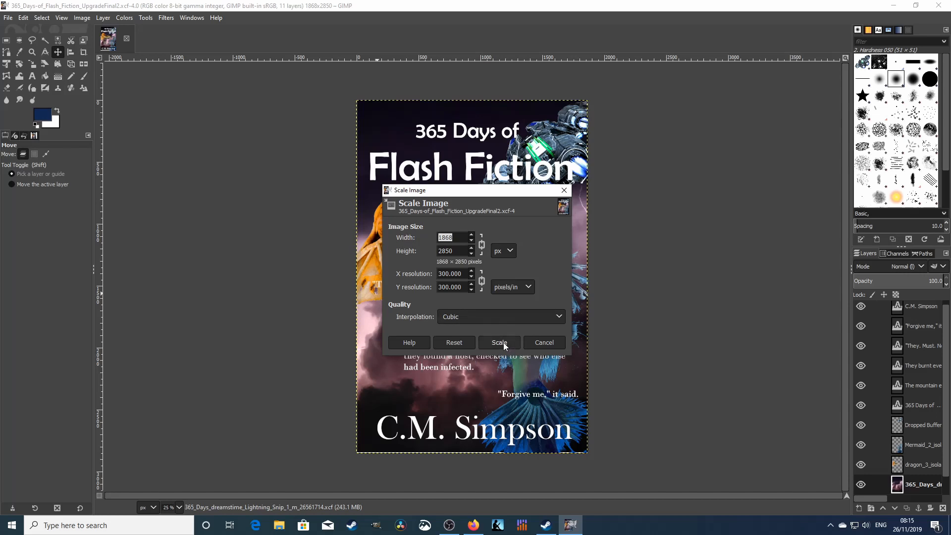
{"action": "left_click", "coordinate": [544, 341]}
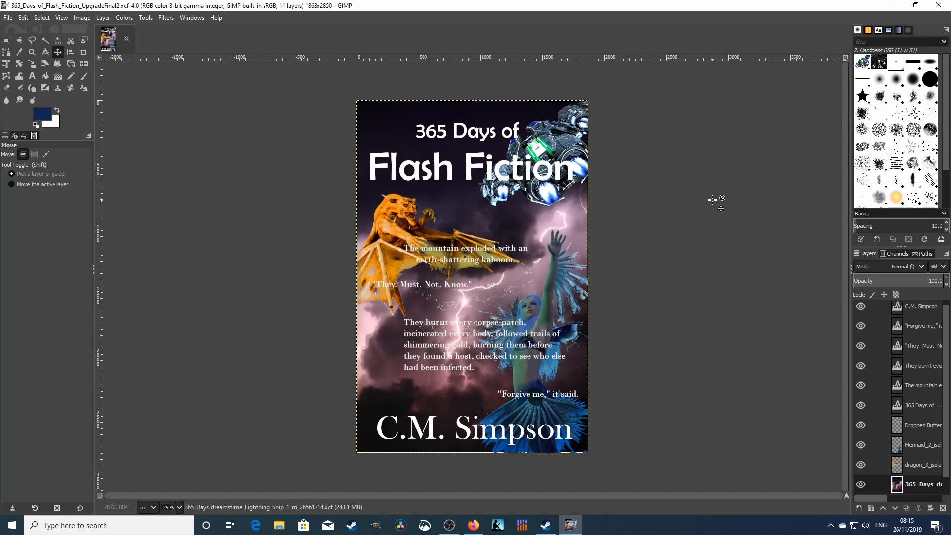